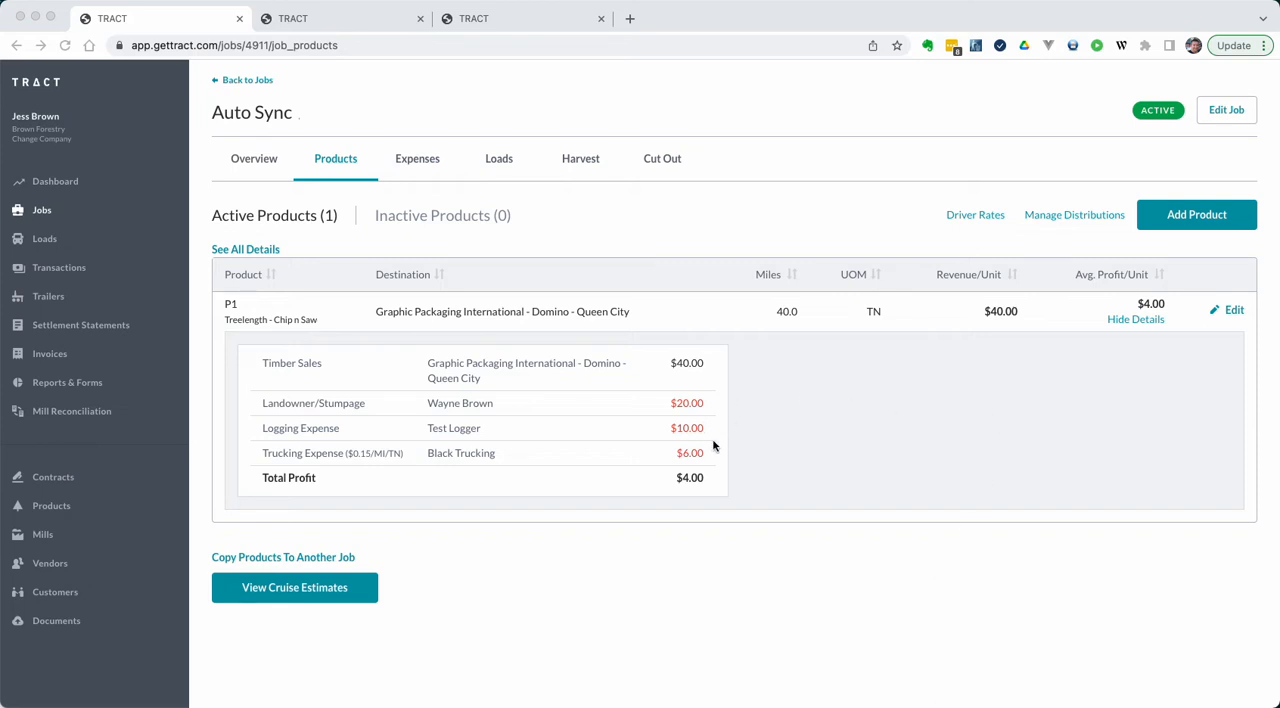
Step: Review the rate breakdown of product P1, including the landowner/stumpage rate and total profit
click(1237, 317)
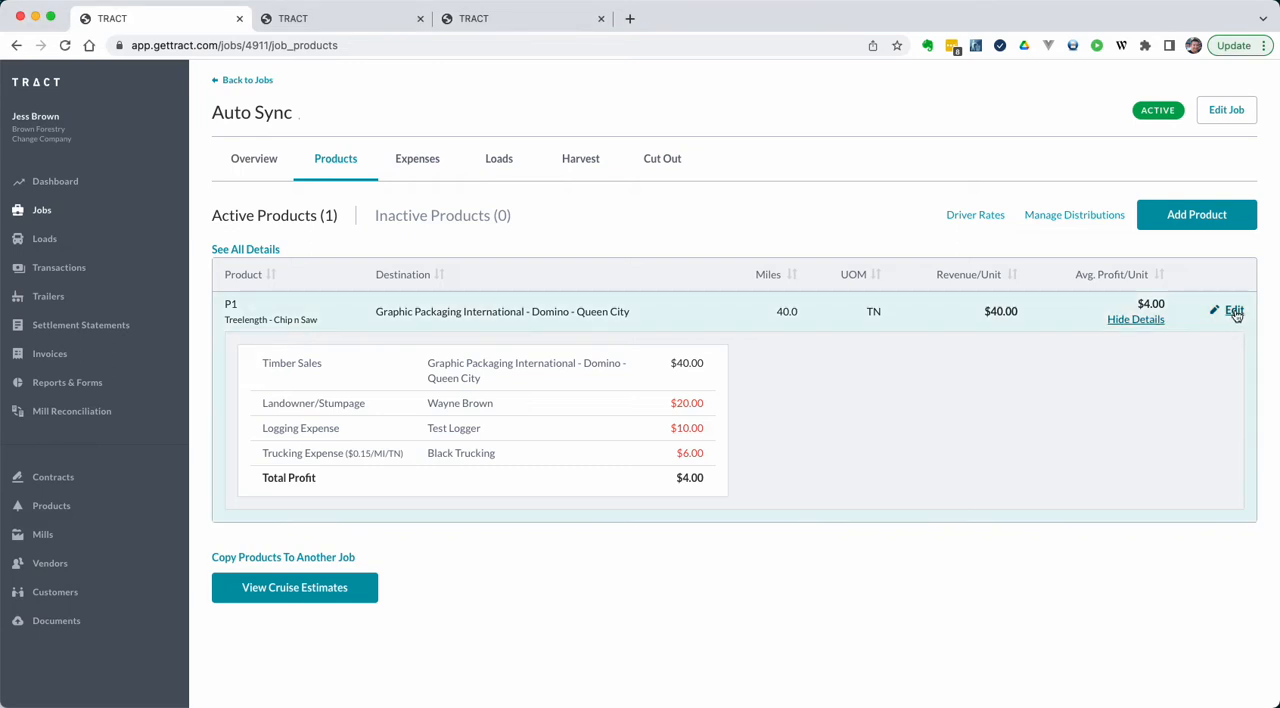
double_click(687, 403)
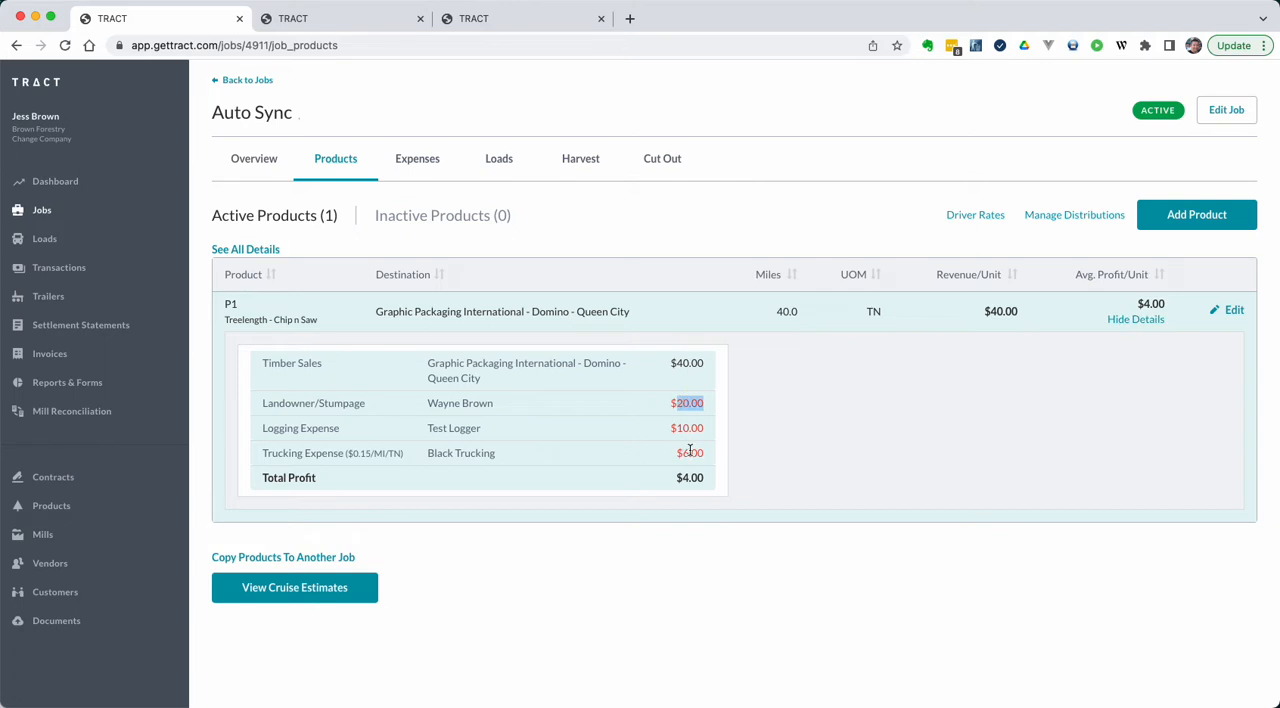
double_click(690, 477)
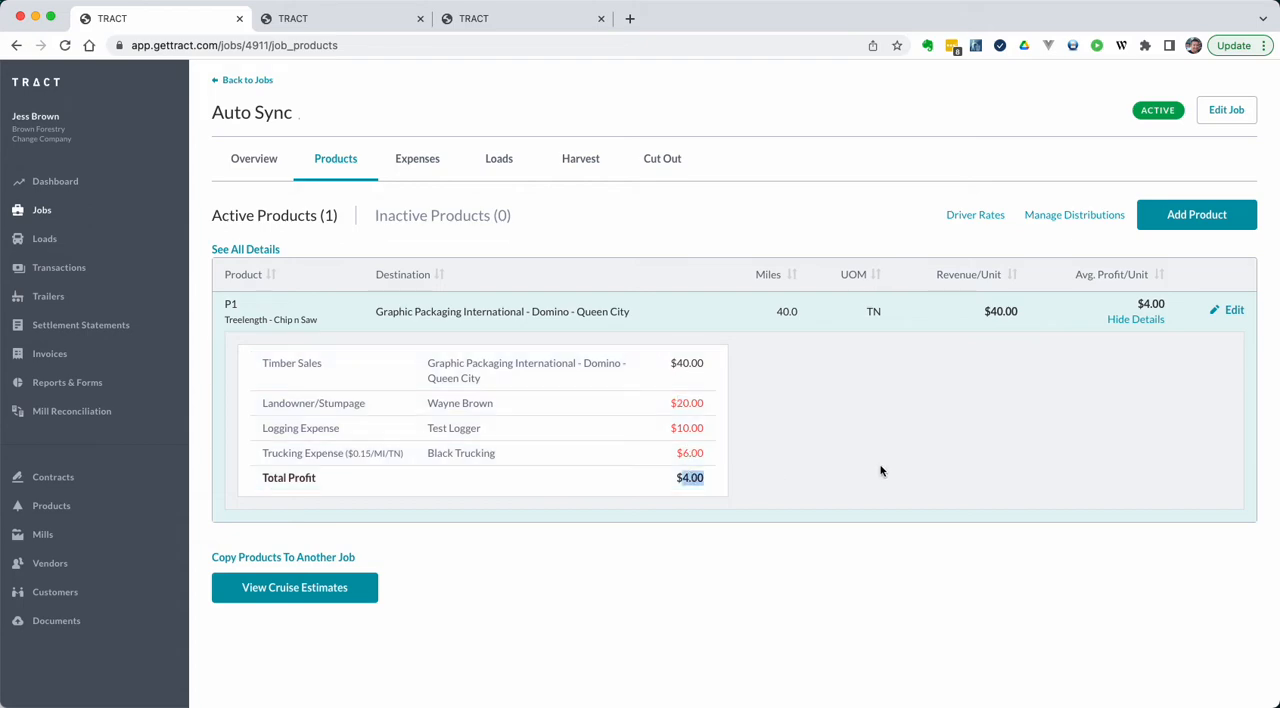
Step: Check the delivery date and Load Payment Summary on both open load tickets
click(375, 20)
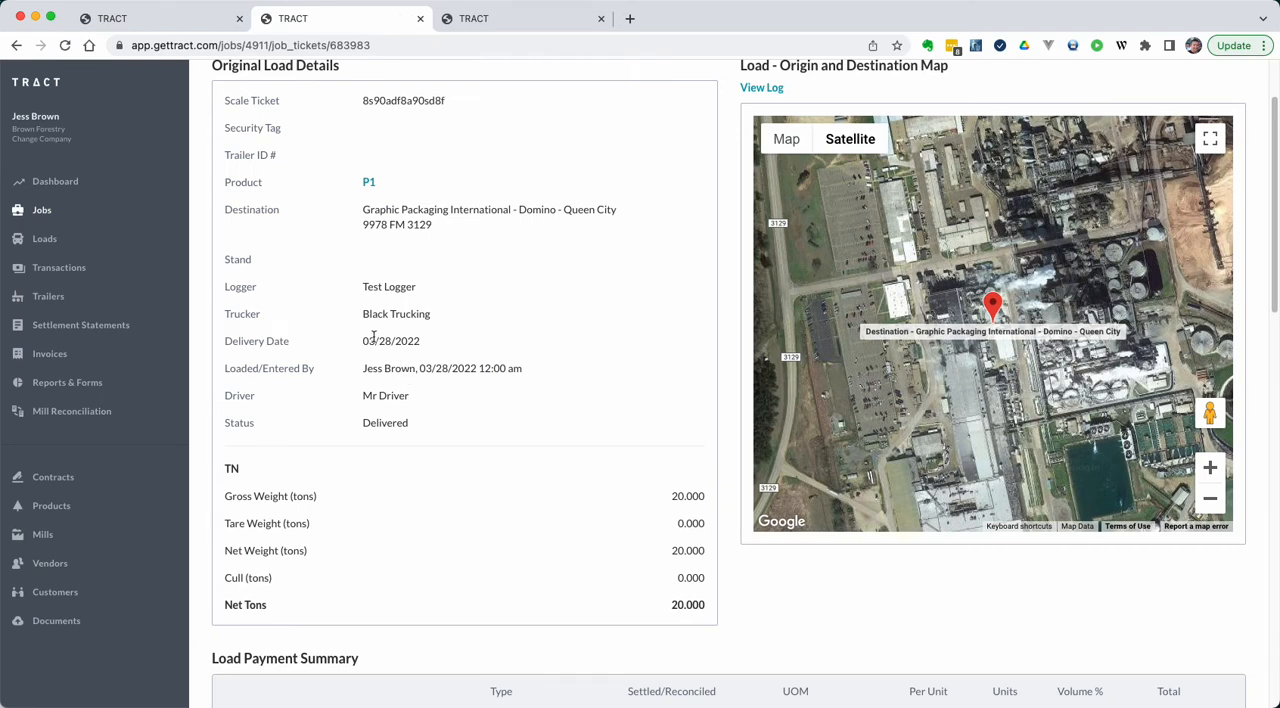
scroll(428, 348, down, 3)
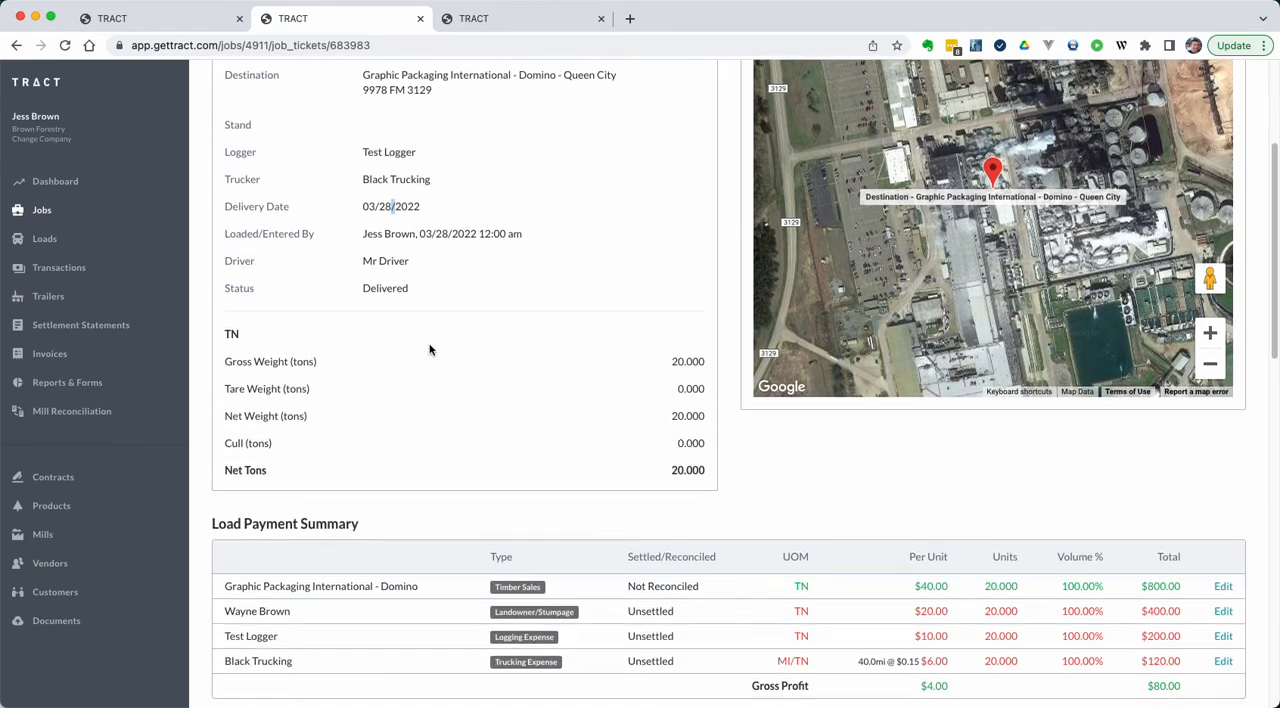
scroll(428, 348, down, 5)
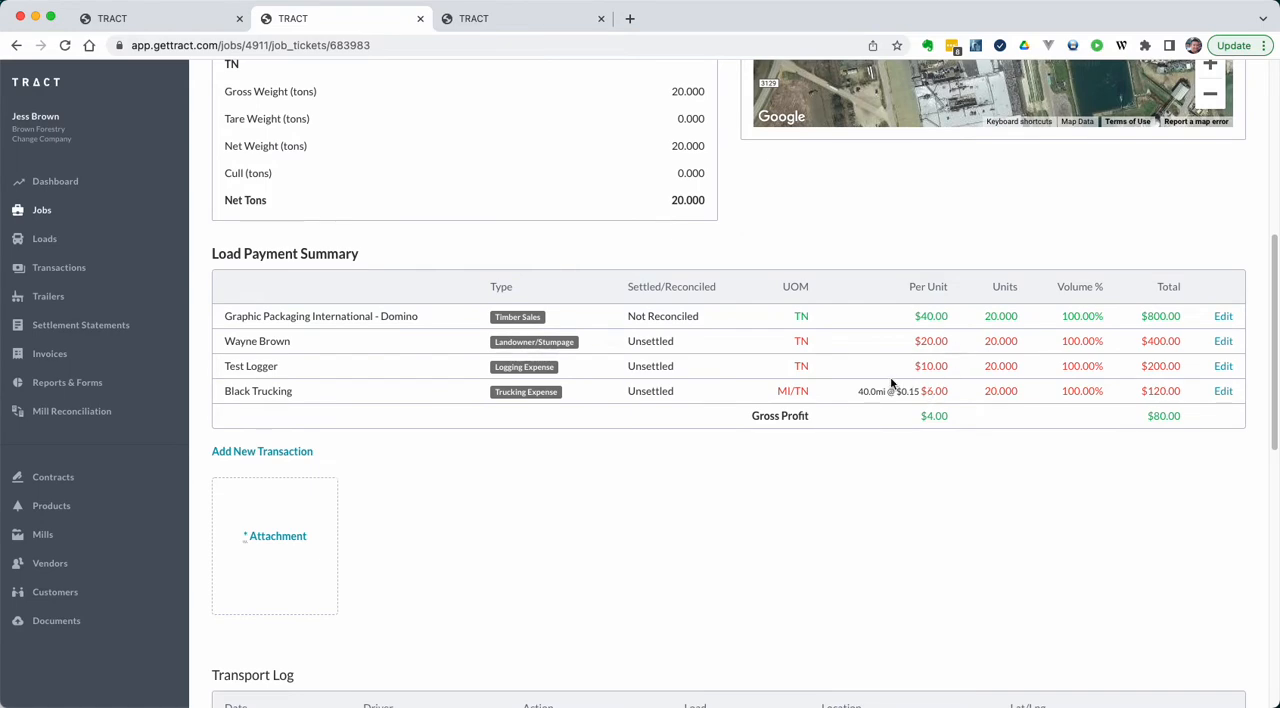
key(ctrl+Tab)
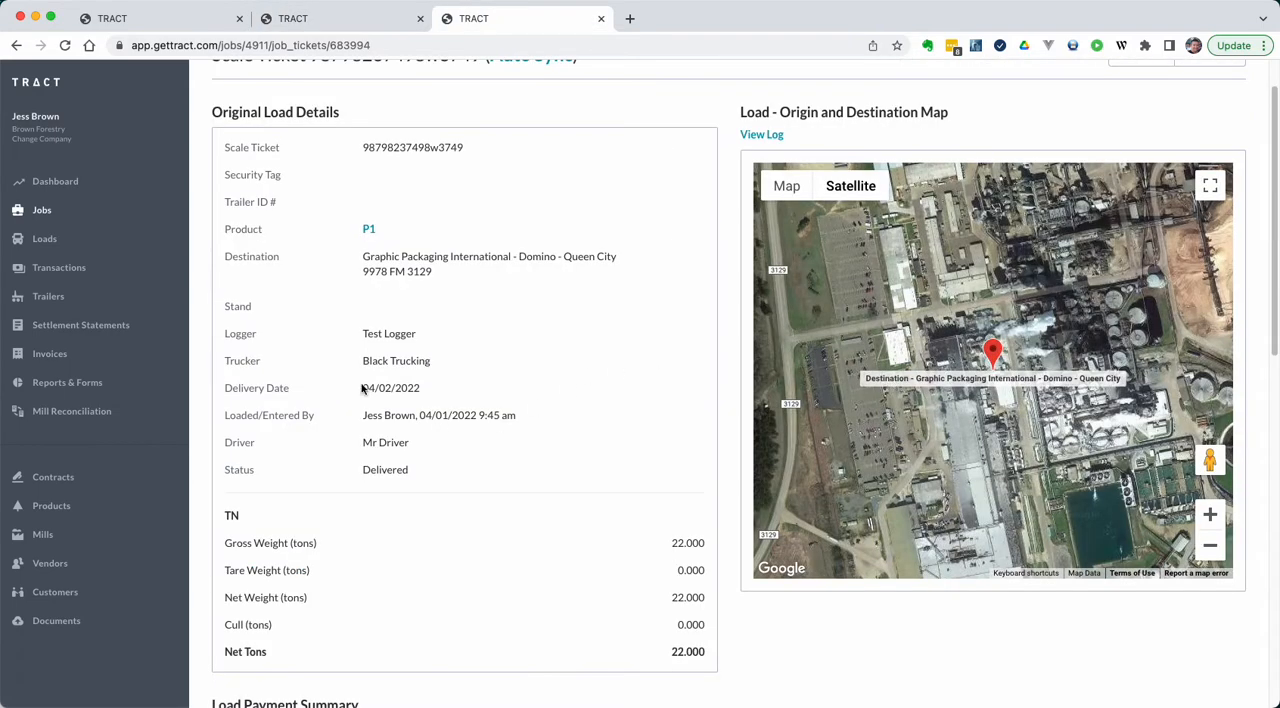
scroll(396, 389, down, 3)
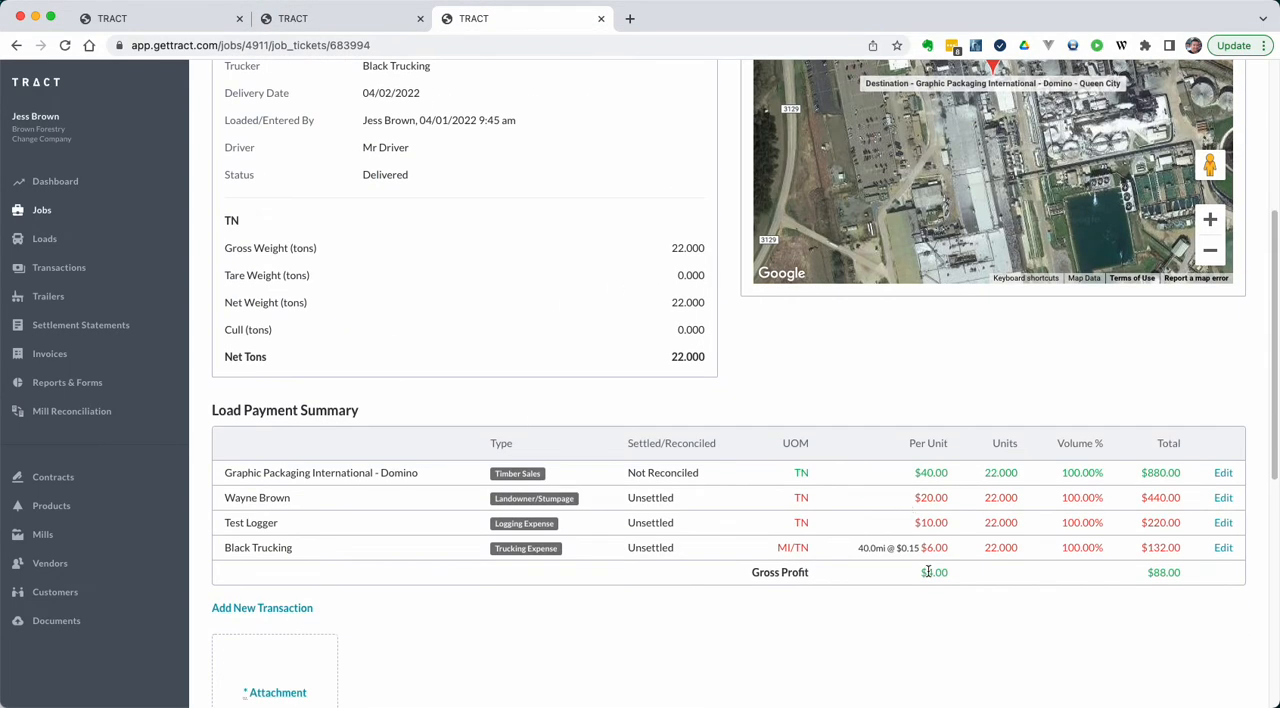
Step: Edit product P1 of the Auto Sync job and set the Logging Expense rate to $11.0 per ton
key(ctrl+shift+Tab)
key(ctrl+shift+Tab)
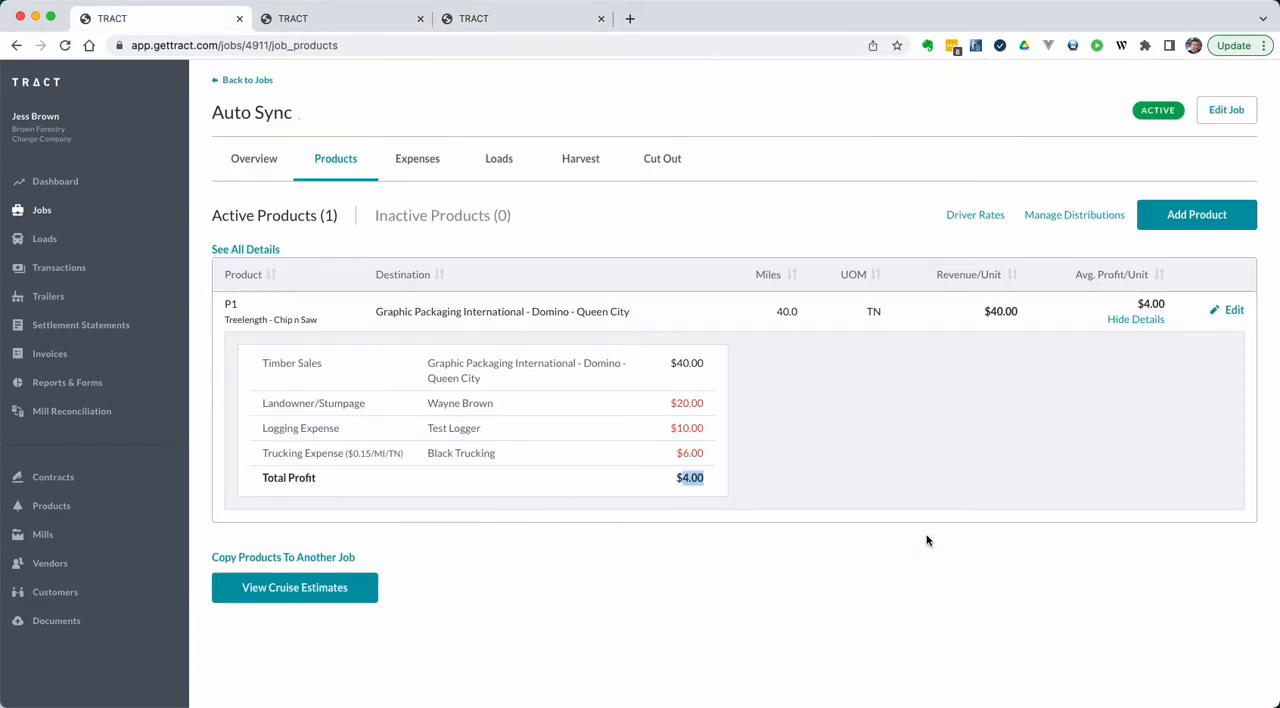
click(1232, 310)
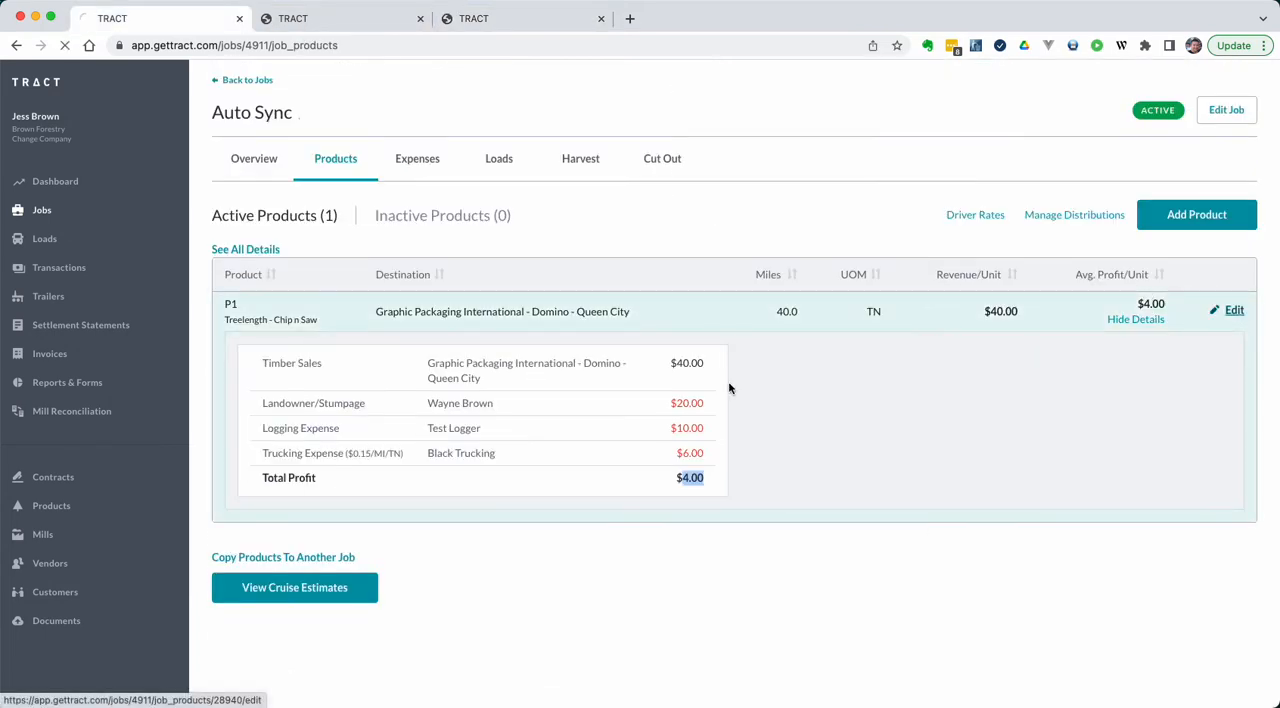
scroll(729, 388, down, 3)
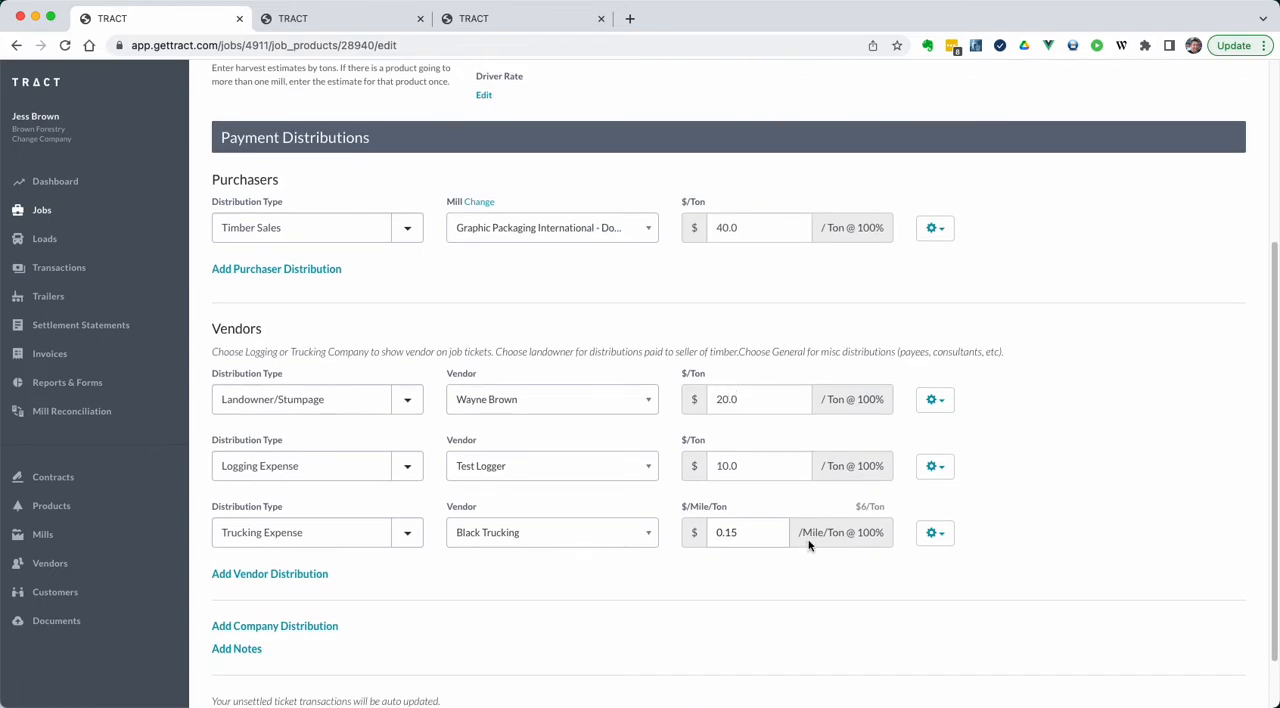
click(725, 465)
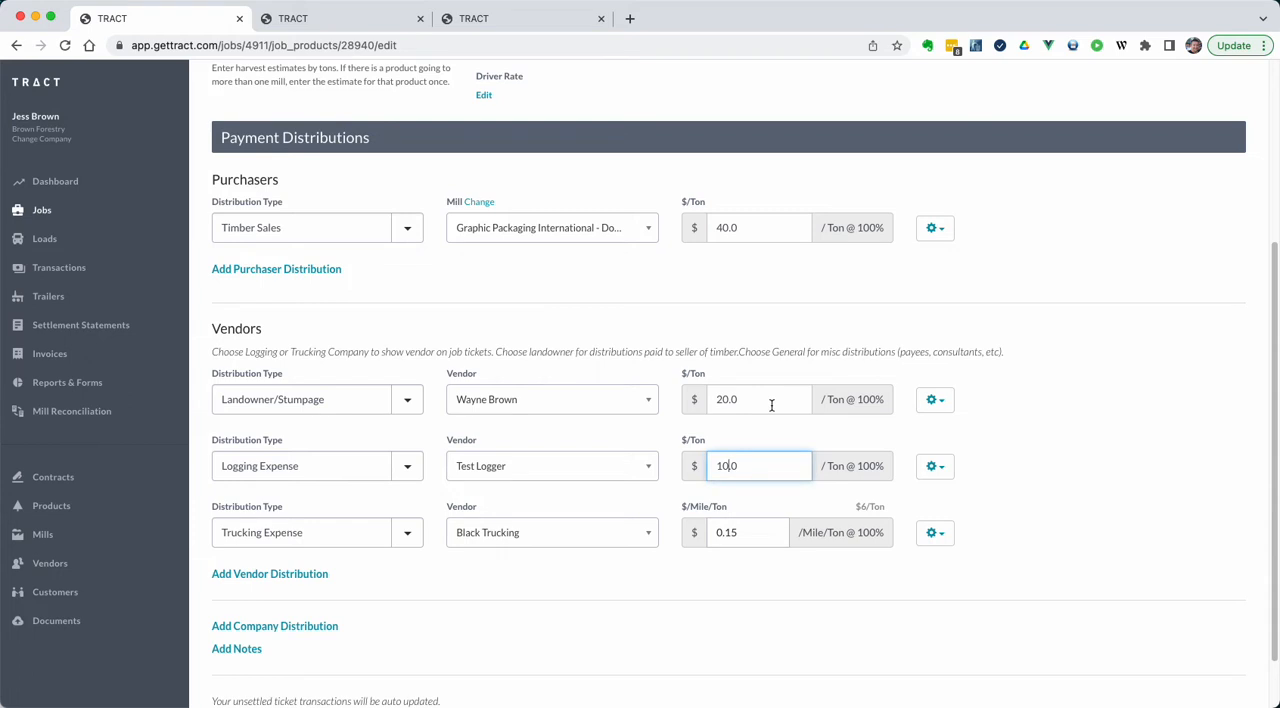
key(BackSpace)
text(1)
Step: Add a Fuel Surcharge vendor distribution for Black Trucking at $0.1 per mile per ton and save the product
click(295, 577)
click(291, 597)
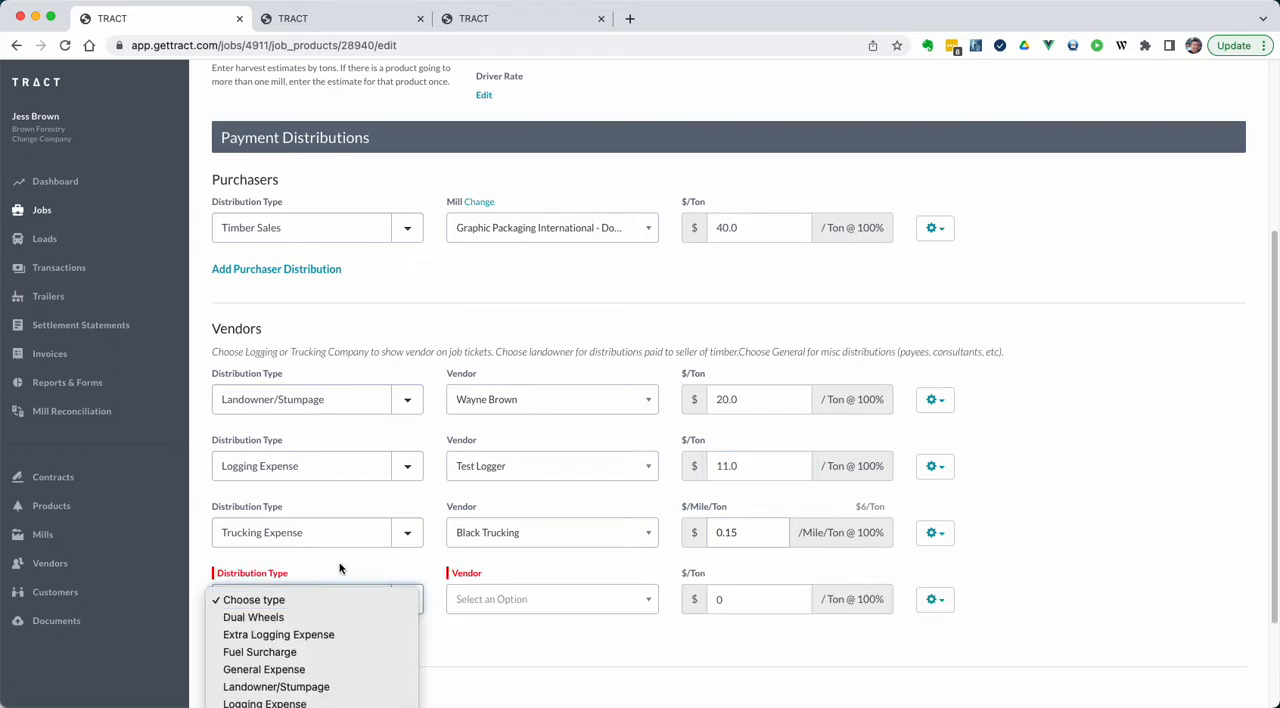
click(318, 653)
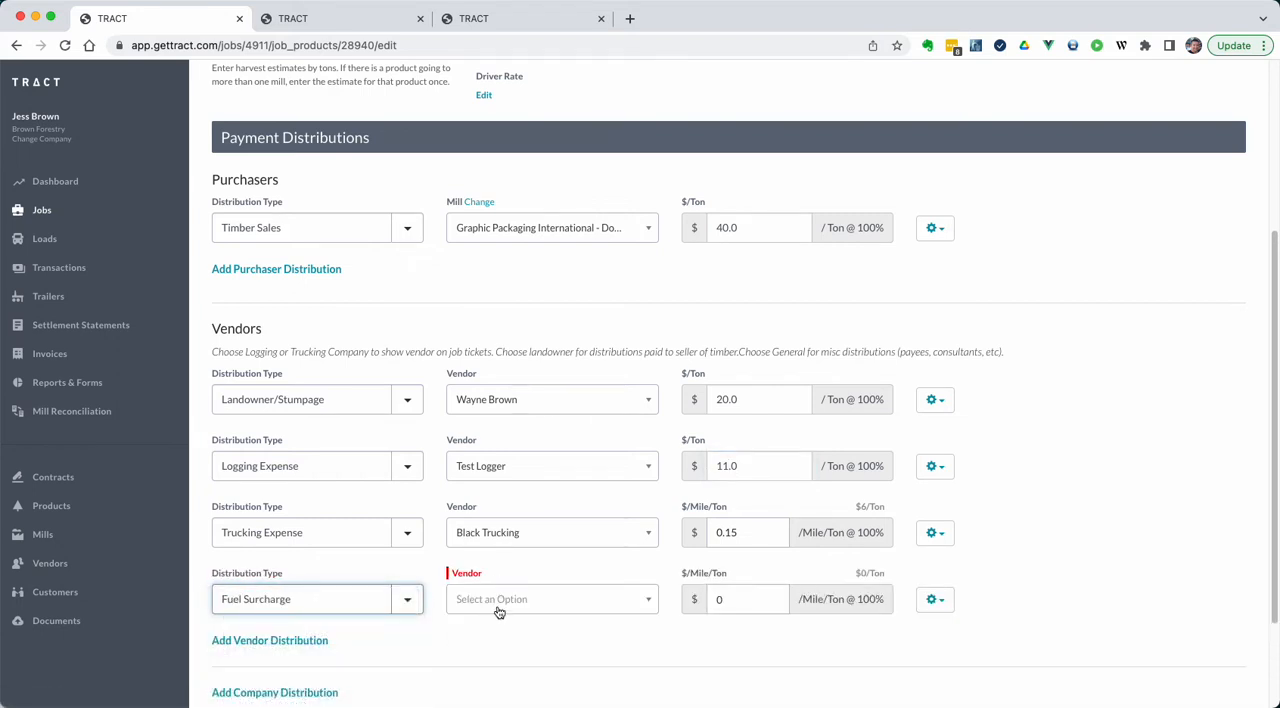
click(500, 608)
click(498, 649)
click(728, 601)
text(.1)
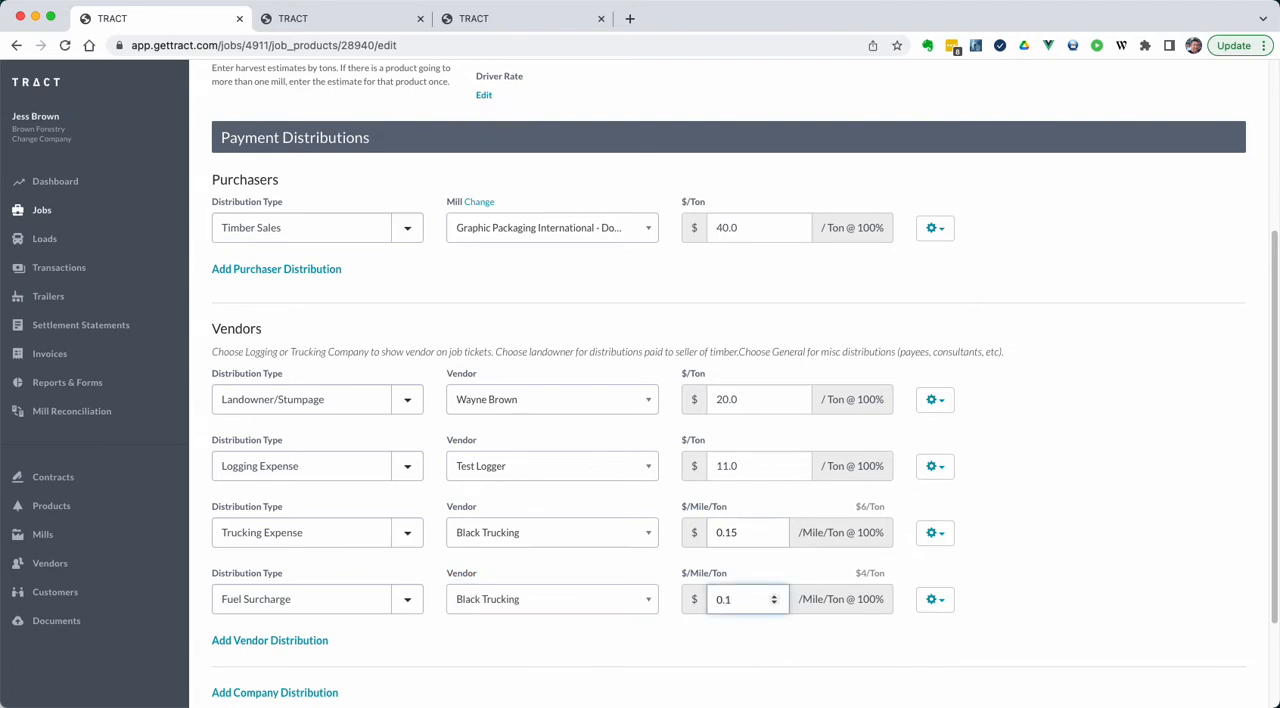
key(Tab)
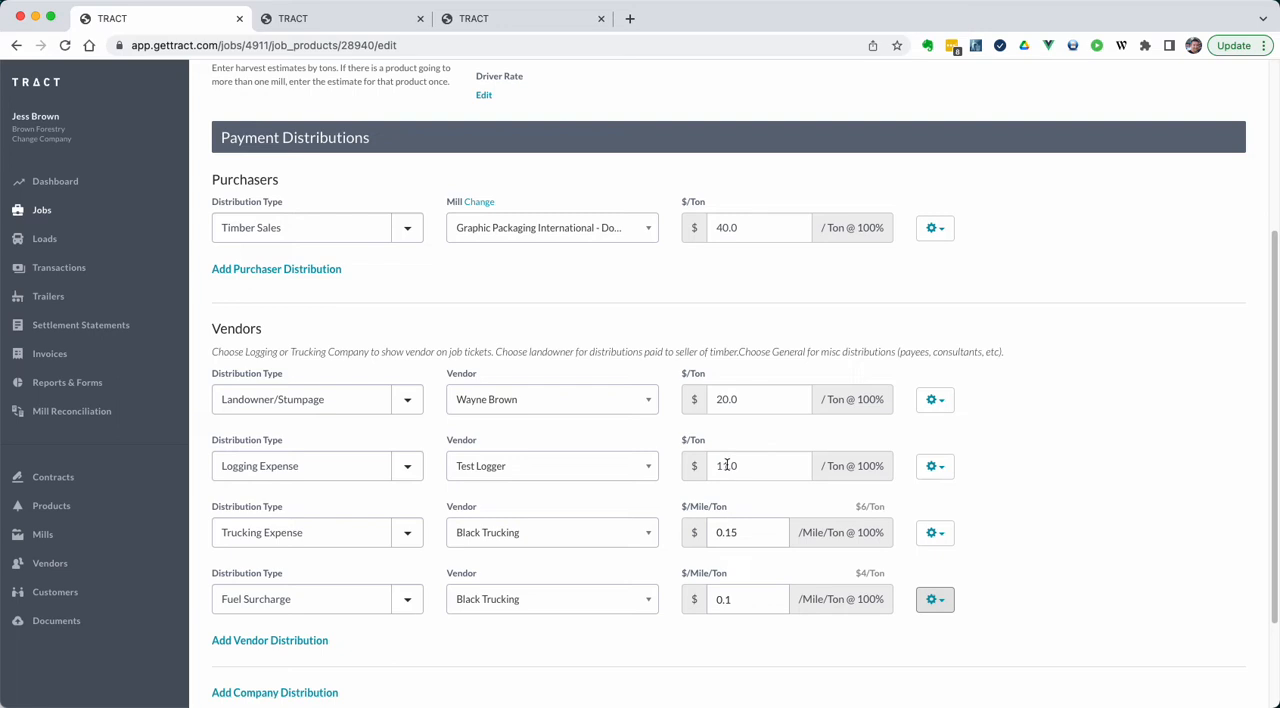
scroll(586, 528, down, 3)
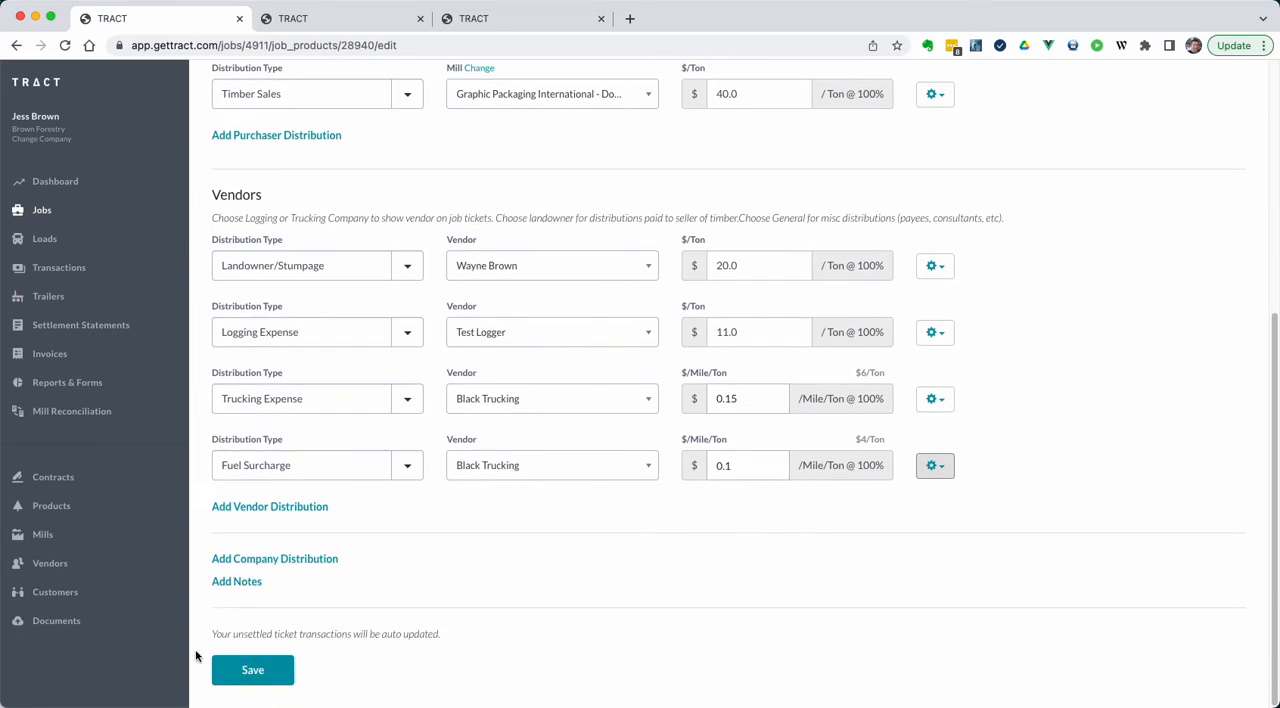
click(229, 671)
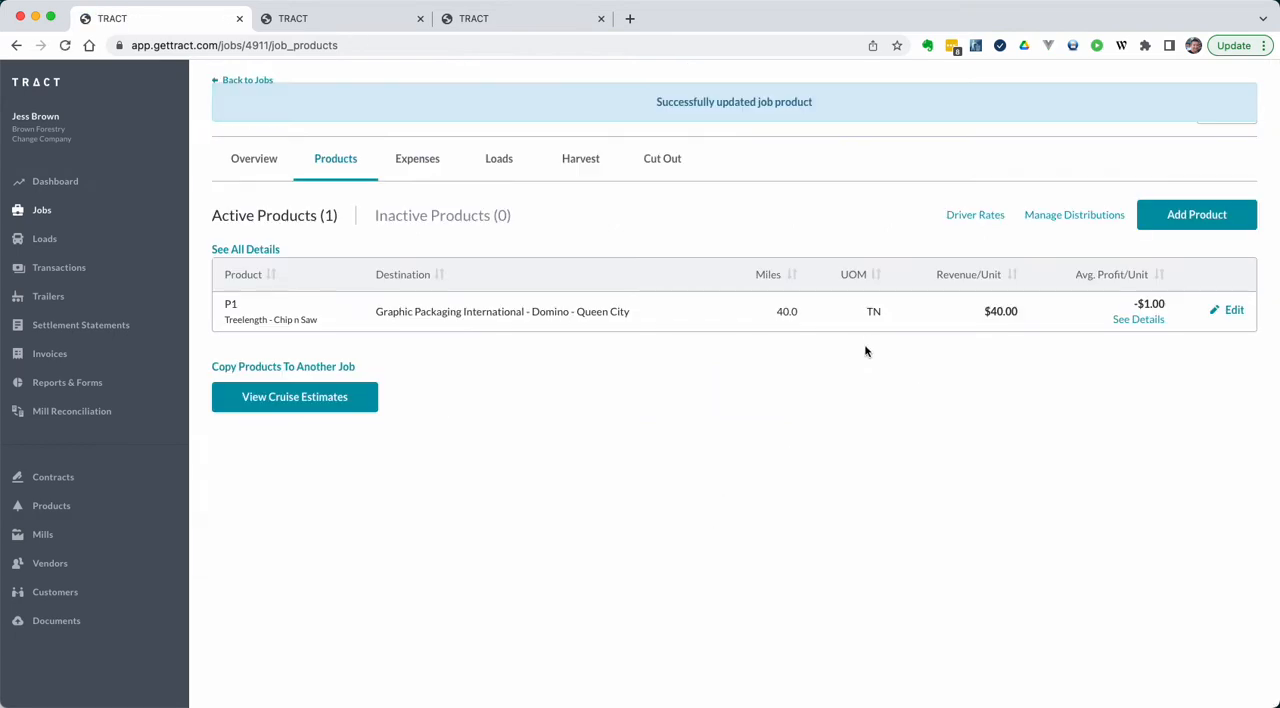
Step: Show product P1's details and check the Fuel Surcharge and Logging Expense rates
click(1135, 322)
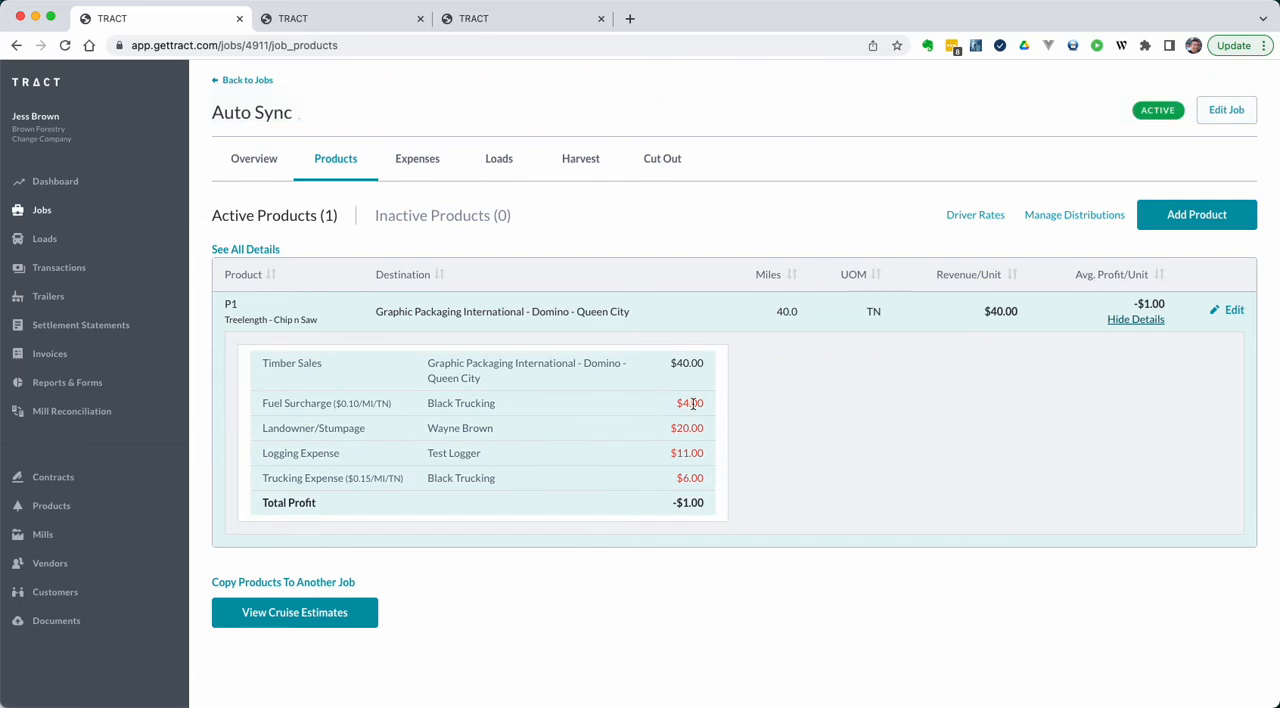
double_click(689, 403)
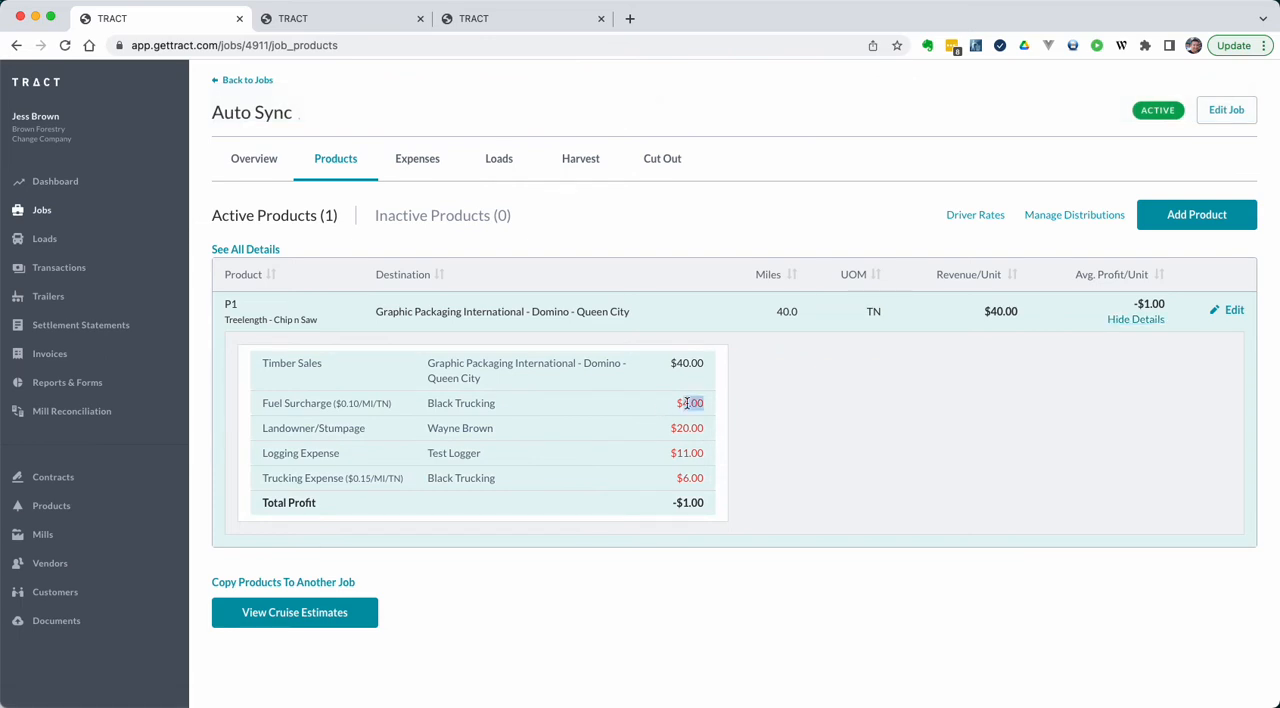
double_click(687, 453)
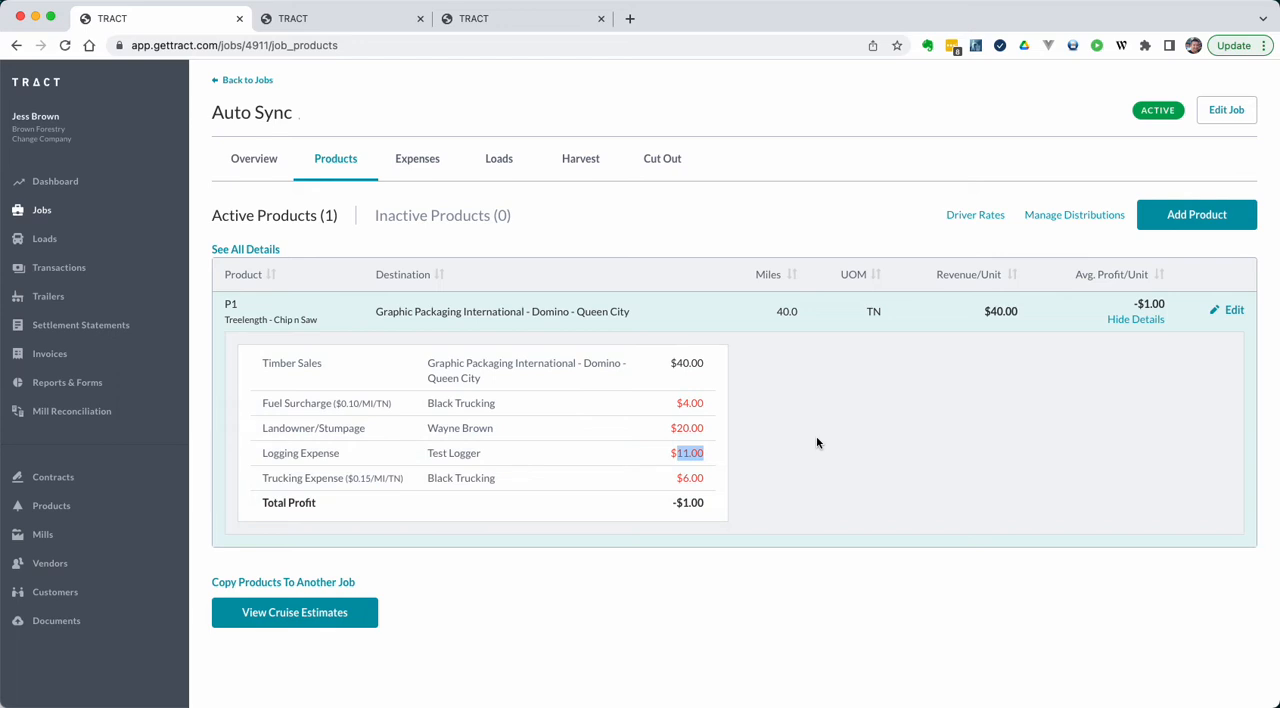
Step: Reload the first load ticket and check its per-unit Logging Expense and Fuel Surcharge in the payment summary
key(ctrl+Tab)
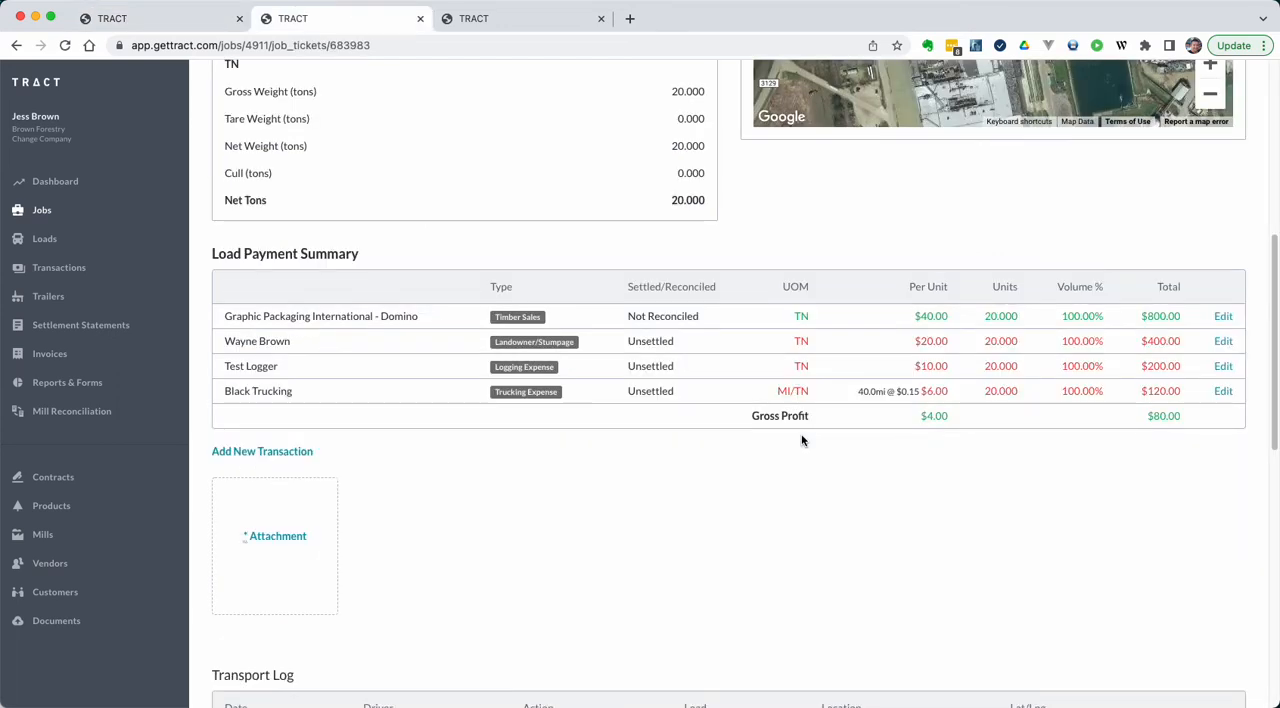
key(super+r)
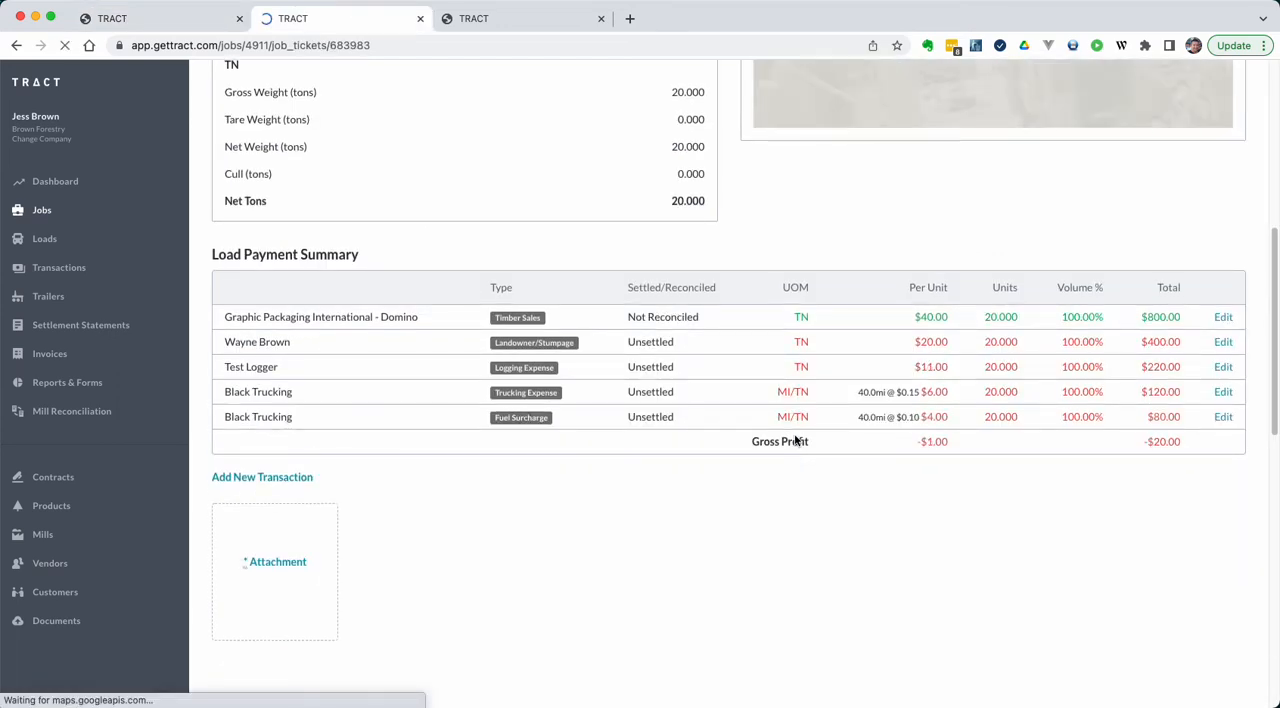
double_click(930, 367)
double_click(933, 417)
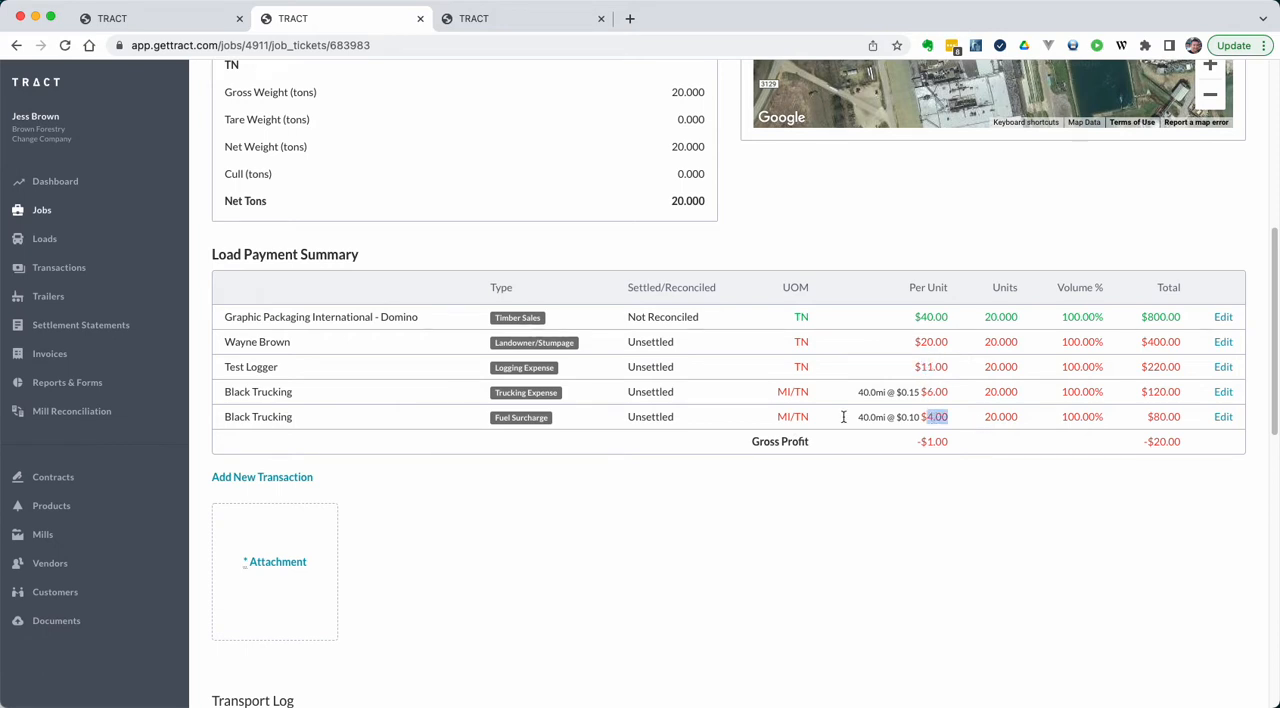
Step: Check the second load ticket's payment summary and compare the delivery dates of the two tickets
click(527, 27)
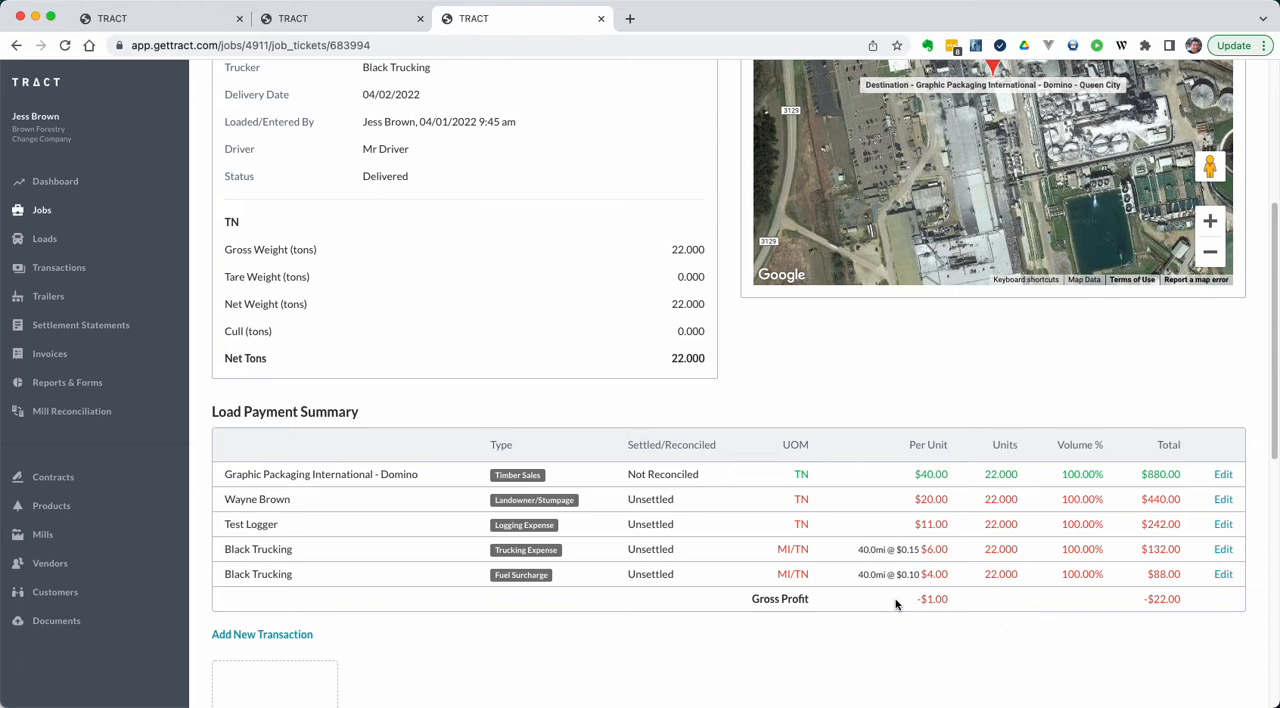
scroll(617, 439, up, 5)
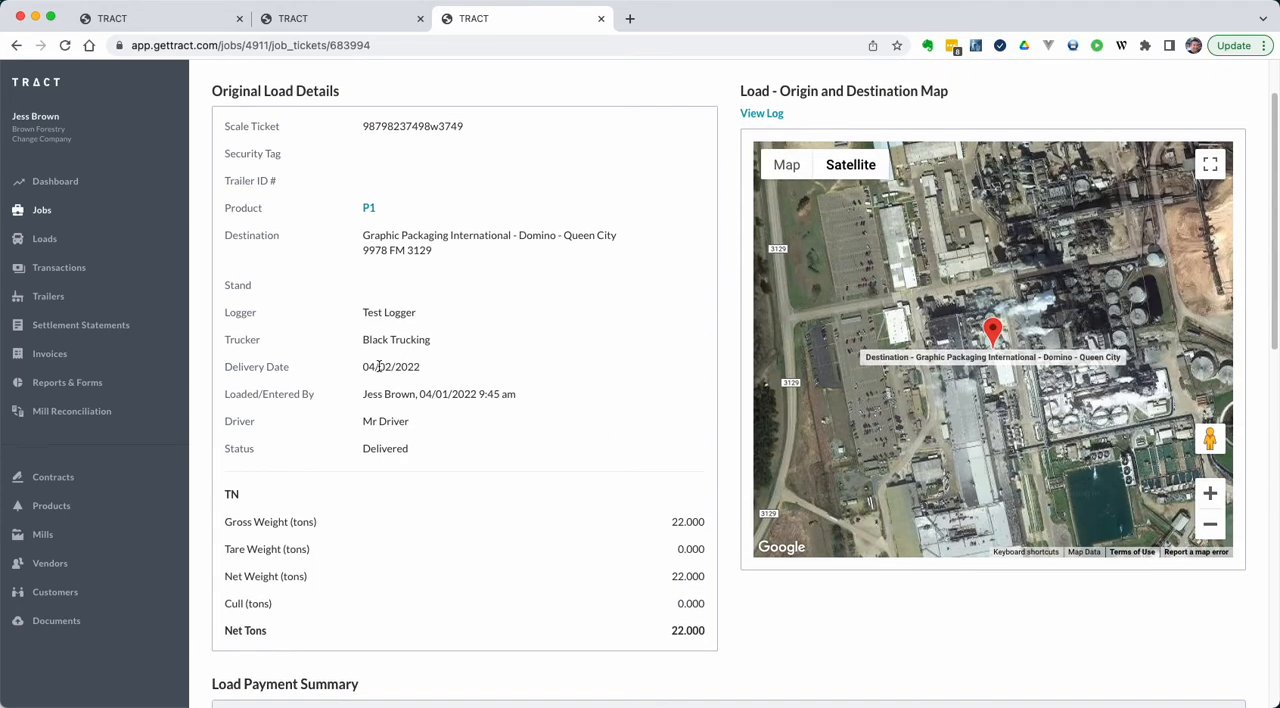
click(370, 20)
scroll(455, 271, up, 10)
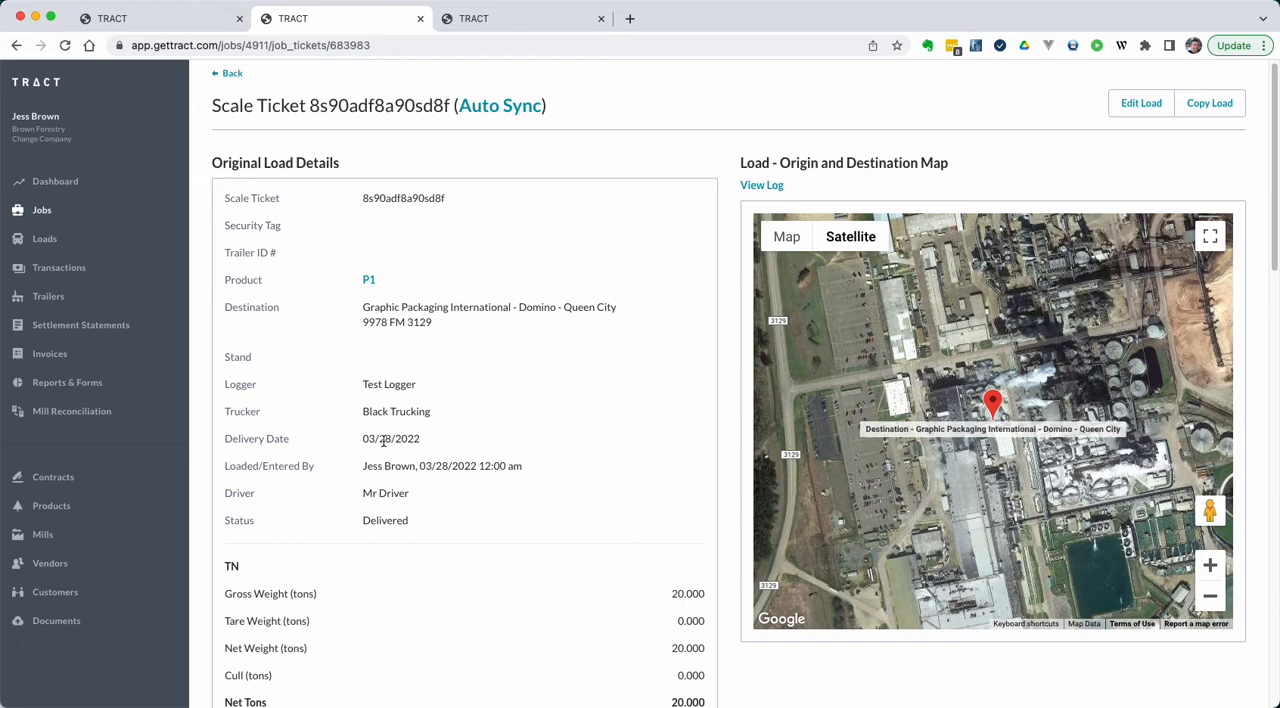
scroll(420, 452, down, 3)
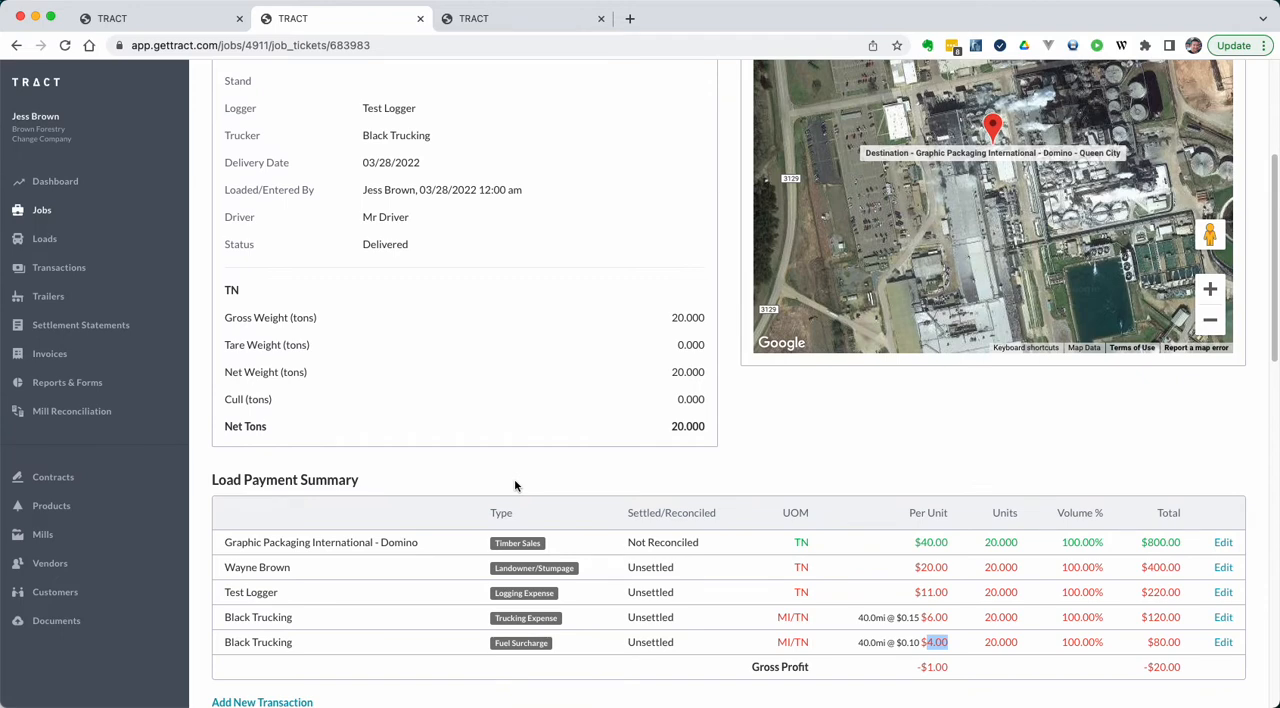
Step: Reopen product P1 for editing and add start and end date fields to the Fuel Surcharge distribution
click(211, 18)
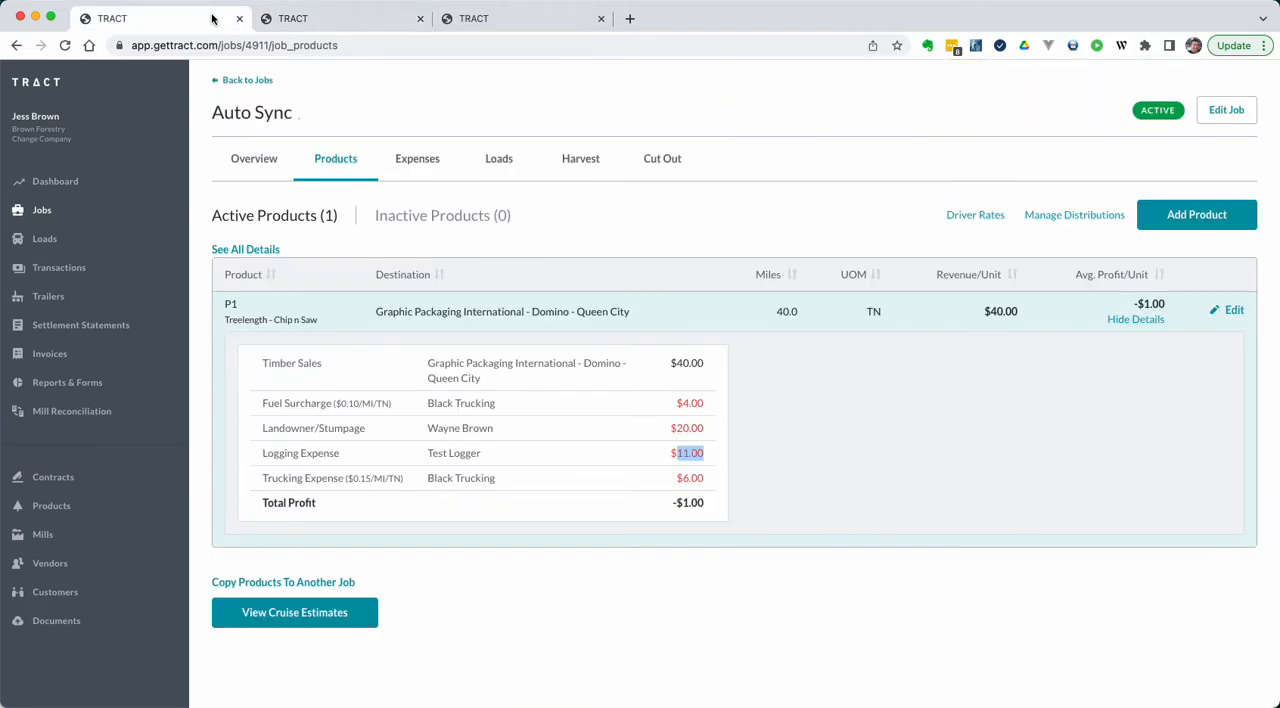
click(1230, 310)
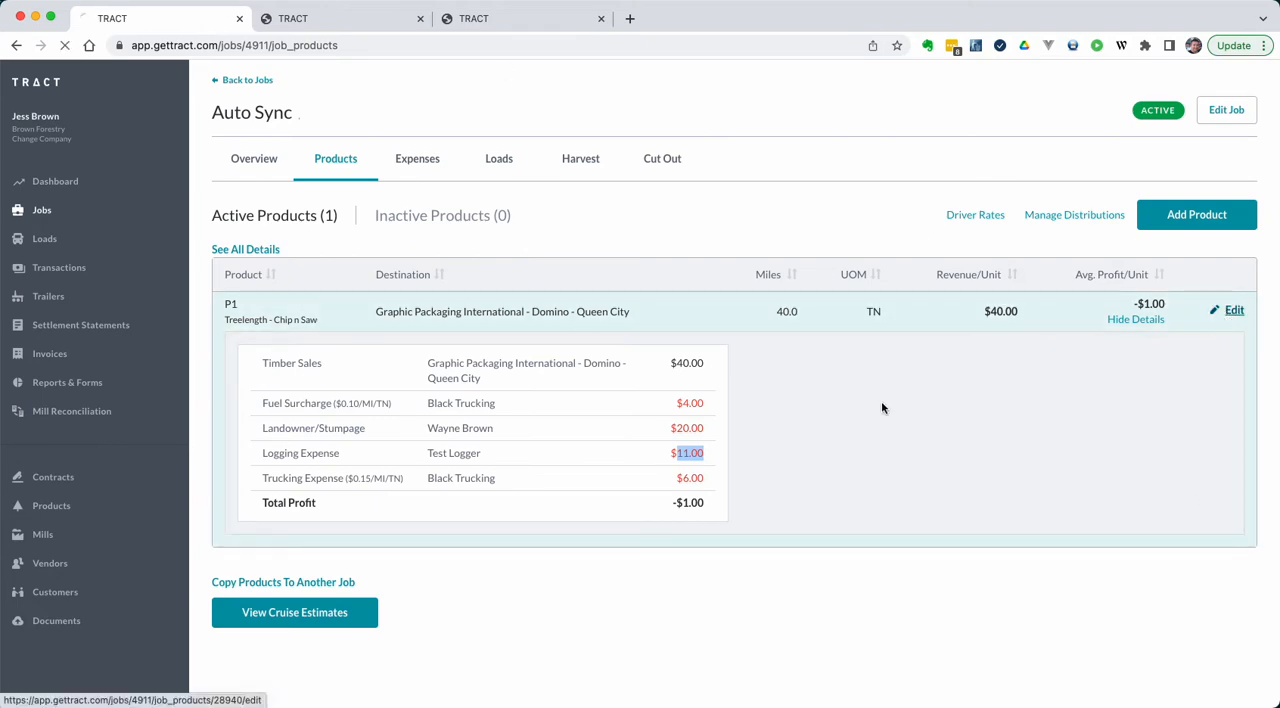
scroll(1034, 402, down, 5)
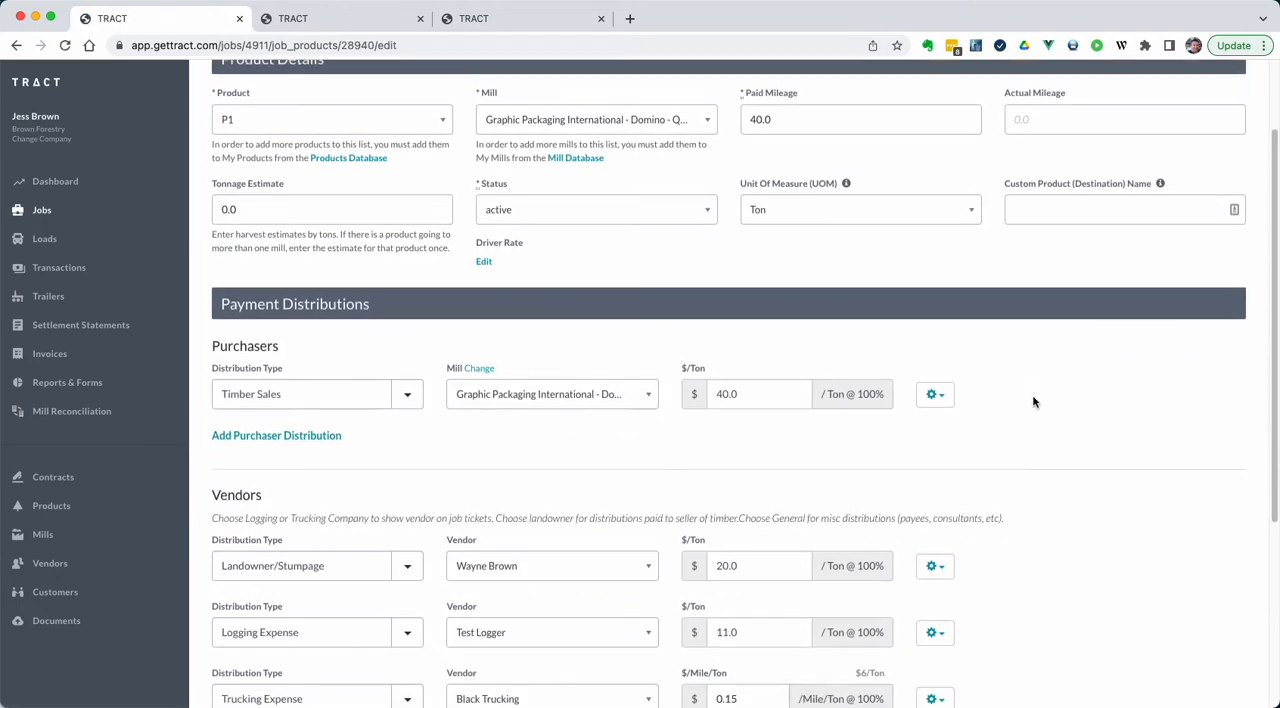
scroll(1034, 402, down, 3)
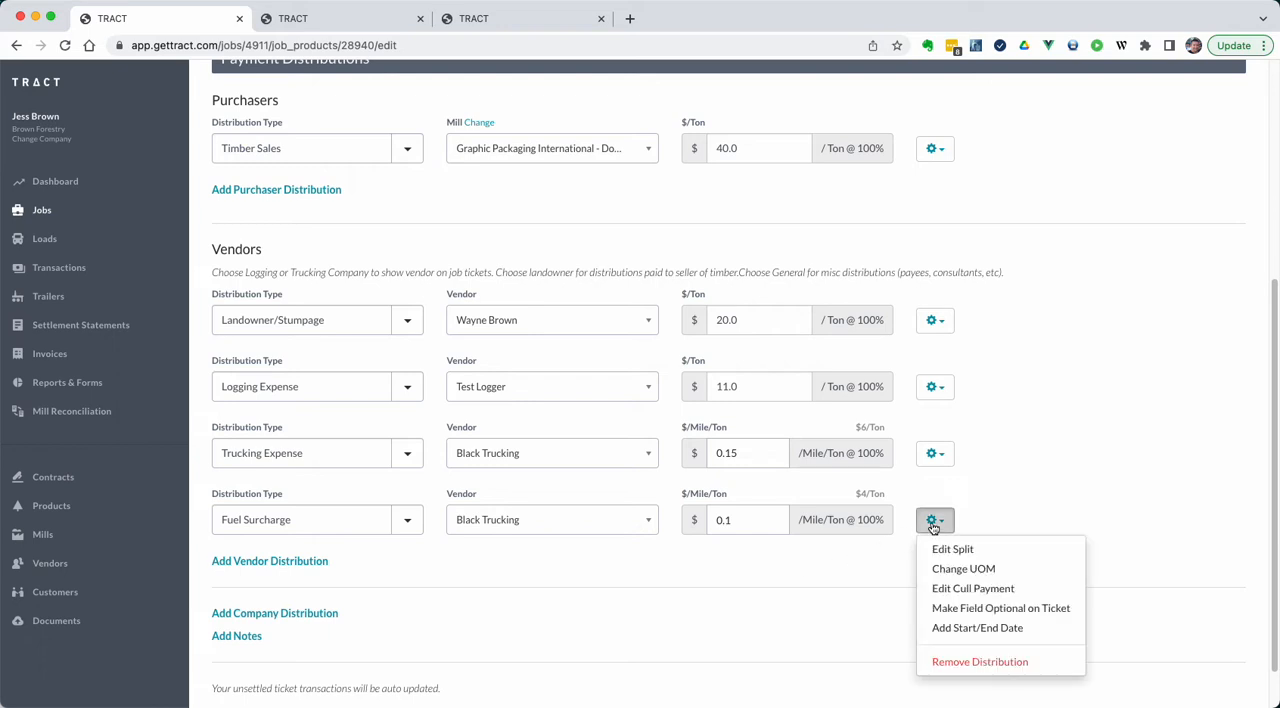
click(943, 628)
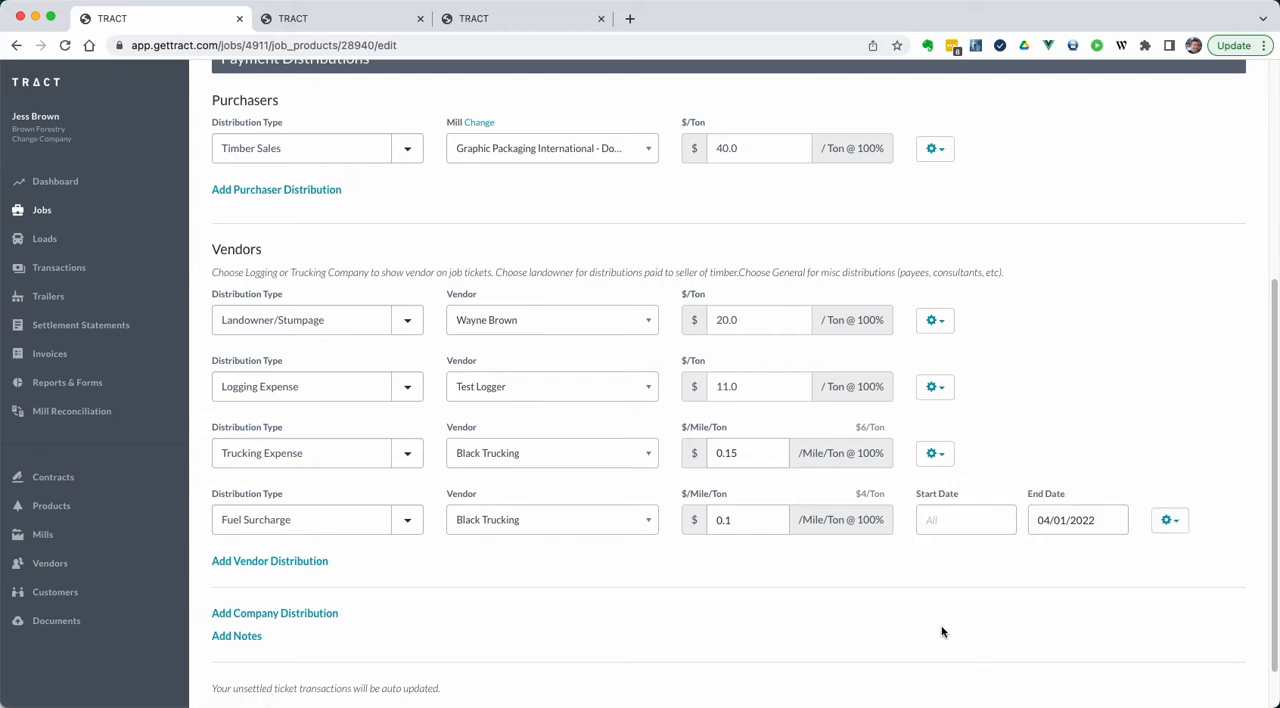
Step: Set the Fuel Surcharge distribution's start date to 03/29/2022, clear its end date, and save the product
click(950, 523)
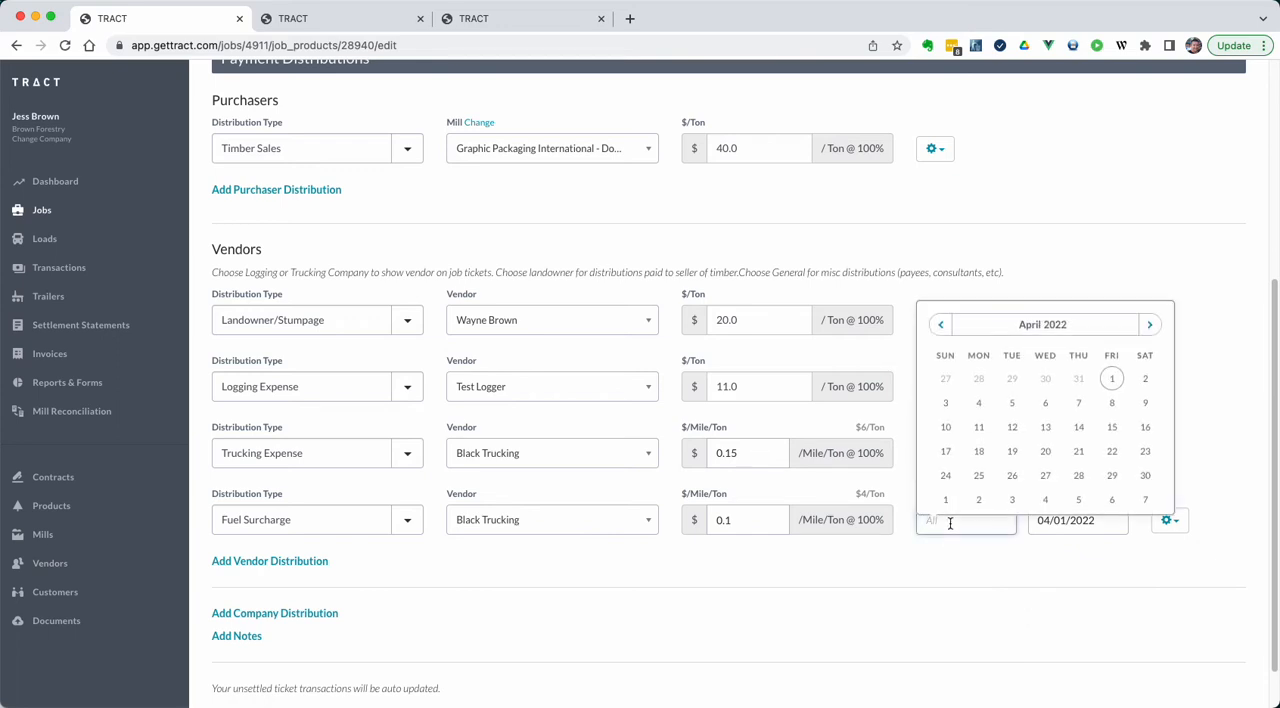
click(993, 565)
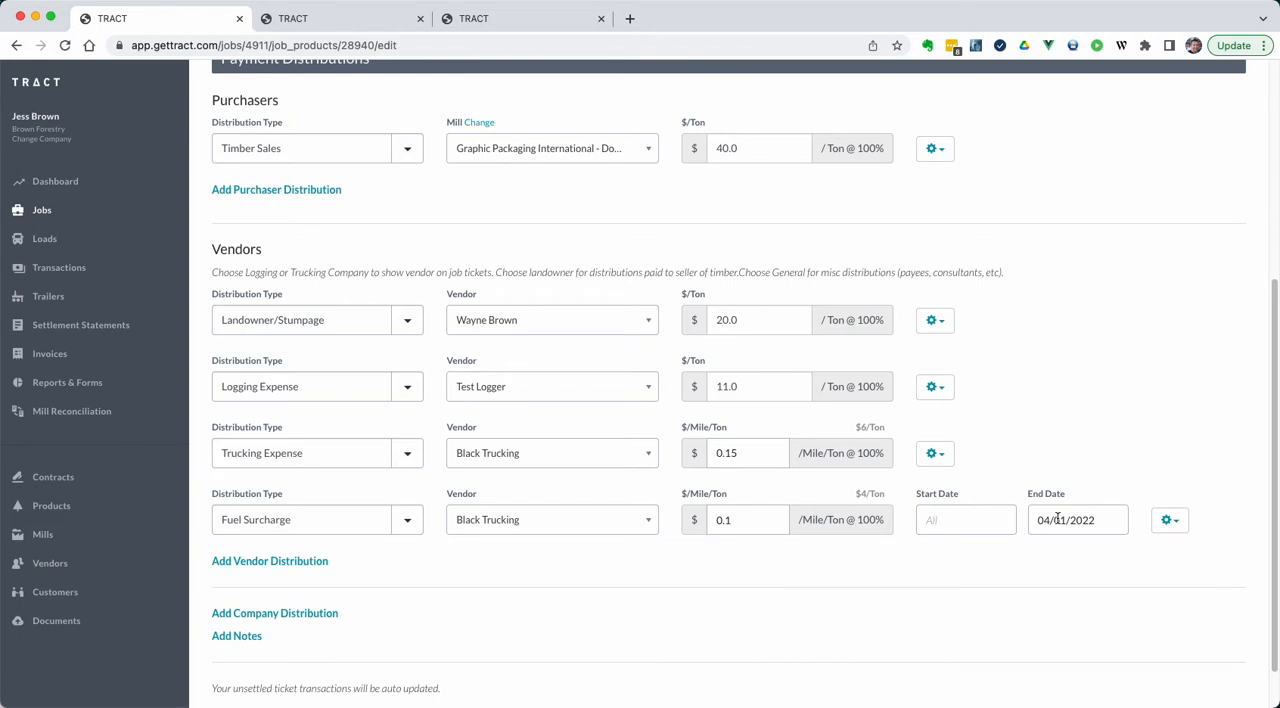
click(967, 520)
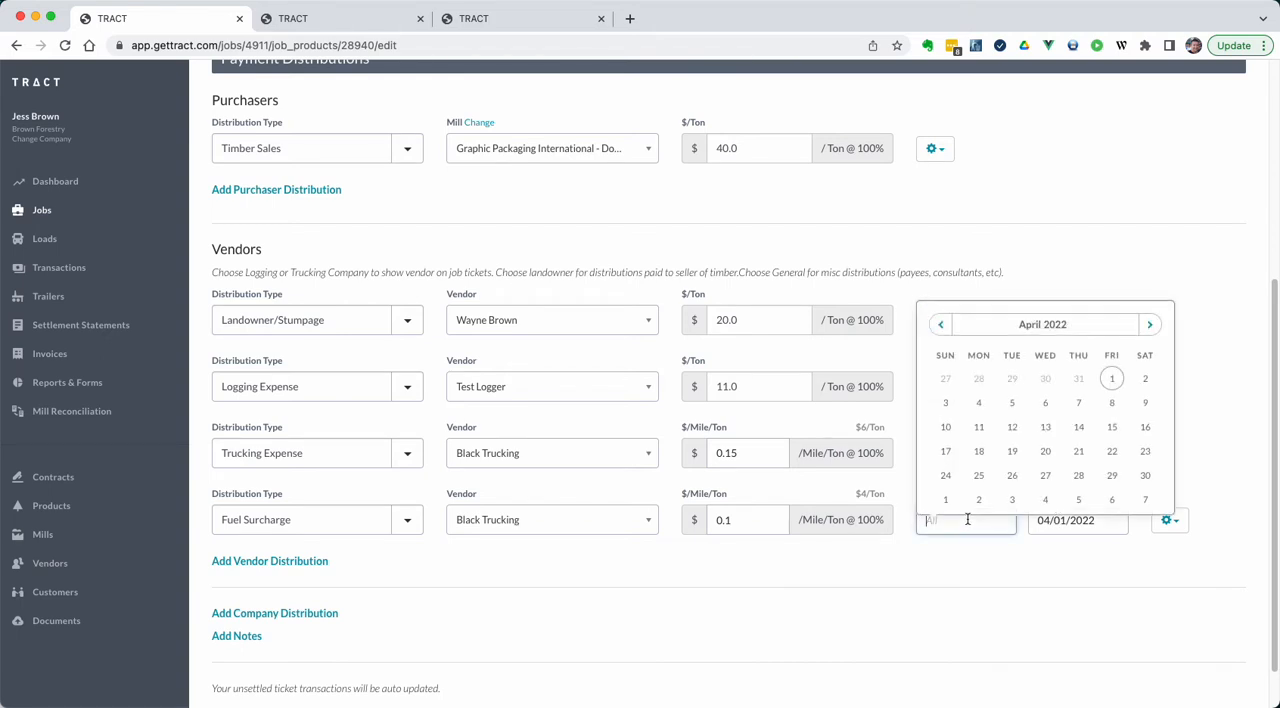
click(1017, 385)
key(Tab)
key(BackSpace)
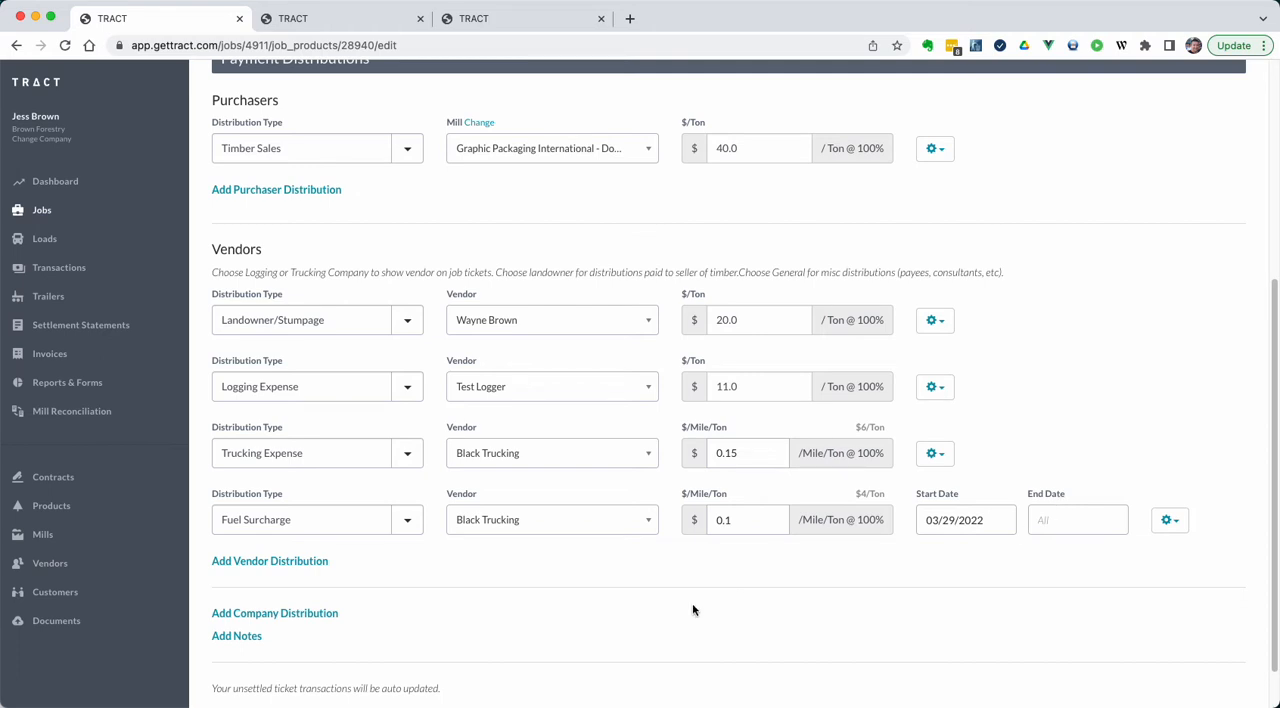
scroll(643, 600, down, 1)
click(270, 668)
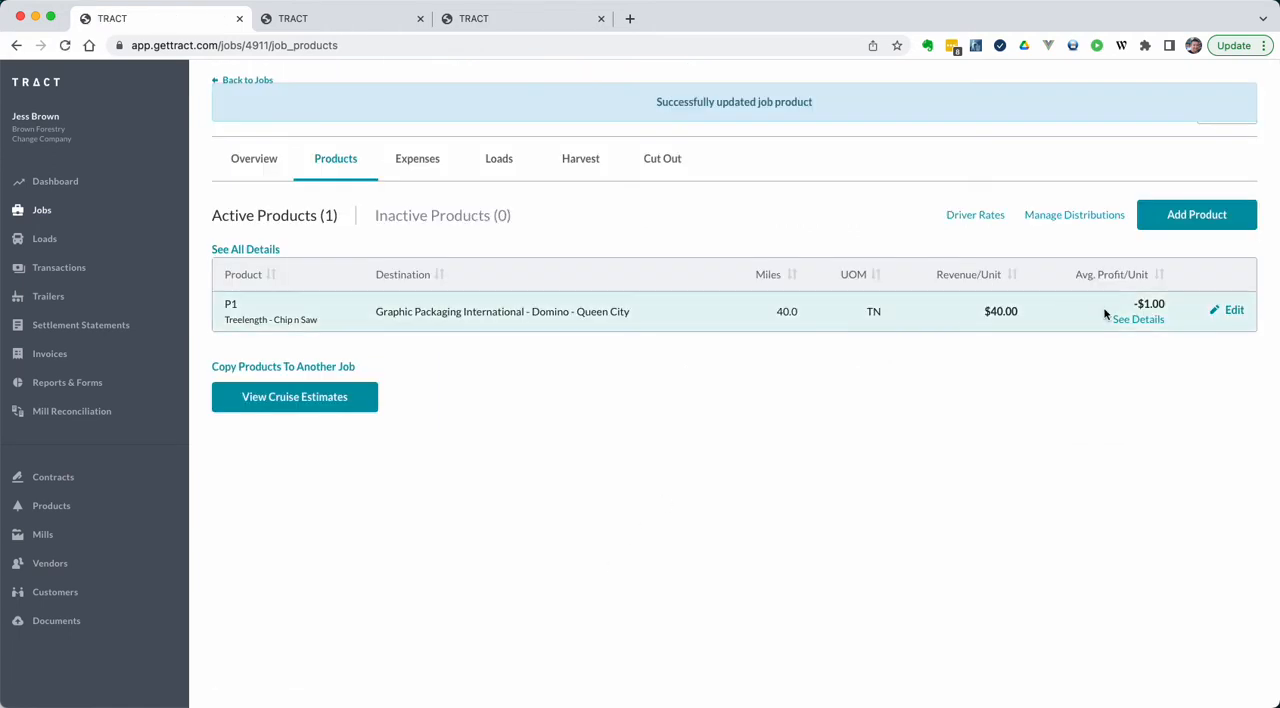
Step: Show product P1's distribution details, and reload the first load ticket to check whether it has a Fuel Surcharge
click(1120, 319)
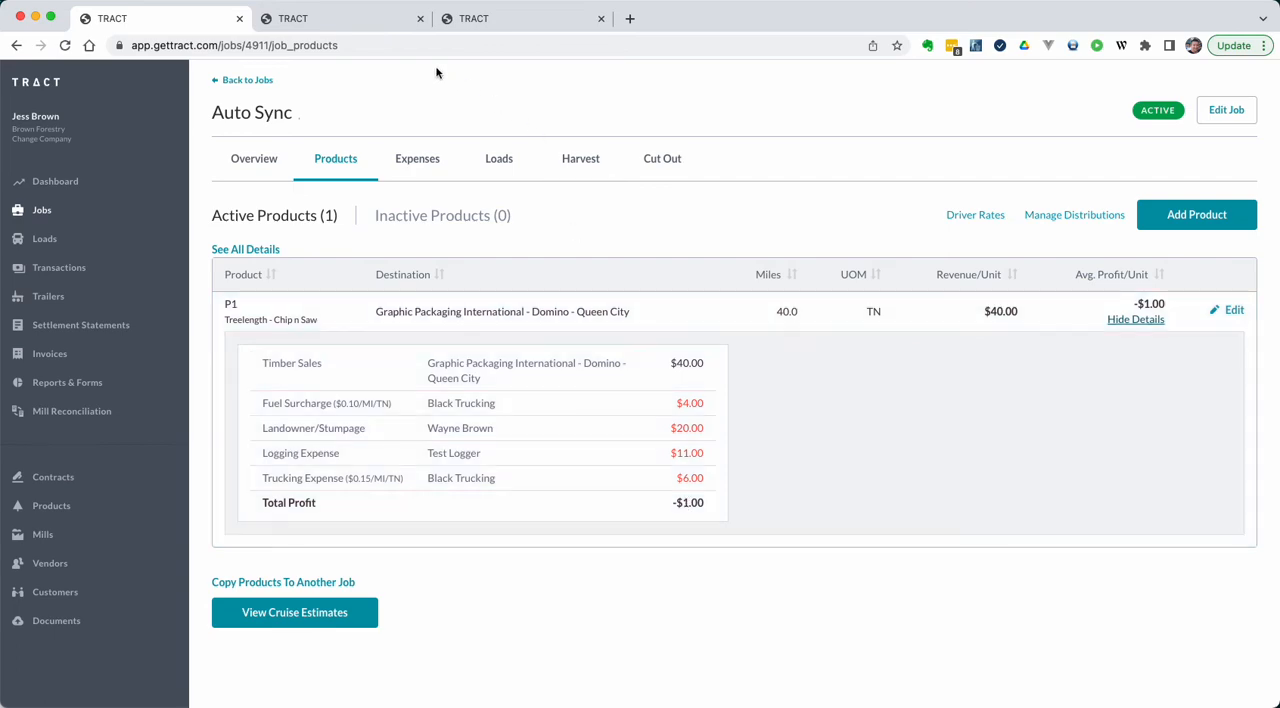
click(367, 18)
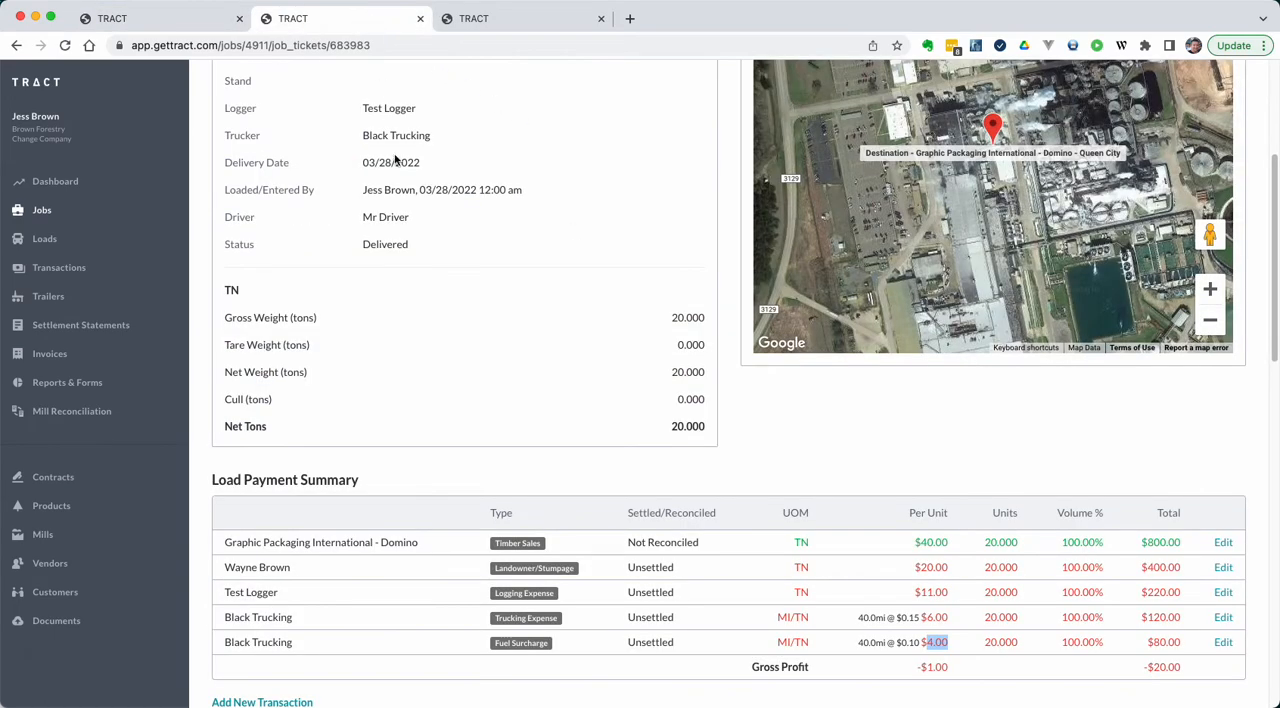
key(super+r)
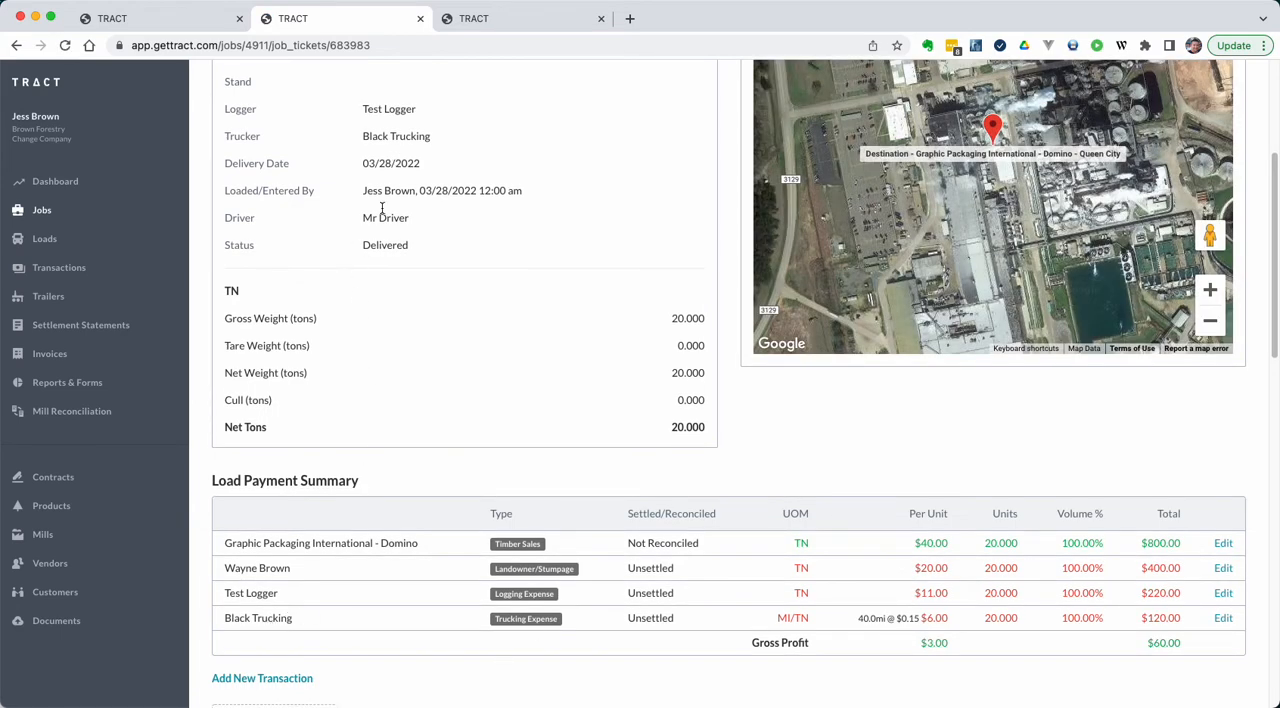
Step: Check the second load ticket's delivery date and its per-unit Fuel Surcharge in the payment summary
click(553, 22)
scroll(610, 343, down, 5)
scroll(611, 340, down, 1)
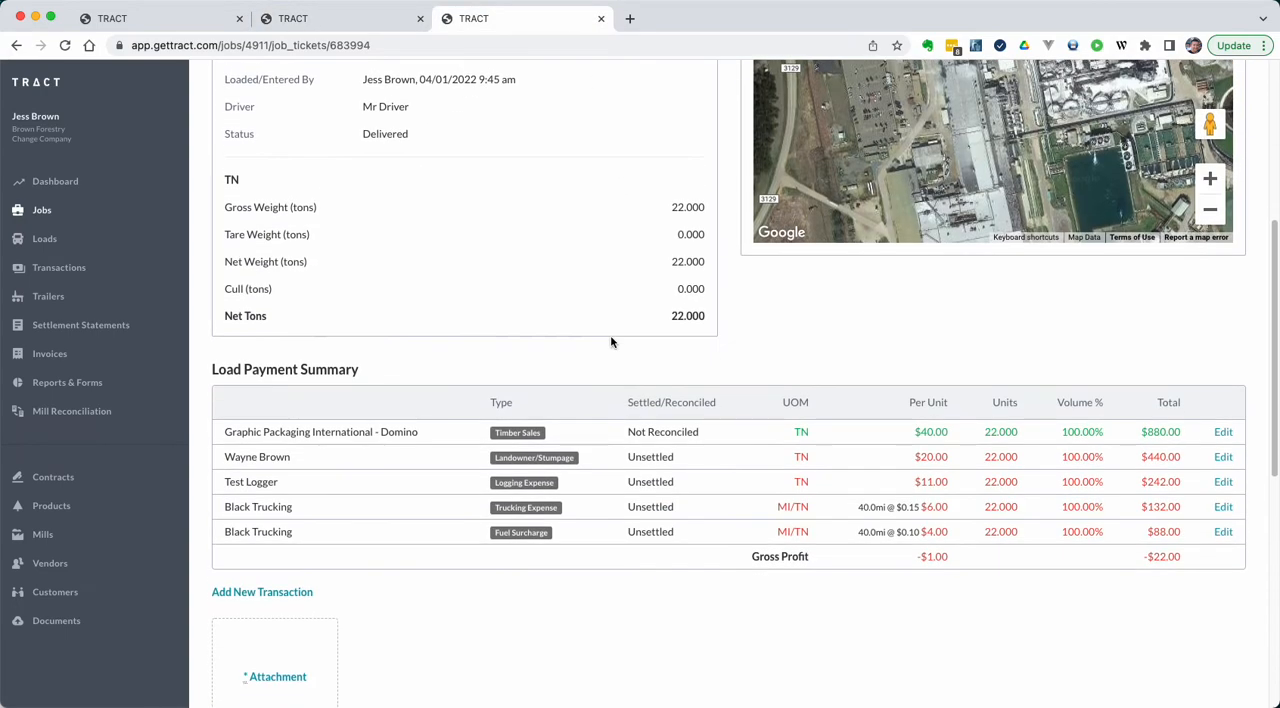
scroll(611, 343, up, 4)
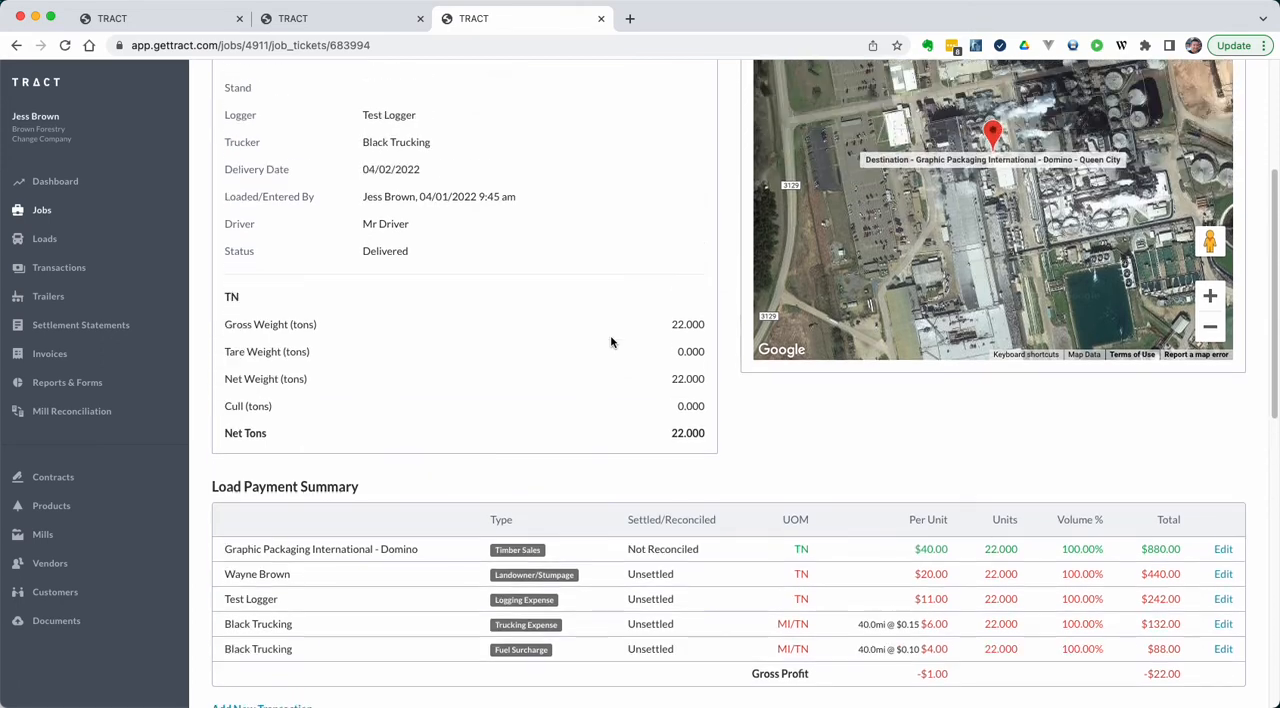
scroll(510, 267, down, 10)
drag(930, 351, 971, 346)
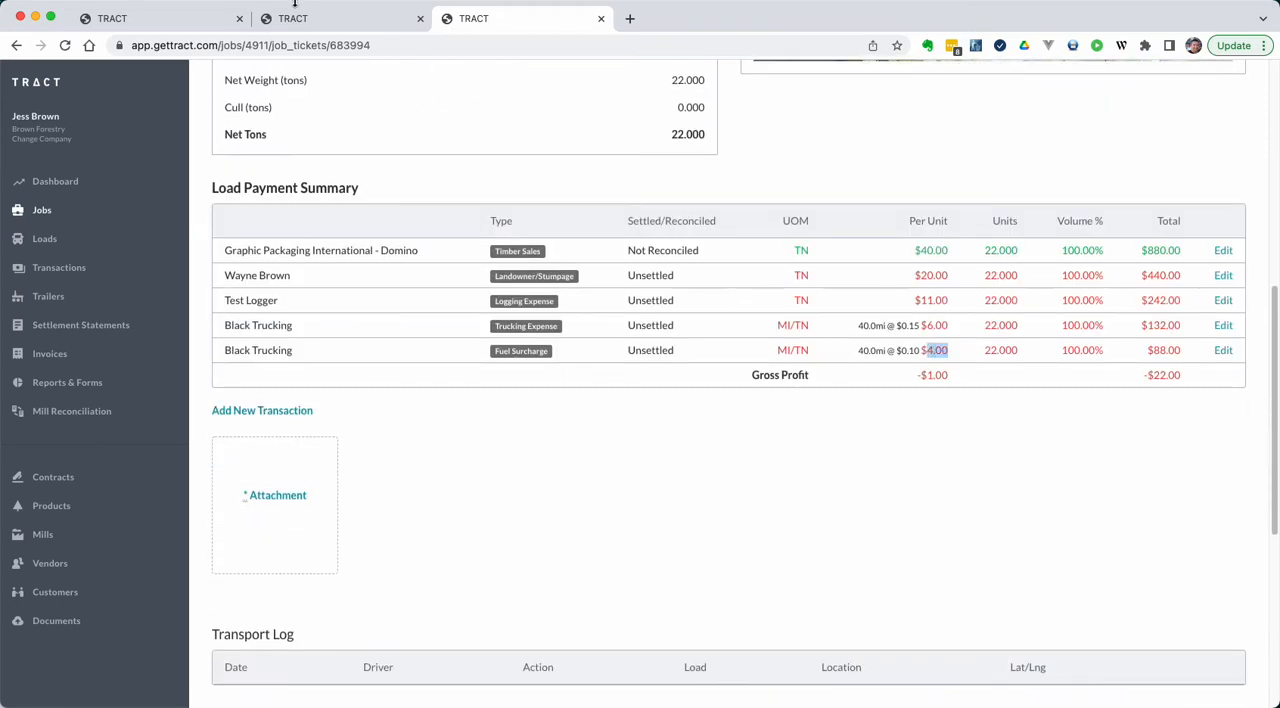
Step: Reopen product P1 for editing and add a second Timber Sales purchaser distribution for the mill Graphic Packaging International - Domino - Queen City
click(180, 17)
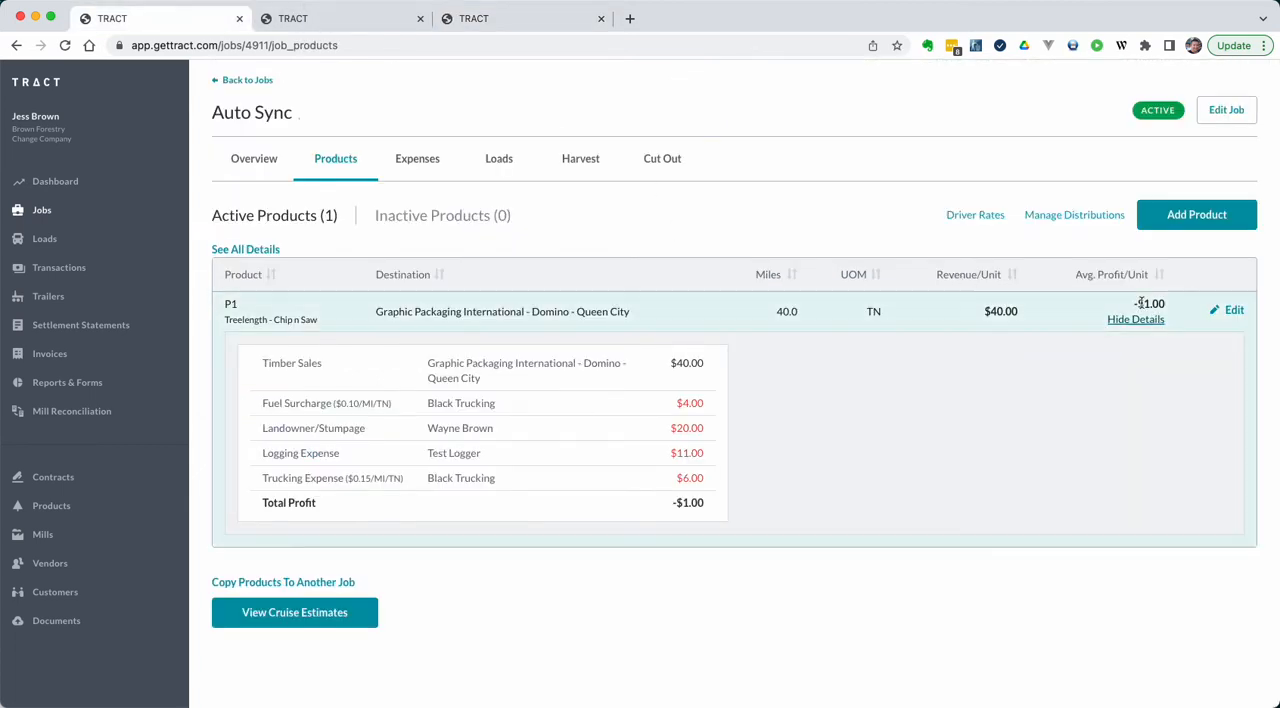
click(1232, 311)
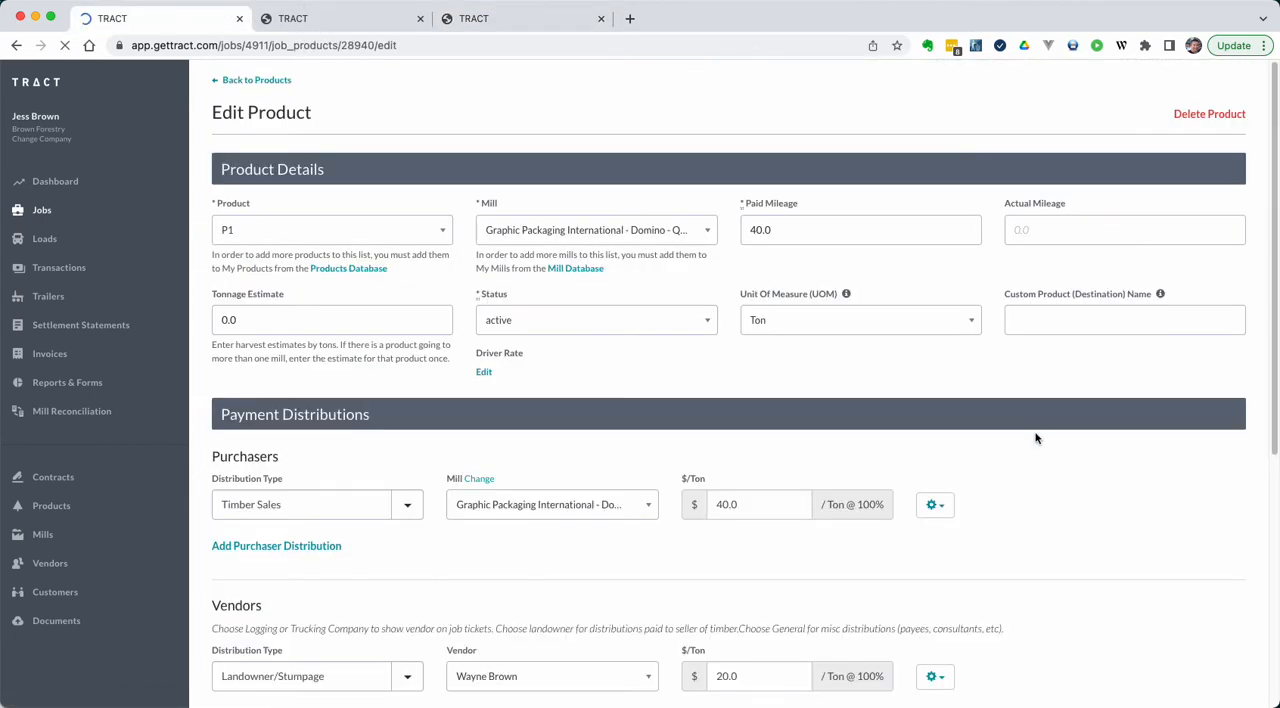
scroll(1035, 438, down, 2)
scroll(1035, 438, down, 5)
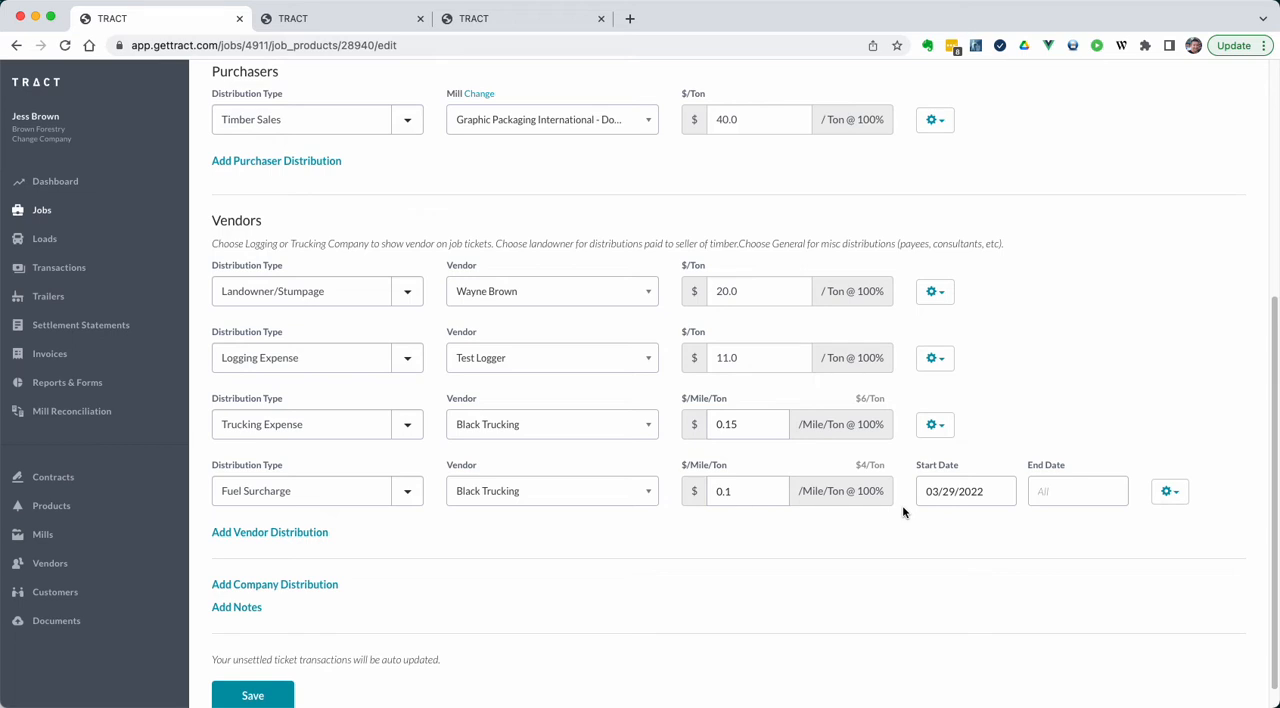
scroll(903, 512, up, 2)
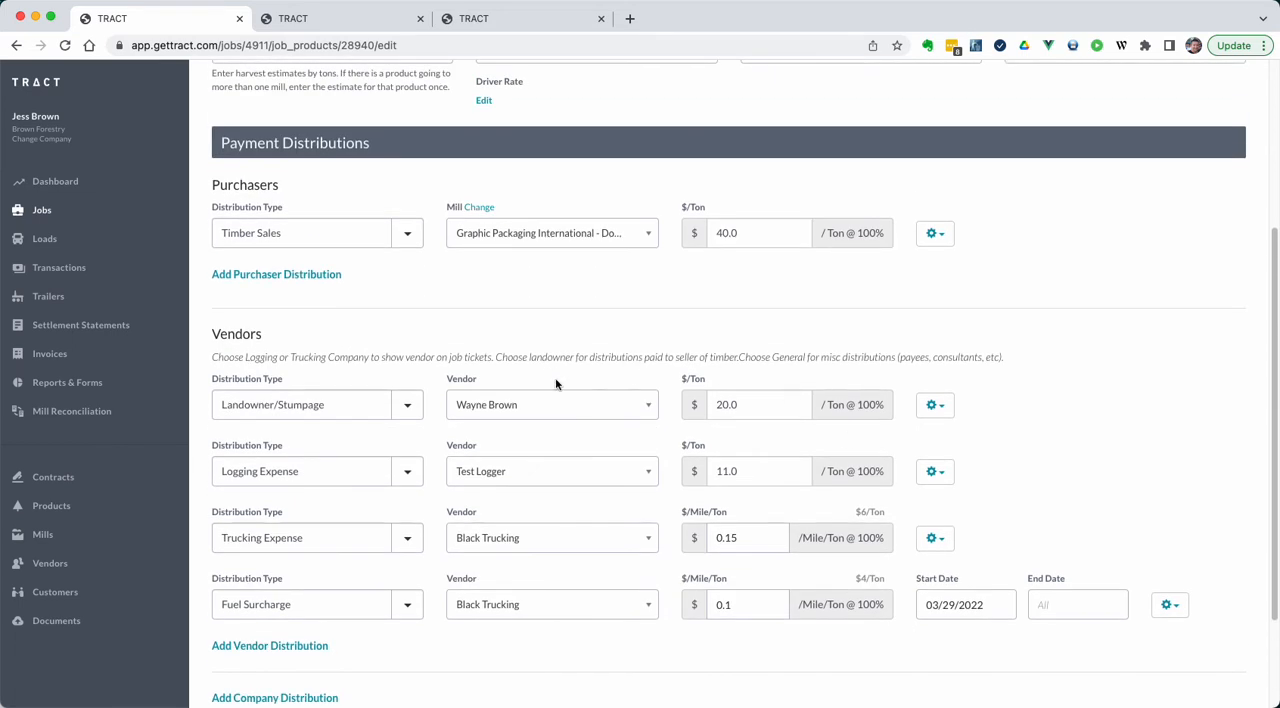
click(323, 277)
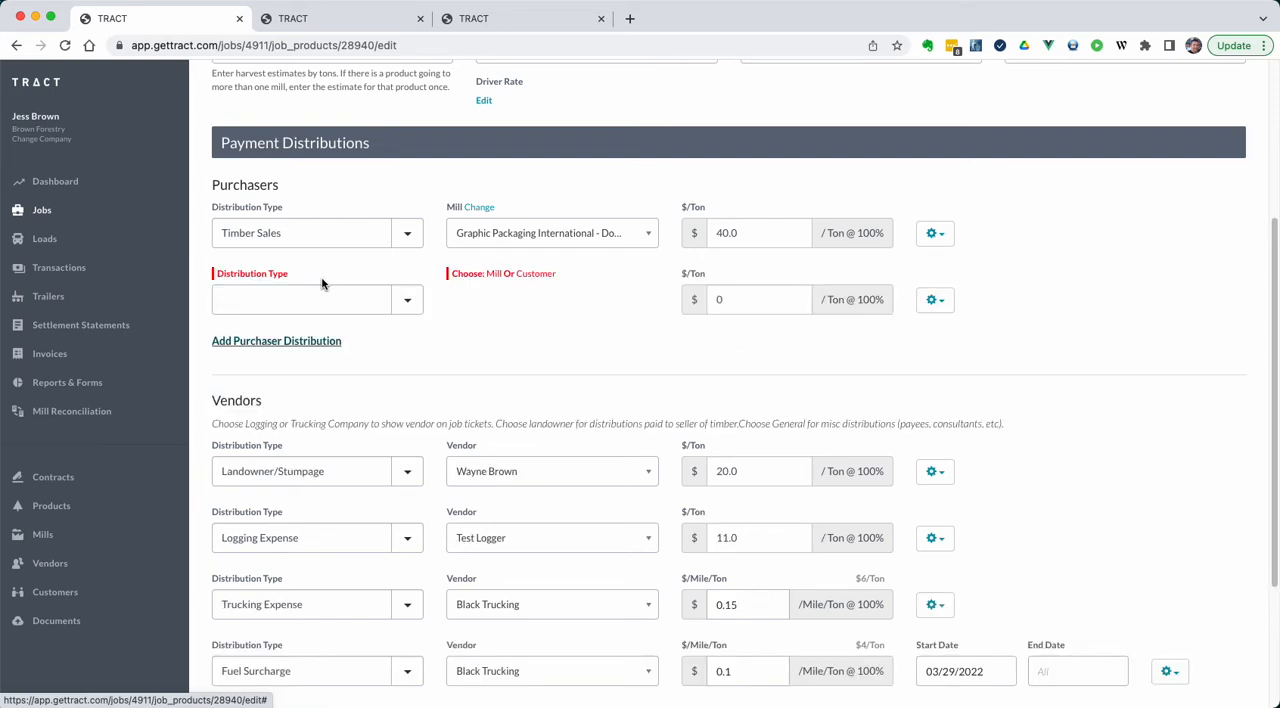
click(324, 303)
click(352, 367)
click(492, 274)
click(497, 302)
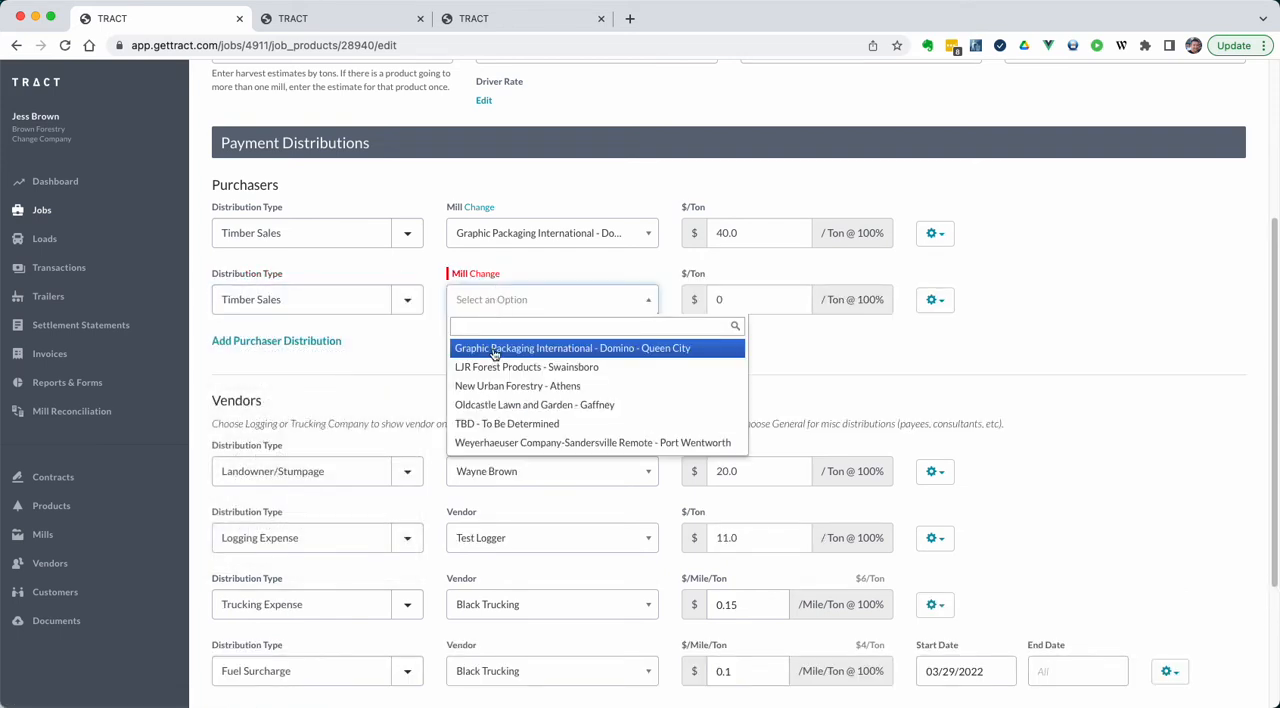
click(495, 349)
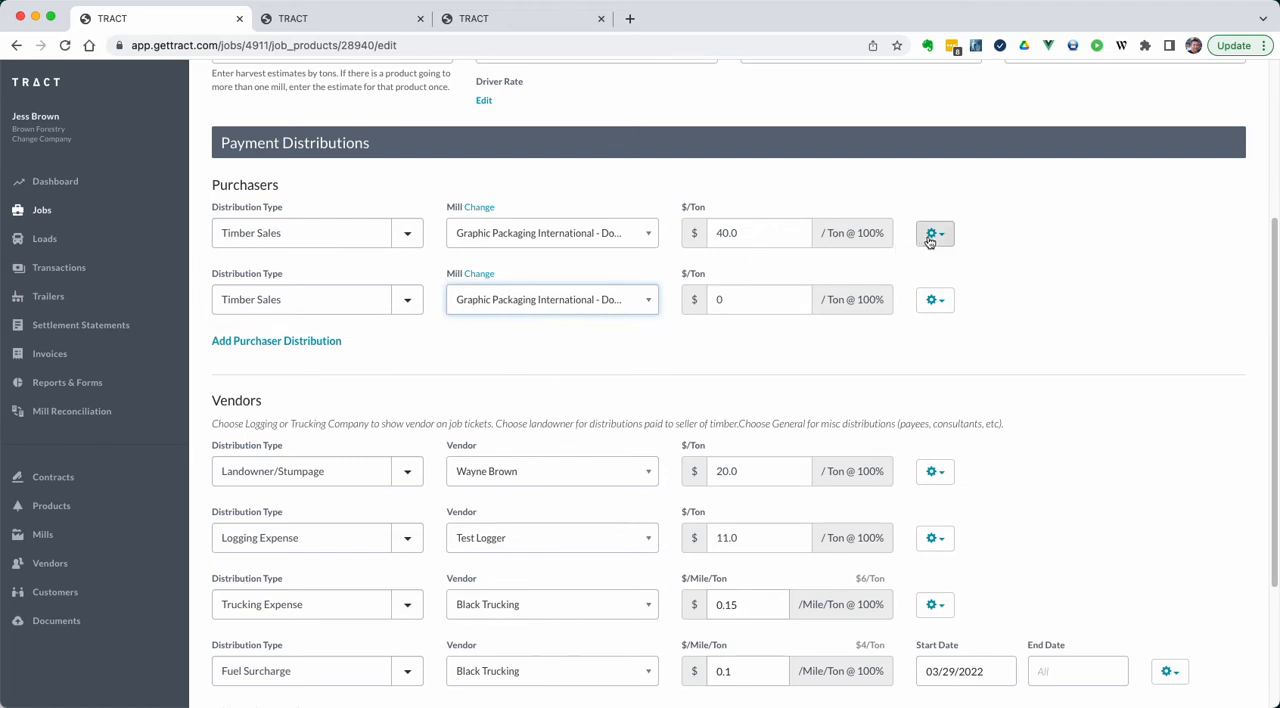
Step: Add start and end date fields to both Timber Sales distributions, keeping 04/01/2022 as the first one's end date
click(930, 237)
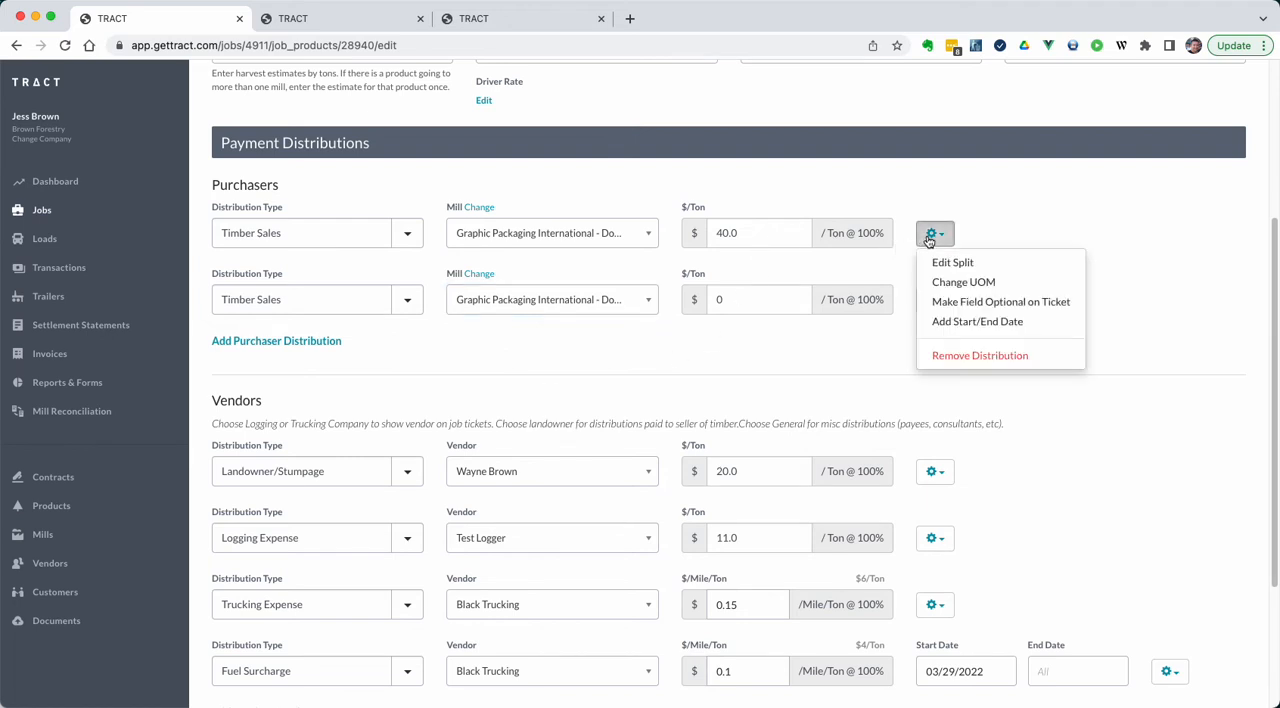
click(952, 321)
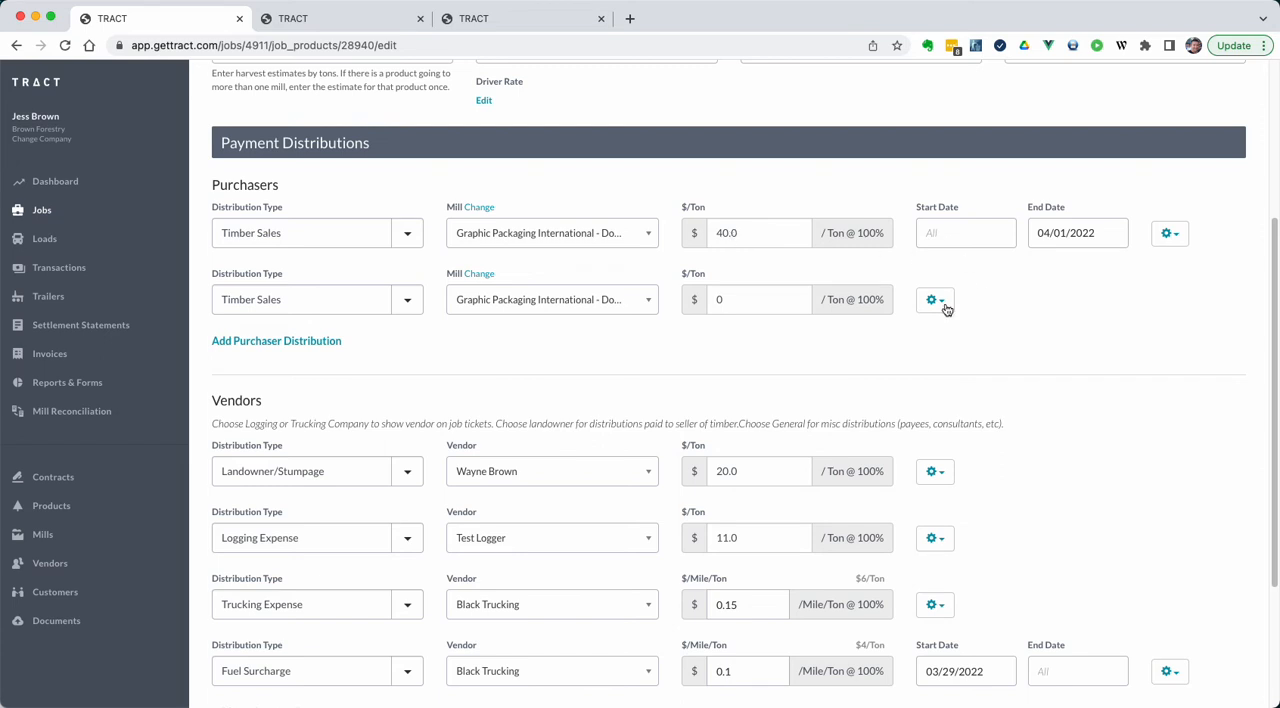
click(932, 311)
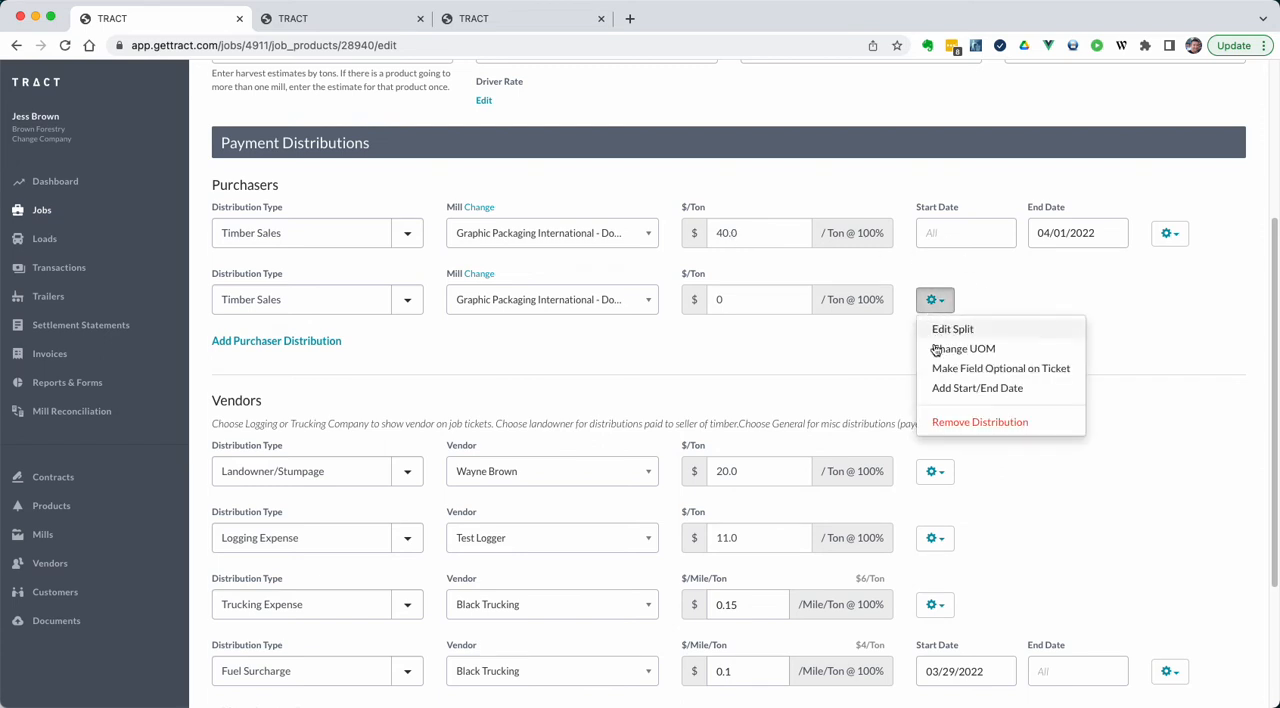
click(945, 388)
Step: Set the second Timber Sales distribution's start date to 04/02/2022 and clear its end date
click(966, 299)
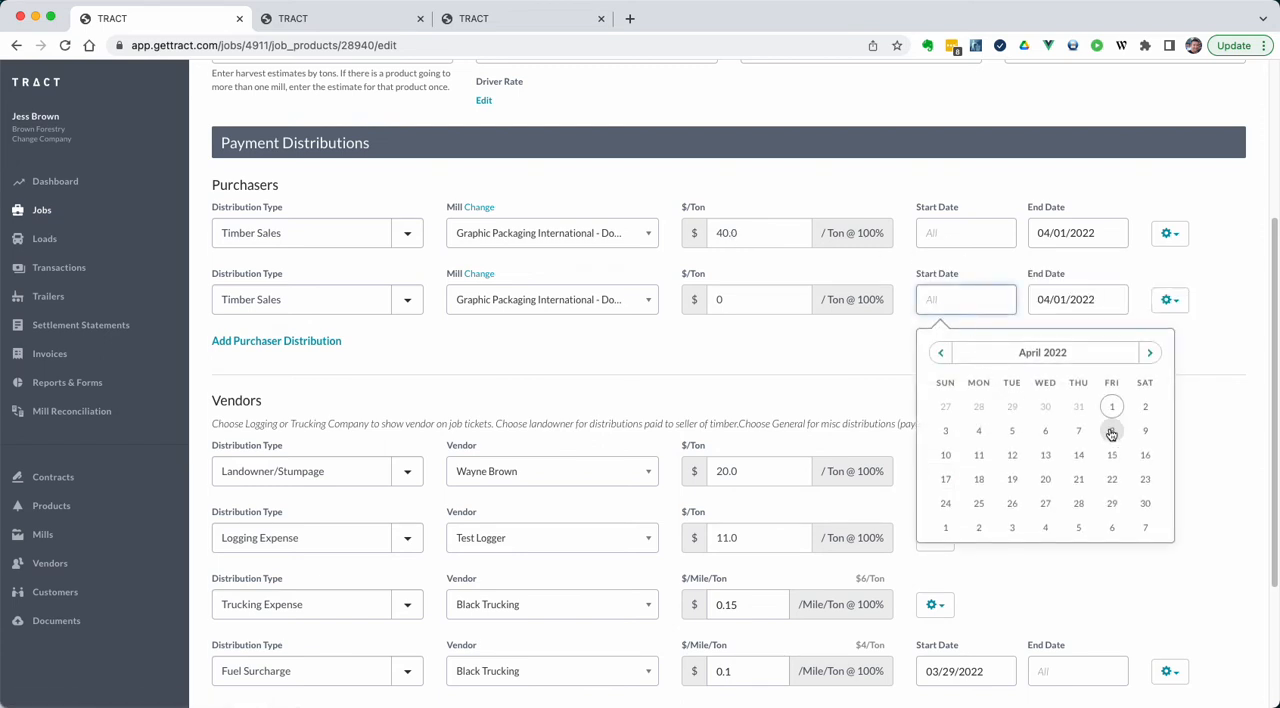
click(1145, 406)
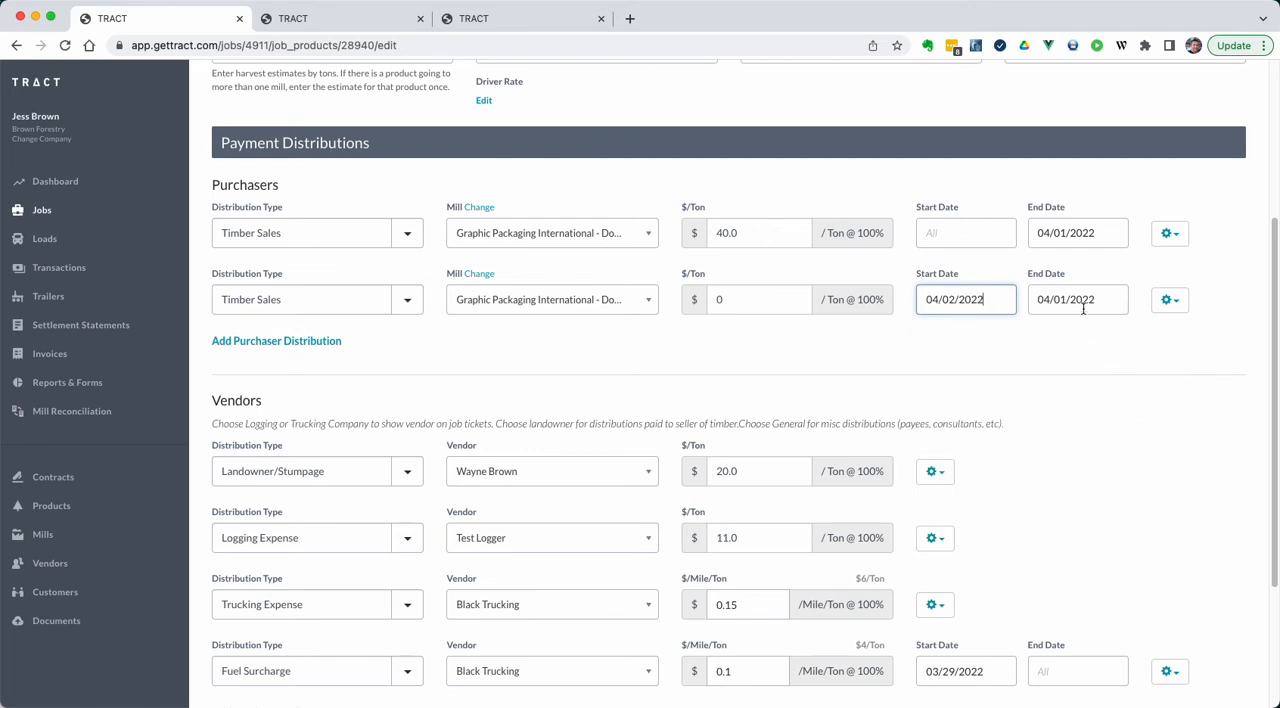
click(1092, 299)
key(BackSpace)
key(BackSpace)
key(BackSpace)
key(BackSpace)
key(BackSpace)
key(BackSpace)
key(BackSpace)
key(BackSpace)
key(BackSpace)
key(BackSpace)
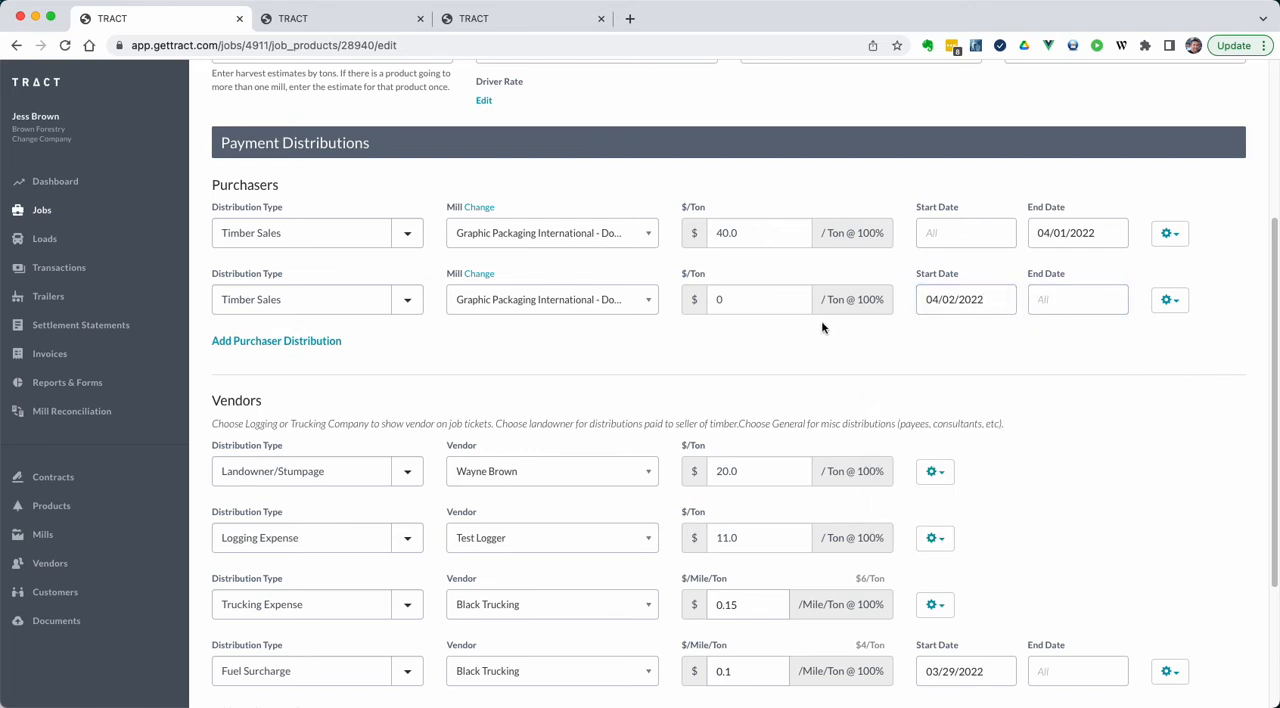
Step: Set the second Timber Sales distribution's rate to $42 per ton and save the product
click(746, 300)
text(42)
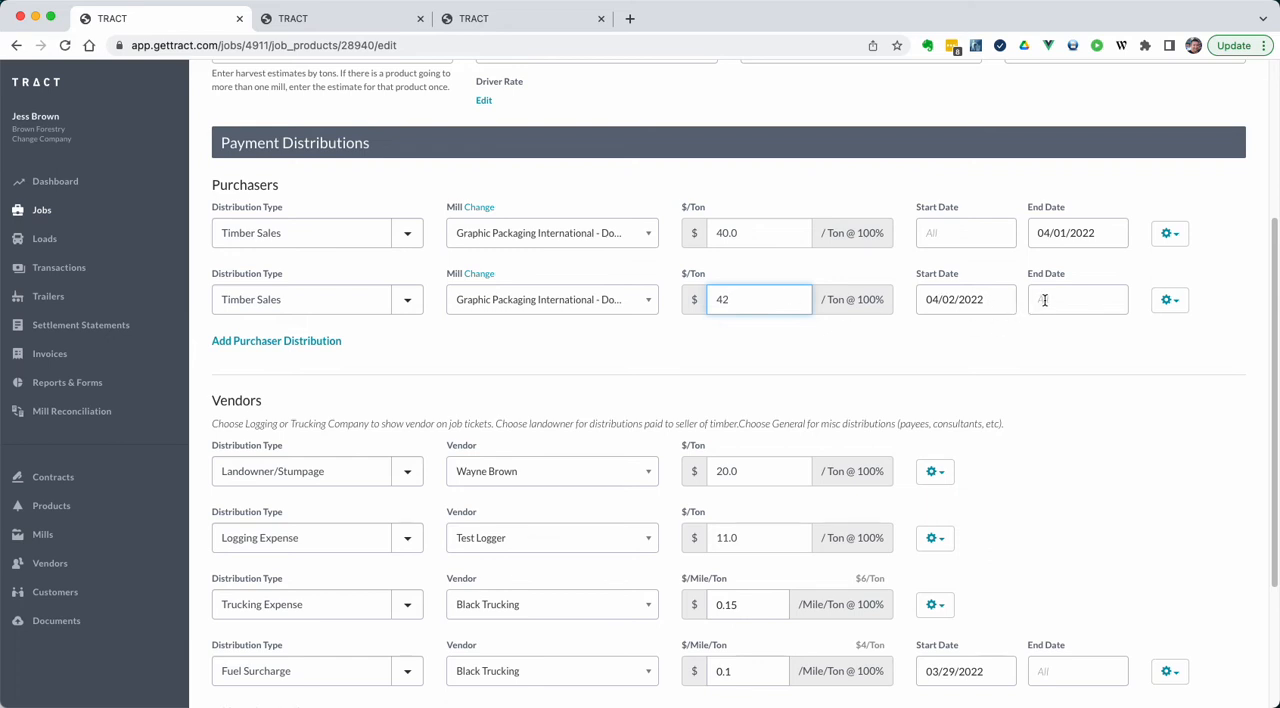
scroll(974, 314, down, 4)
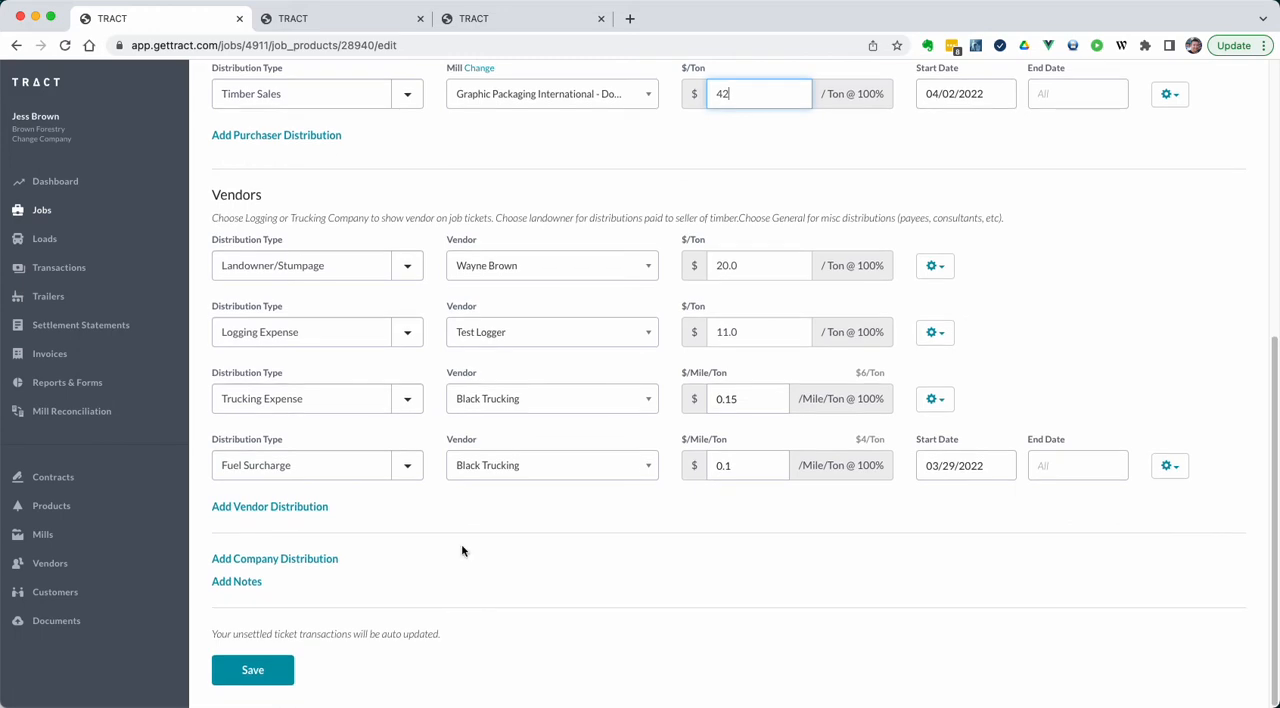
click(270, 684)
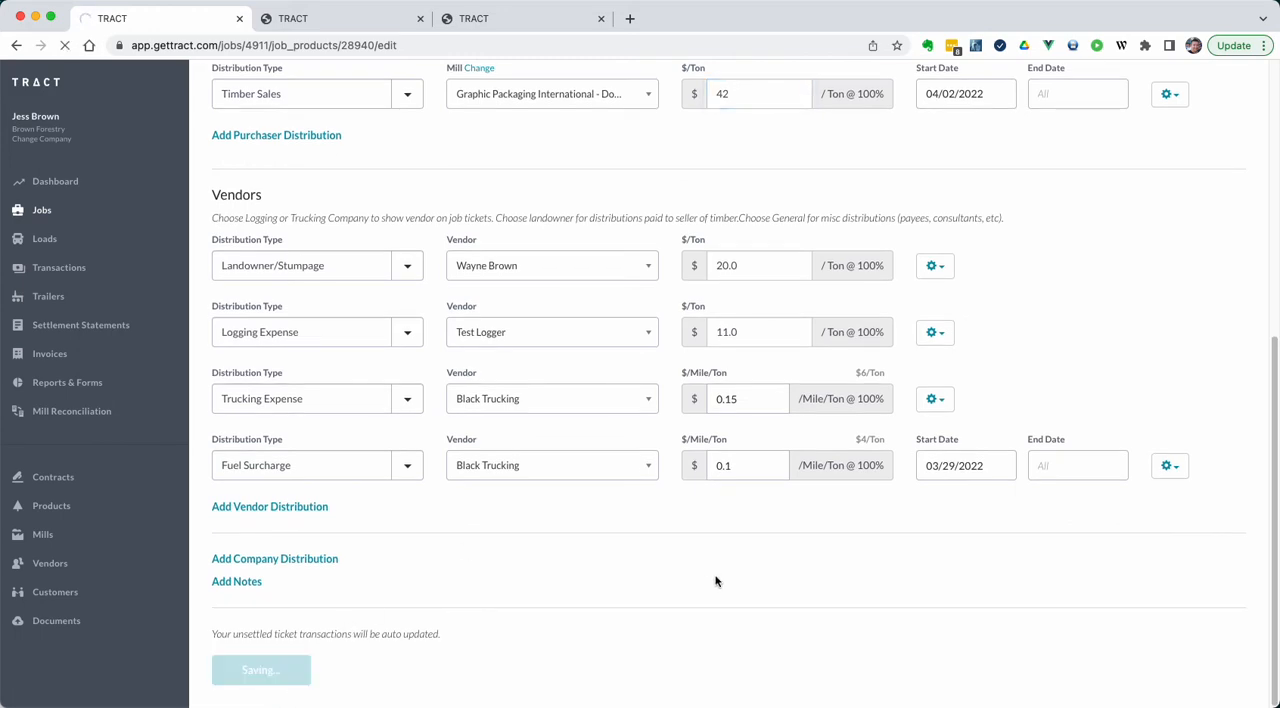
Step: Reload the first load ticket and check its delivery date and per-unit Timber Sales rate
click(349, 22)
scroll(470, 285, up, 3)
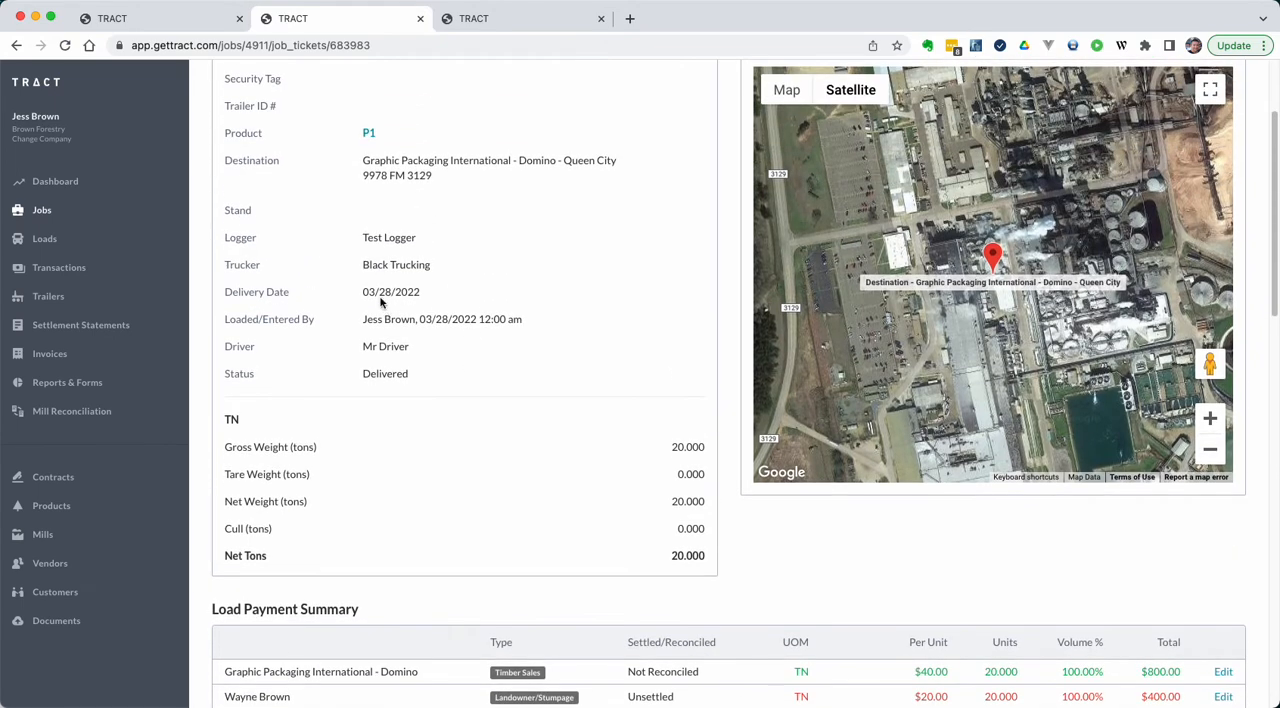
scroll(391, 298, down, 5)
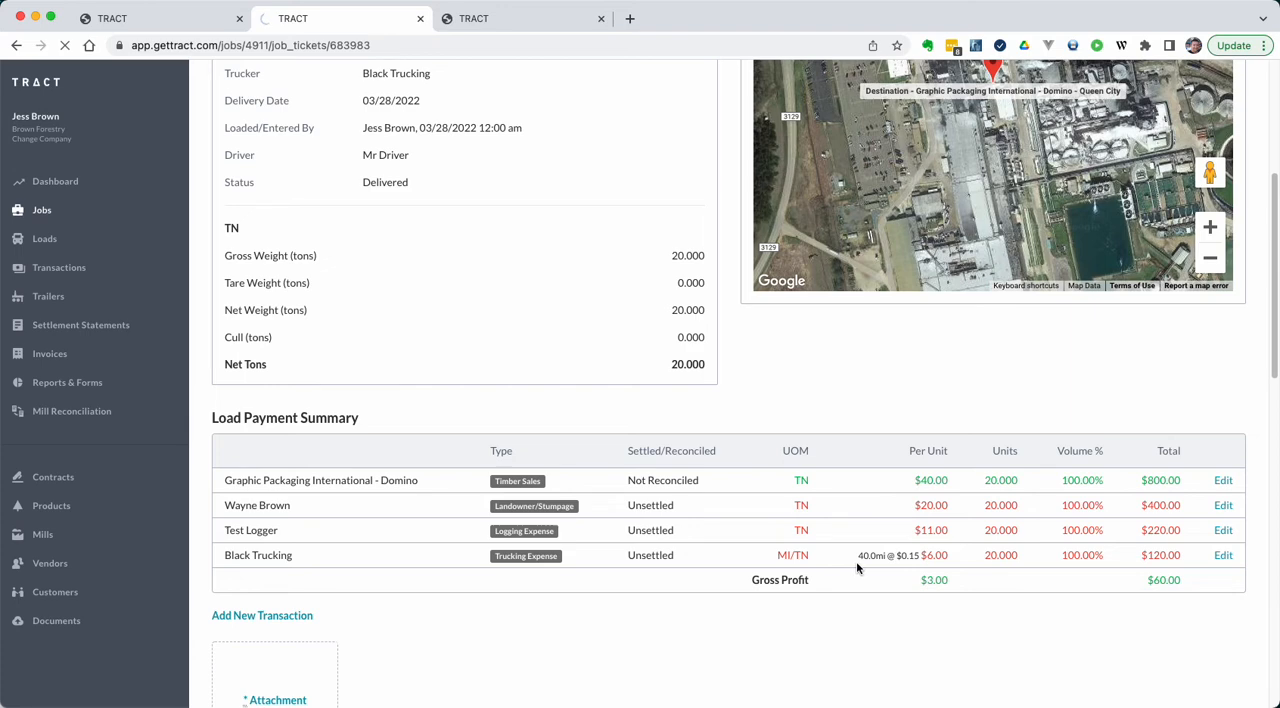
double_click(926, 484)
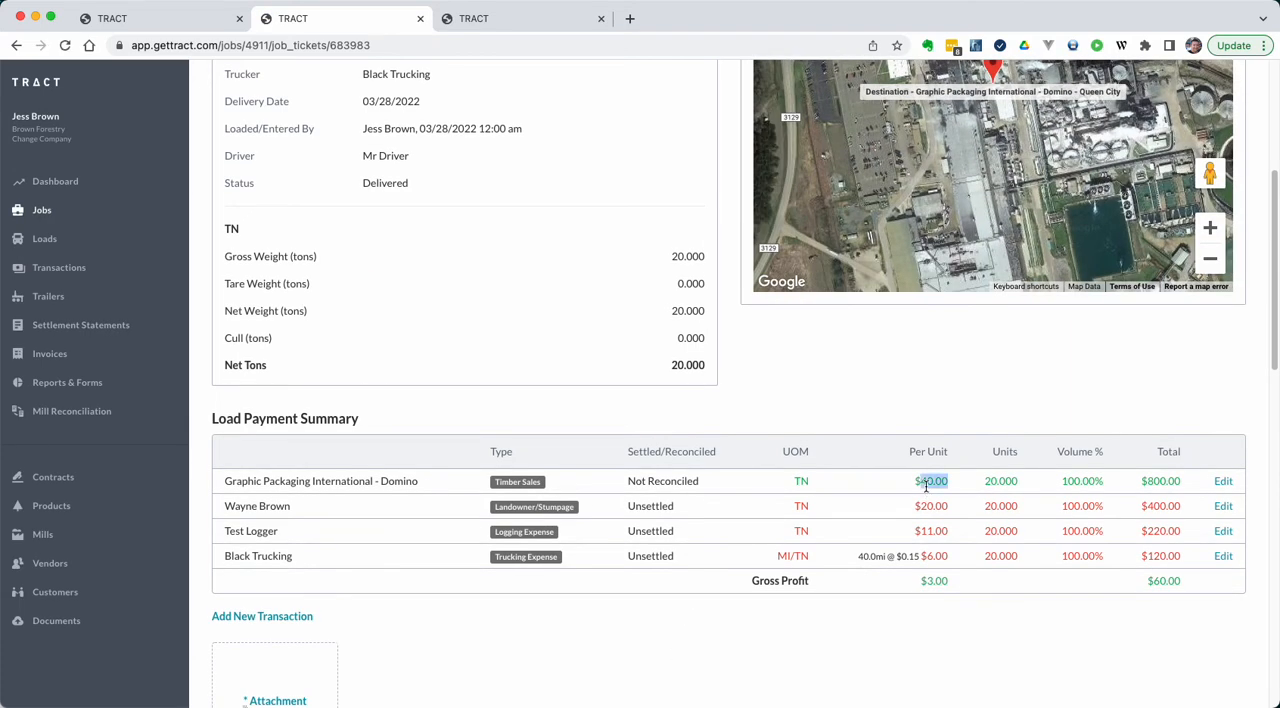
Step: Reload the second load ticket and check its per-unit Timber Sales rate in the payment summary
click(520, 18)
scroll(536, 335, up, 5)
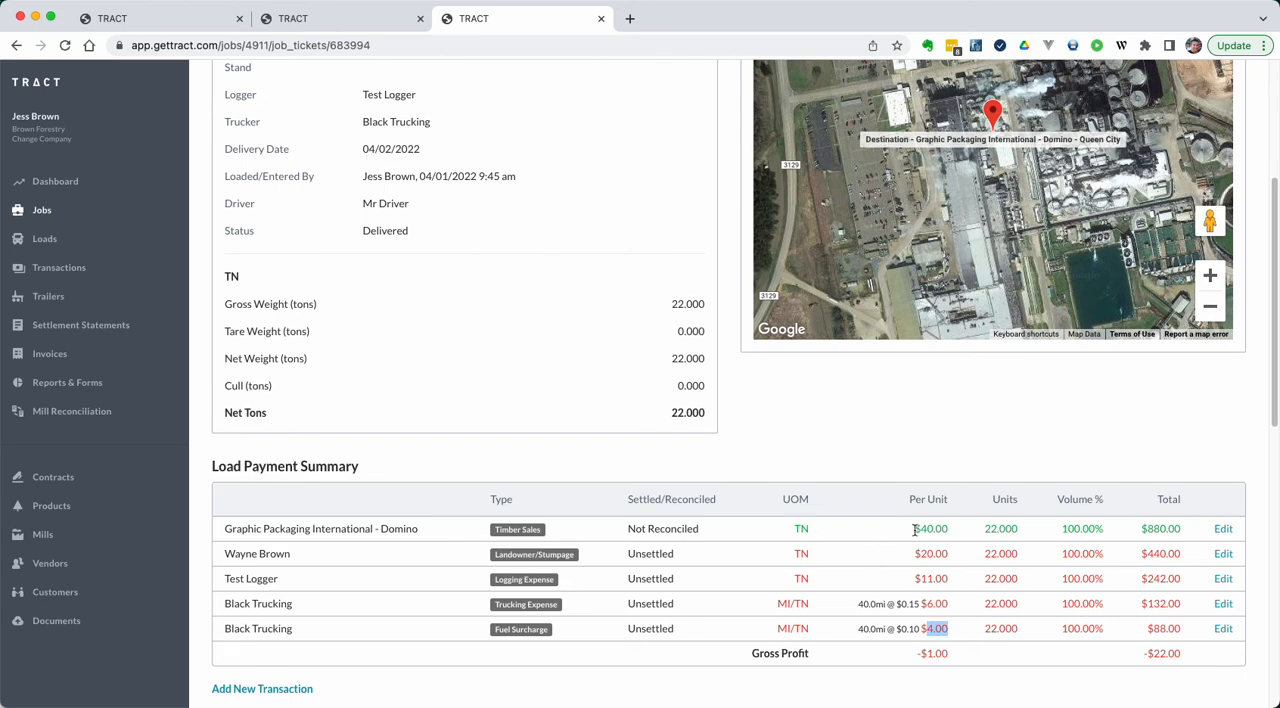
key(super+r)
double_click(923, 529)
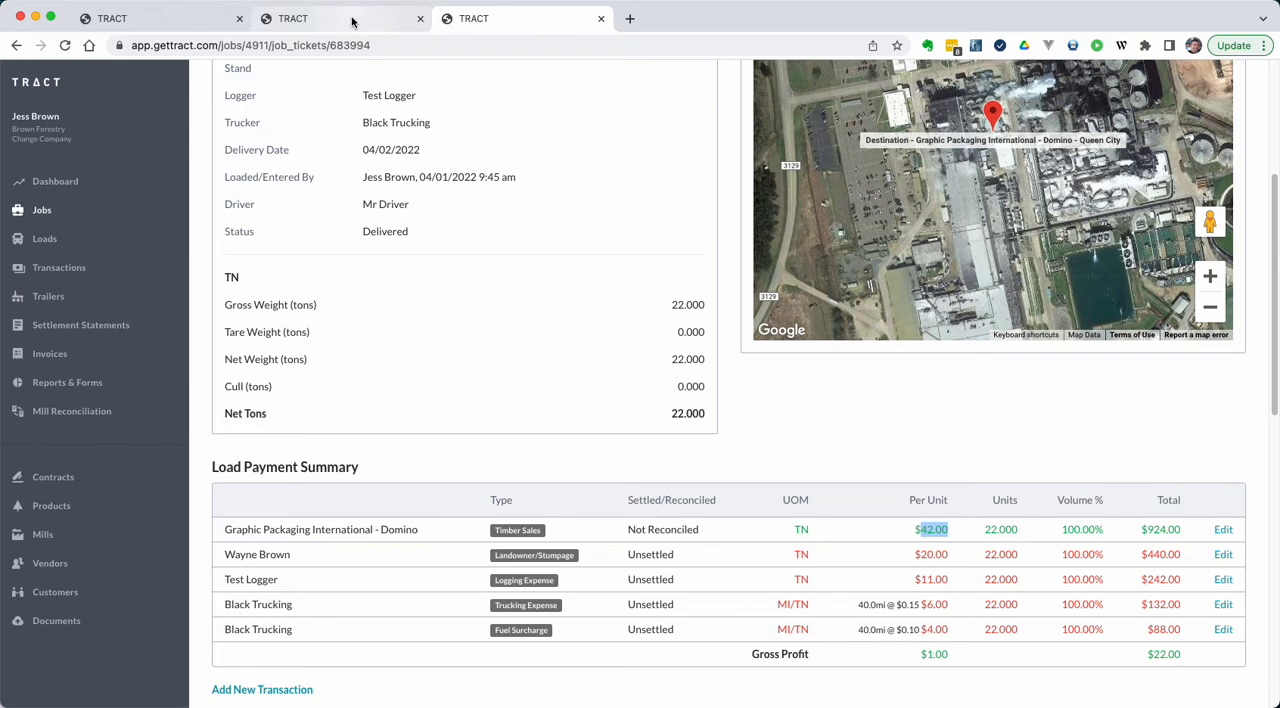
Step: Return from the second ticket to the Auto Sync job's loads and list the delivered ones
scroll(440, 312, up, 5)
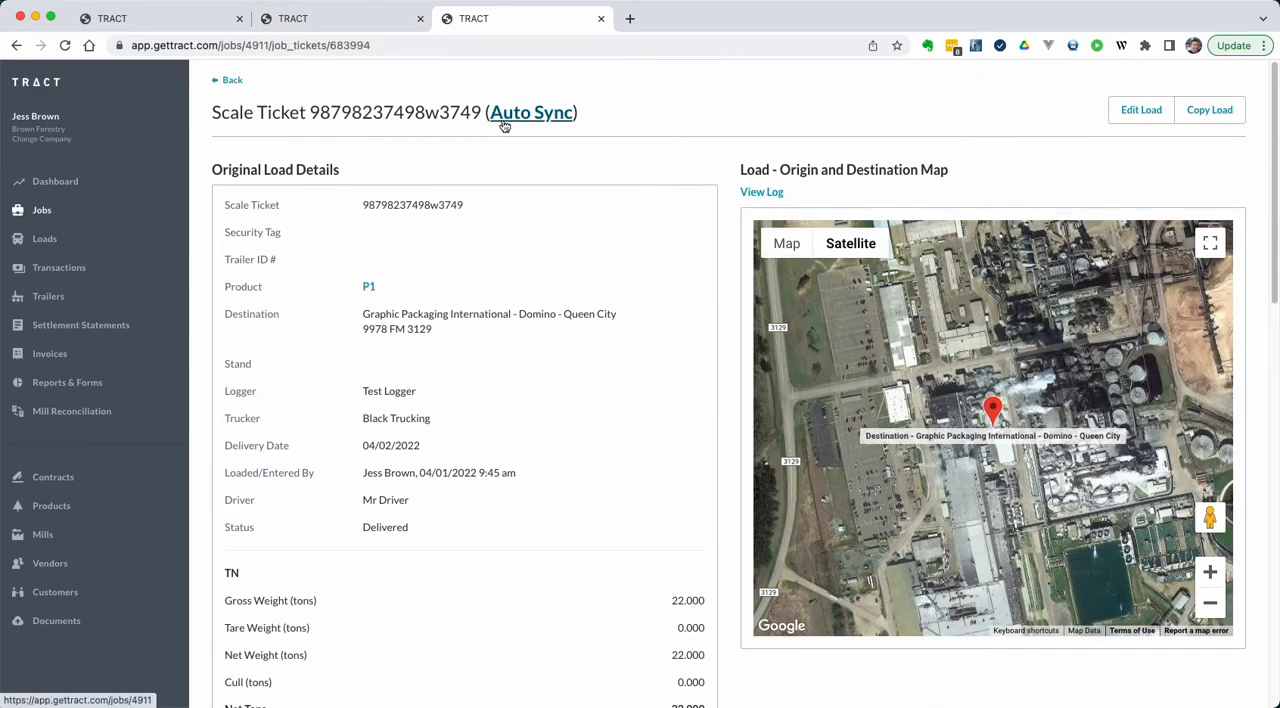
click(230, 80)
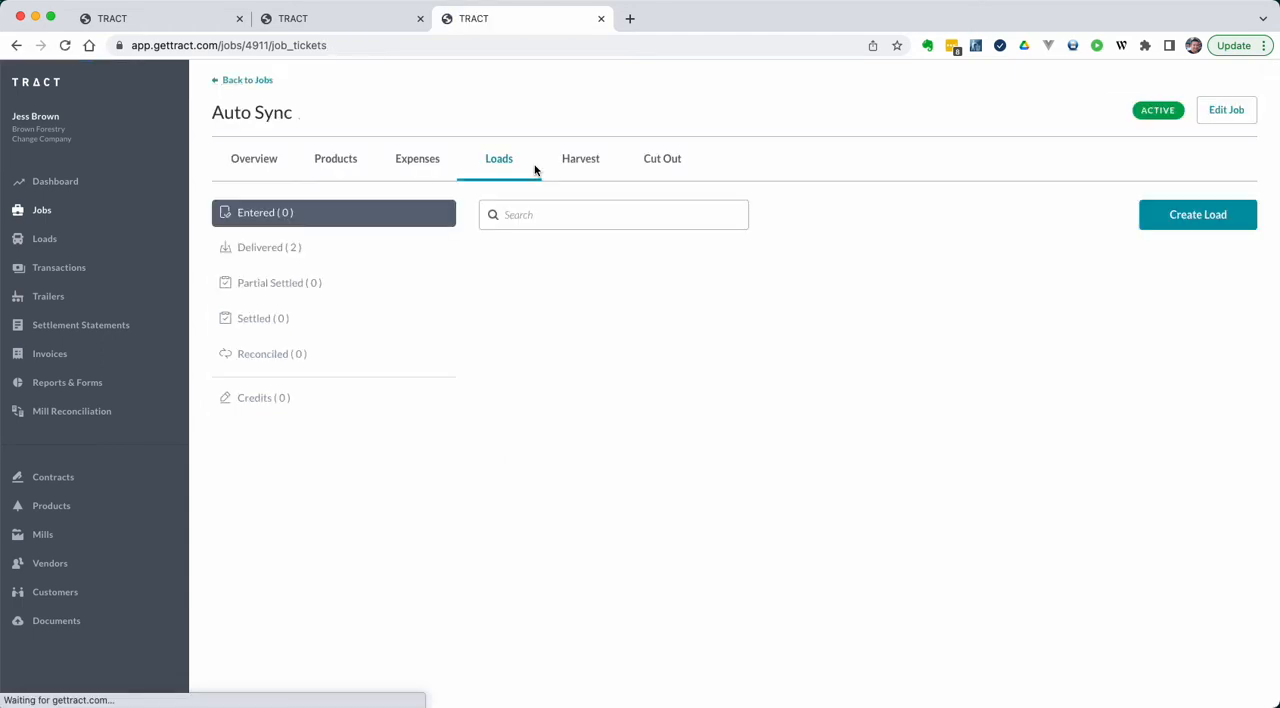
click(501, 166)
click(306, 250)
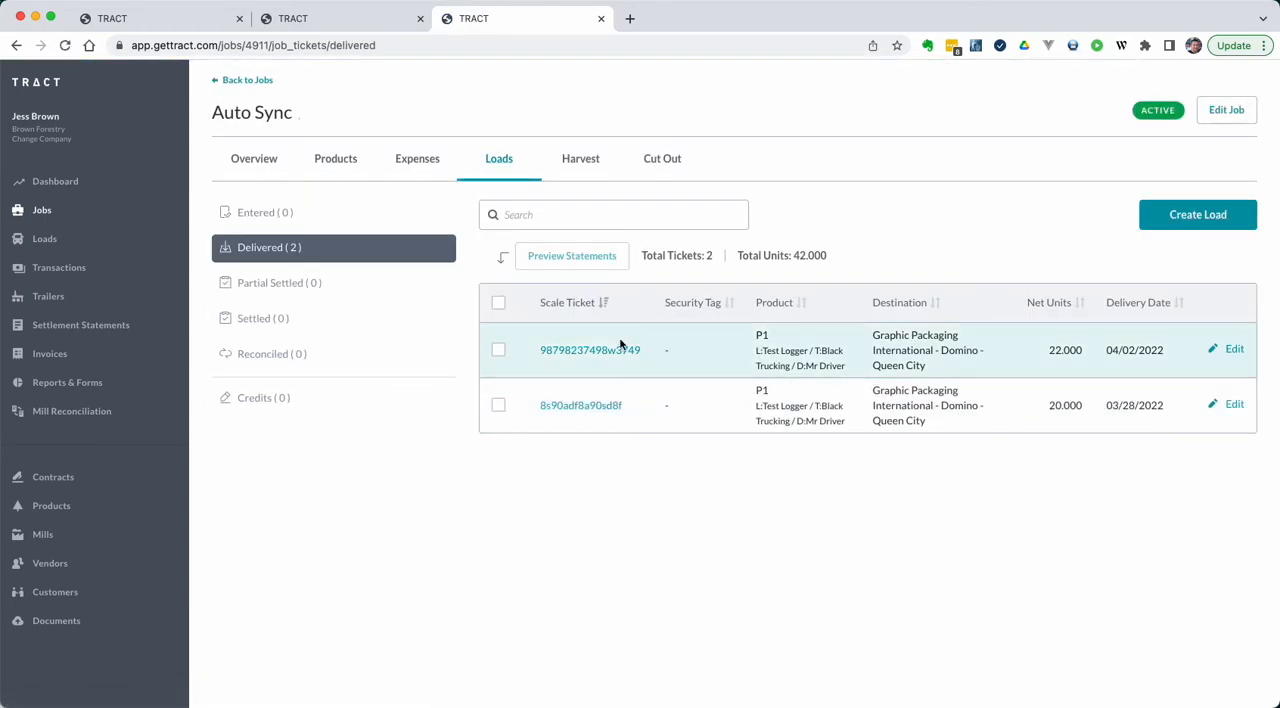
Step: Create a settlement statement dated 04/01/2022 for Test Logger from both delivered load tickets
click(498, 352)
click(498, 405)
click(557, 260)
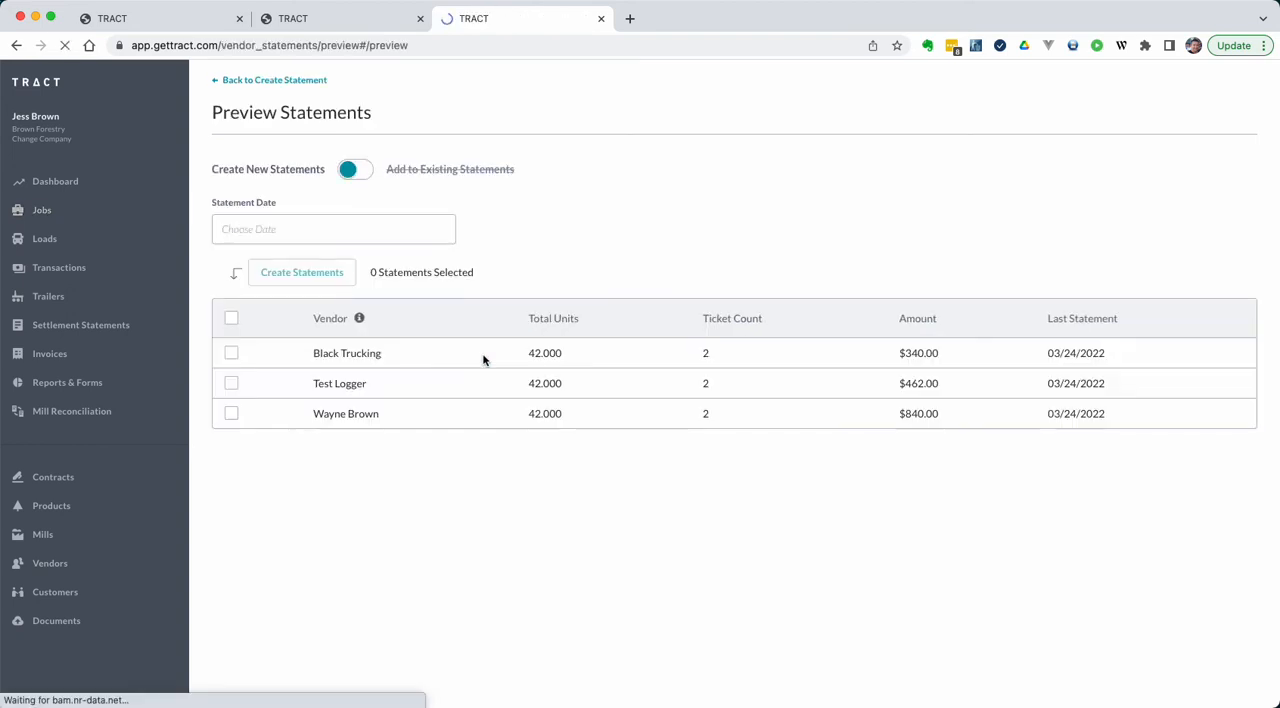
click(231, 384)
click(303, 278)
click(408, 338)
click(296, 280)
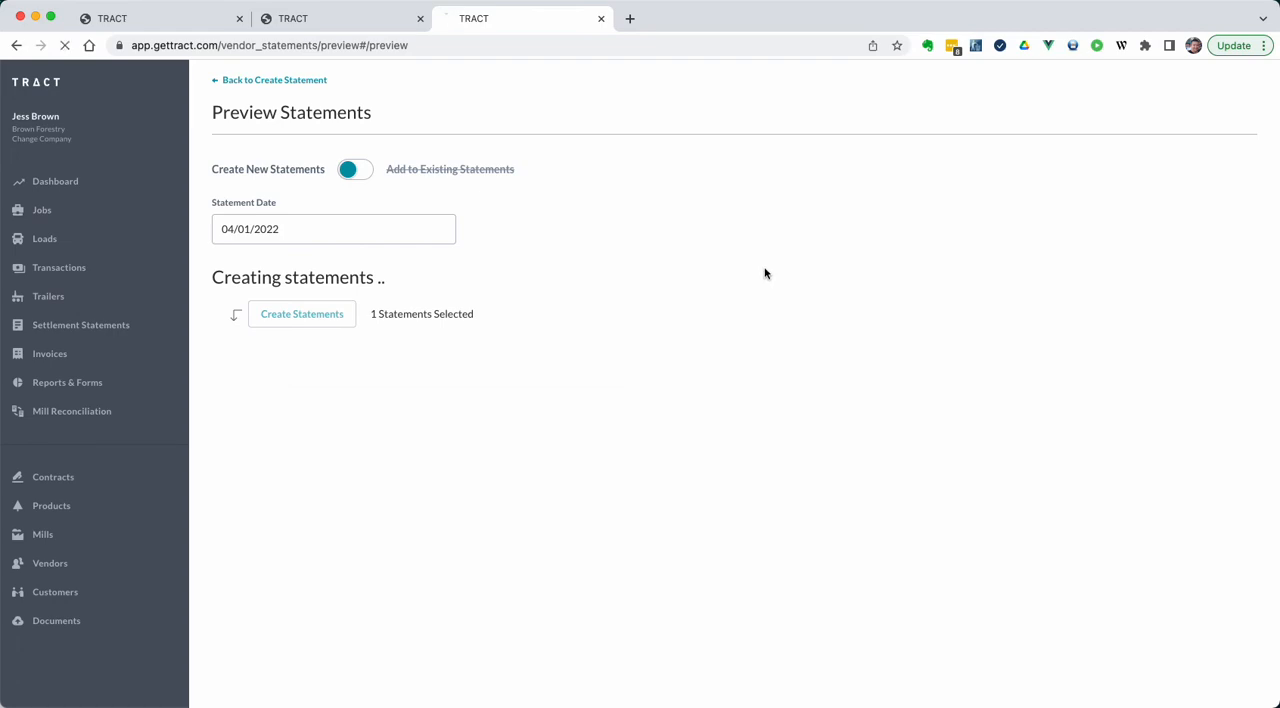
Step: Reload the first load ticket and check its Logging Expense settlement status in the payment summary
click(348, 20)
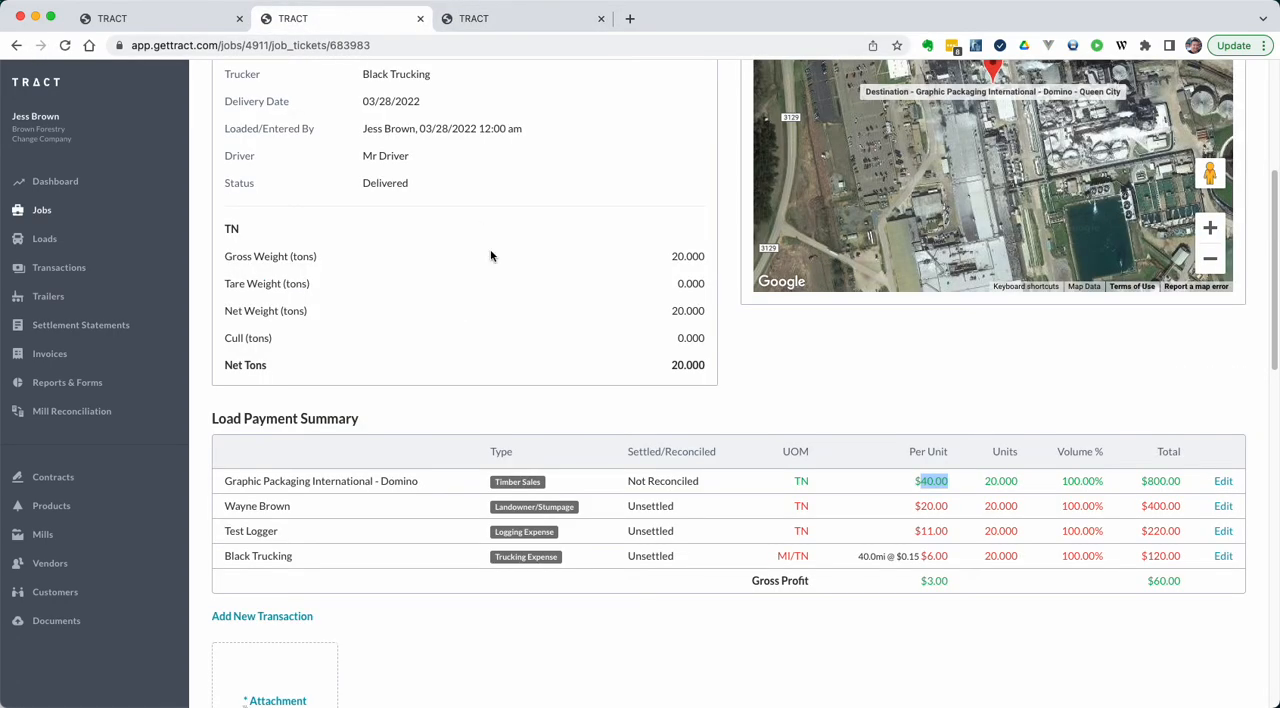
scroll(493, 260, up, 3)
scroll(493, 260, down, 2)
scroll(492, 260, down, 3)
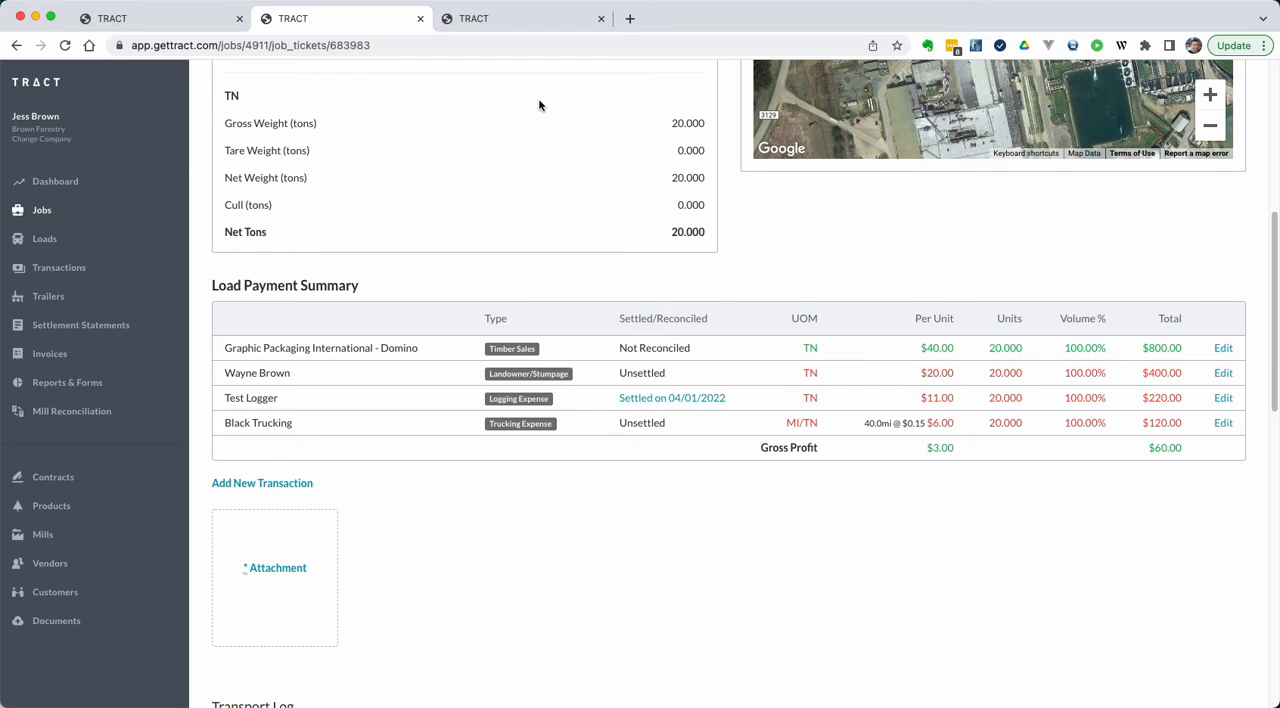
Step: Edit the Test Logger statement and remove the 22-ton load transaction delivered 04/02/2022
click(527, 20)
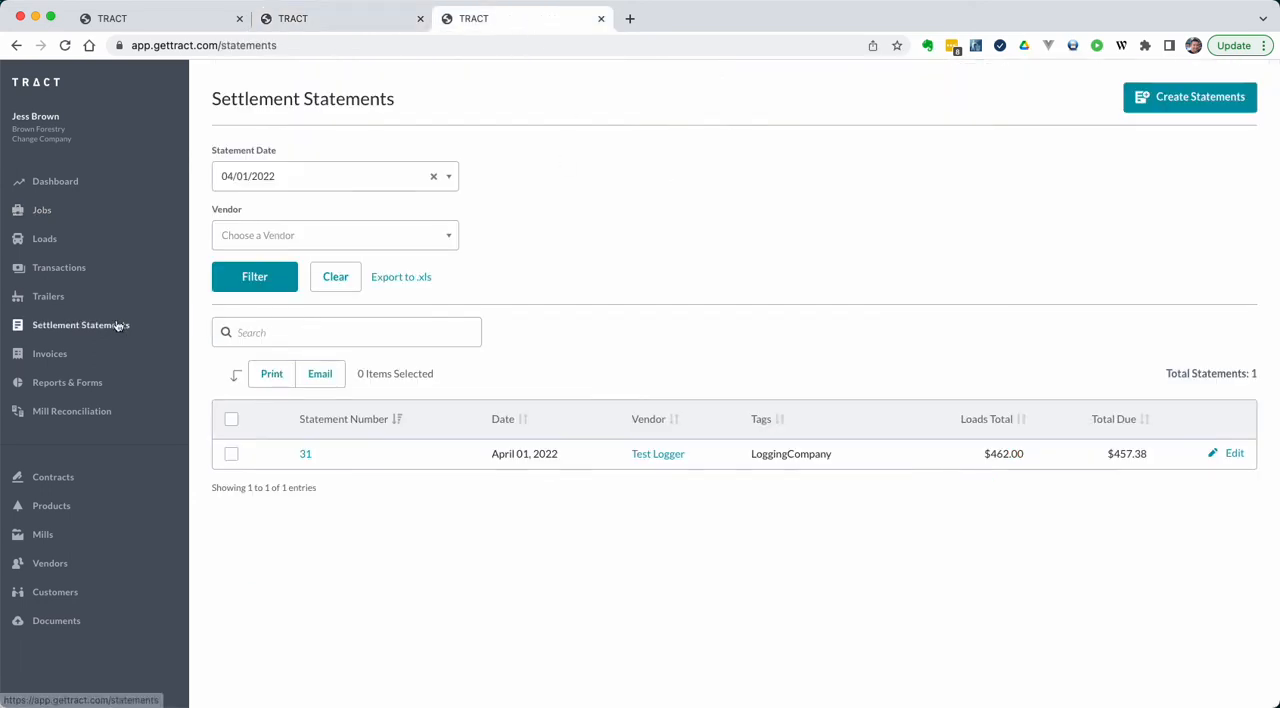
click(1231, 454)
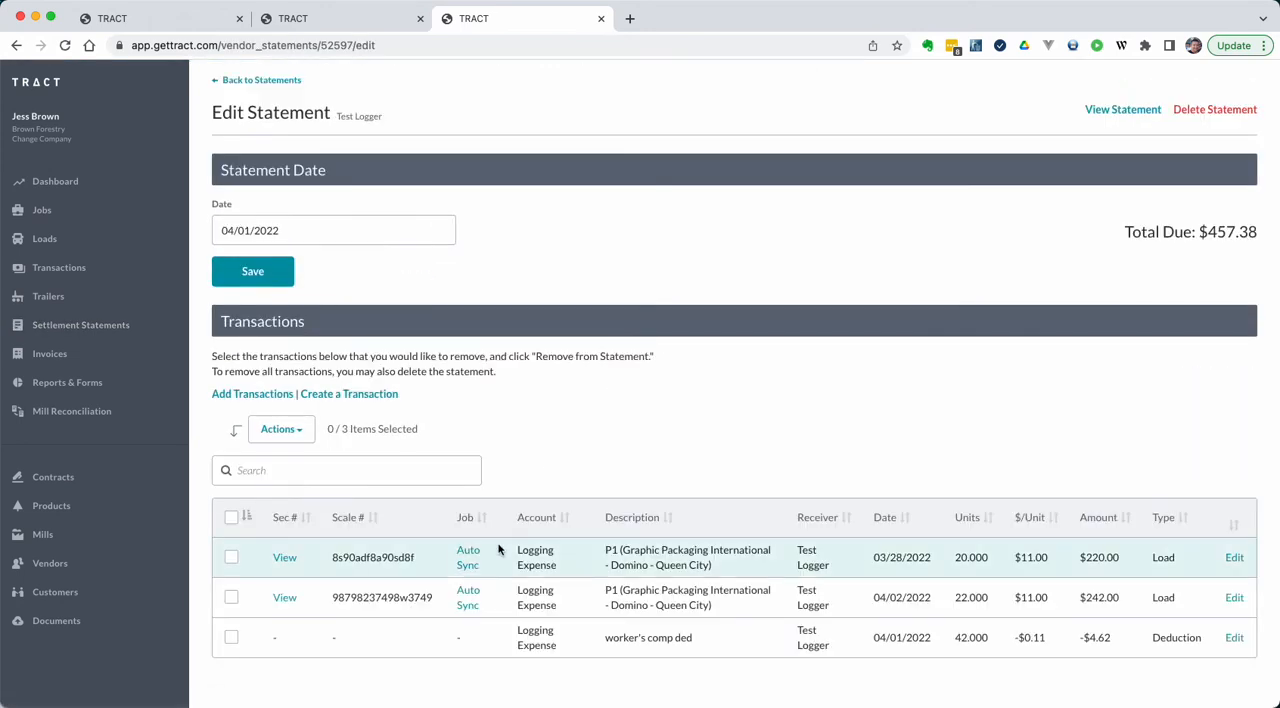
click(231, 598)
click(285, 433)
click(290, 459)
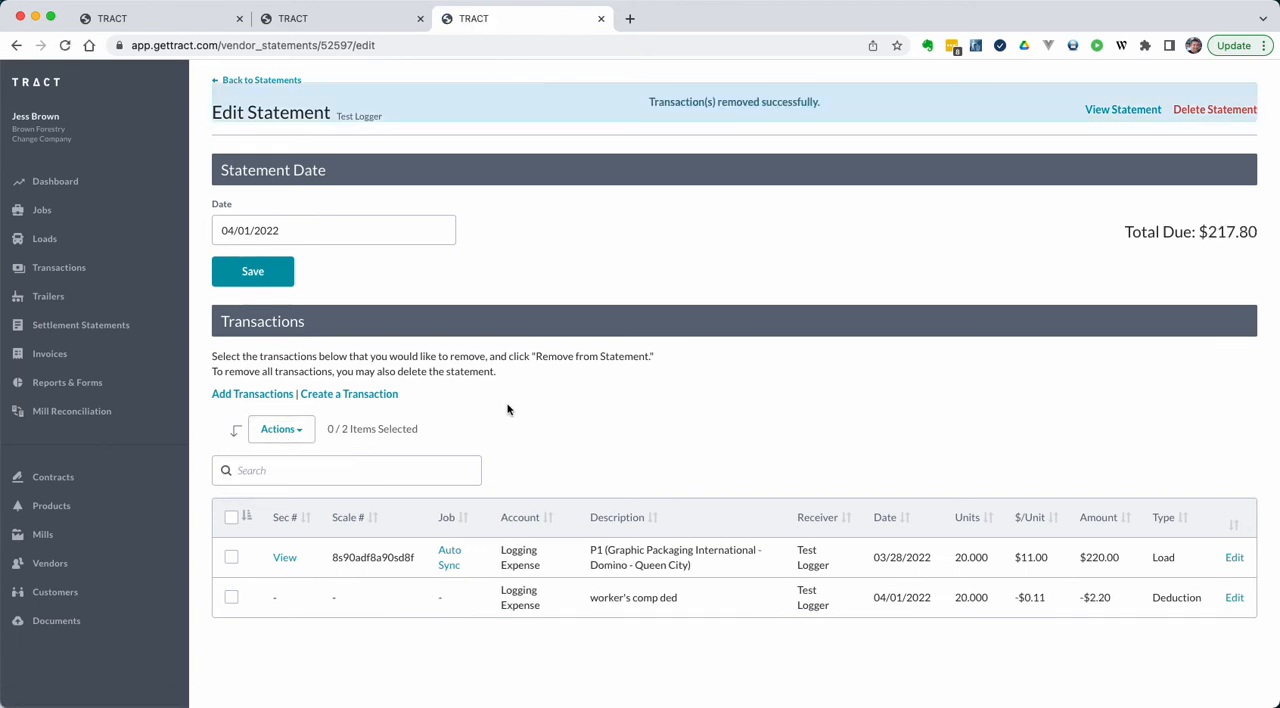
Step: Open the Auto Sync job separately from the first load ticket, close the statement, and compare the ticket number with the statement's load
click(345, 22)
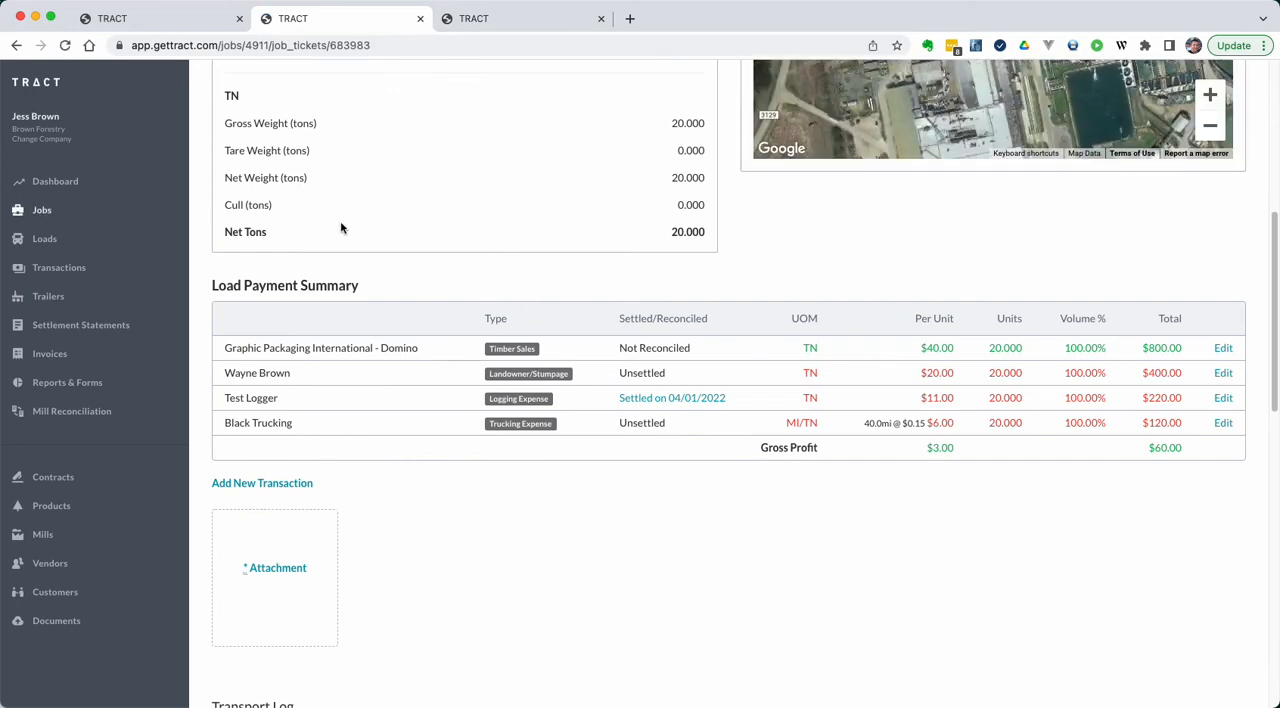
scroll(270, 193, up, 5)
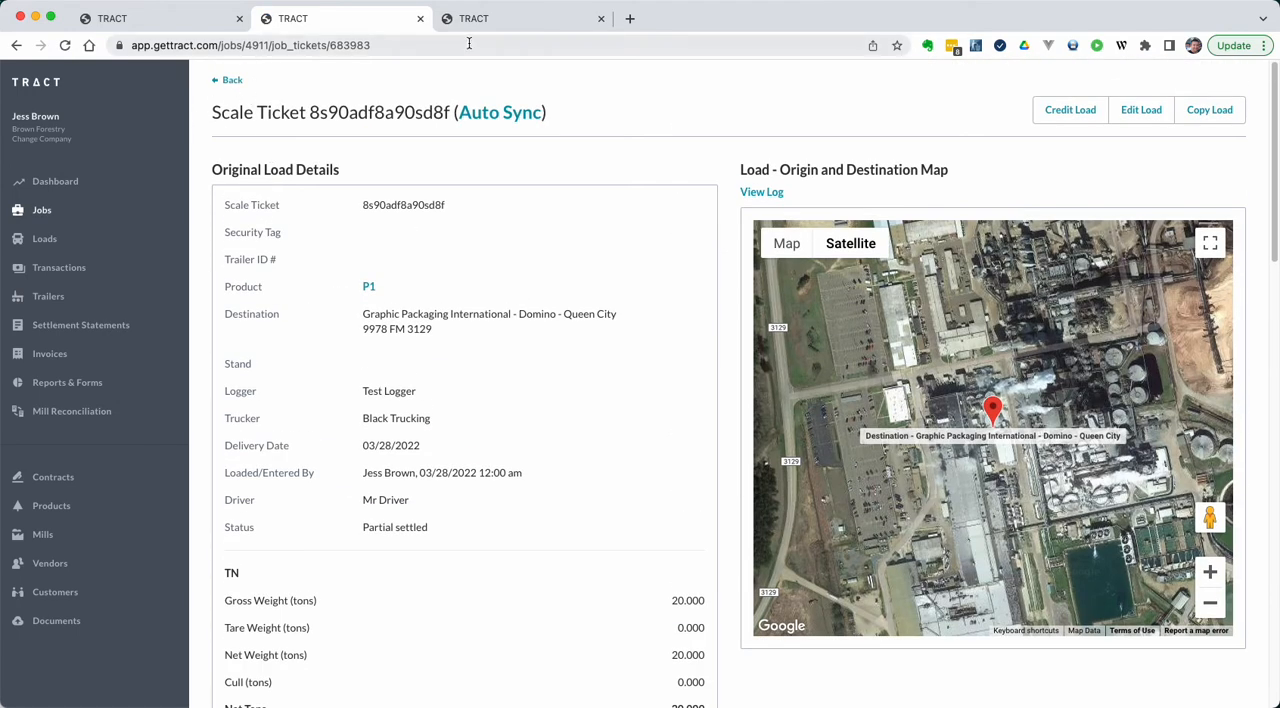
super+click(500, 112)
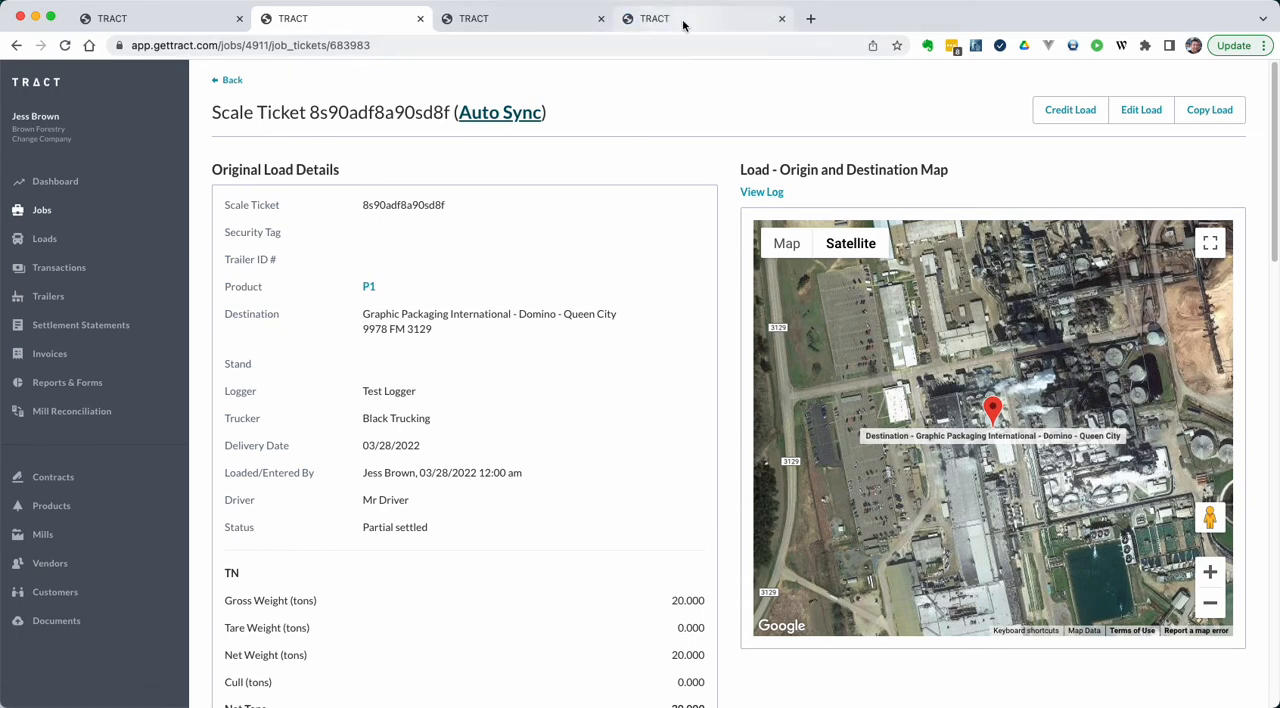
click(680, 19)
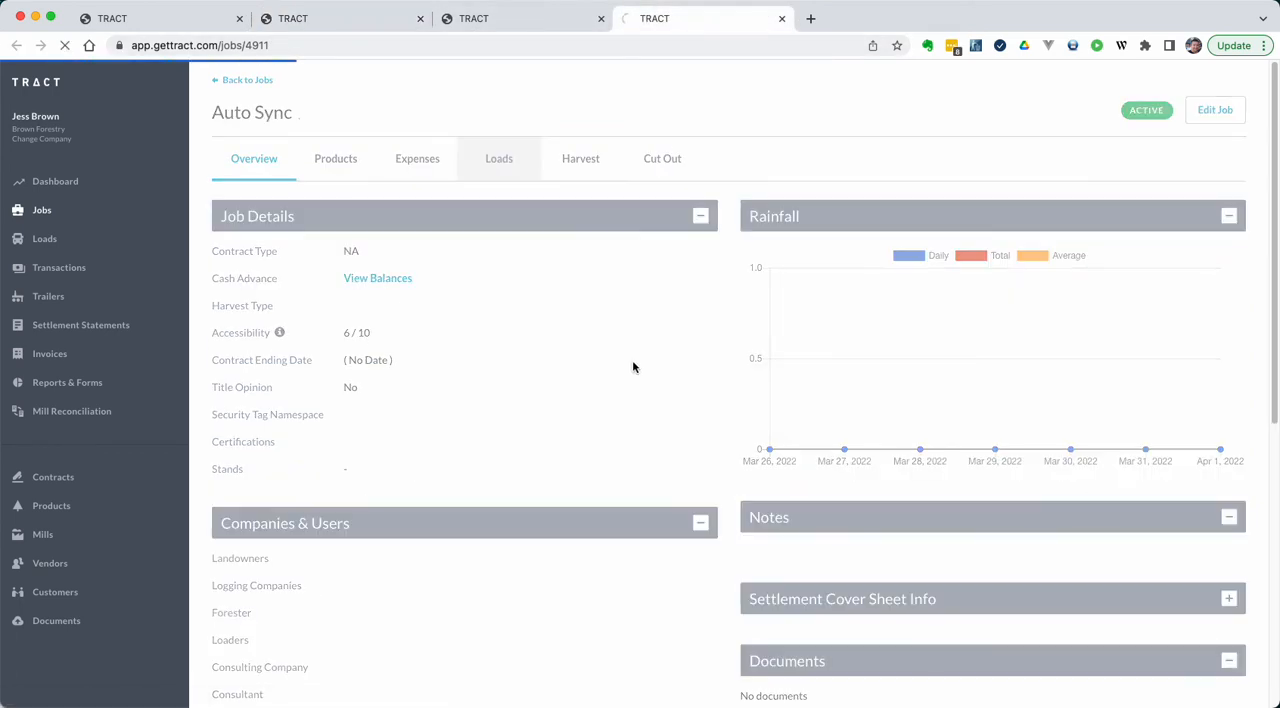
key(ctrl+shift+Tab)
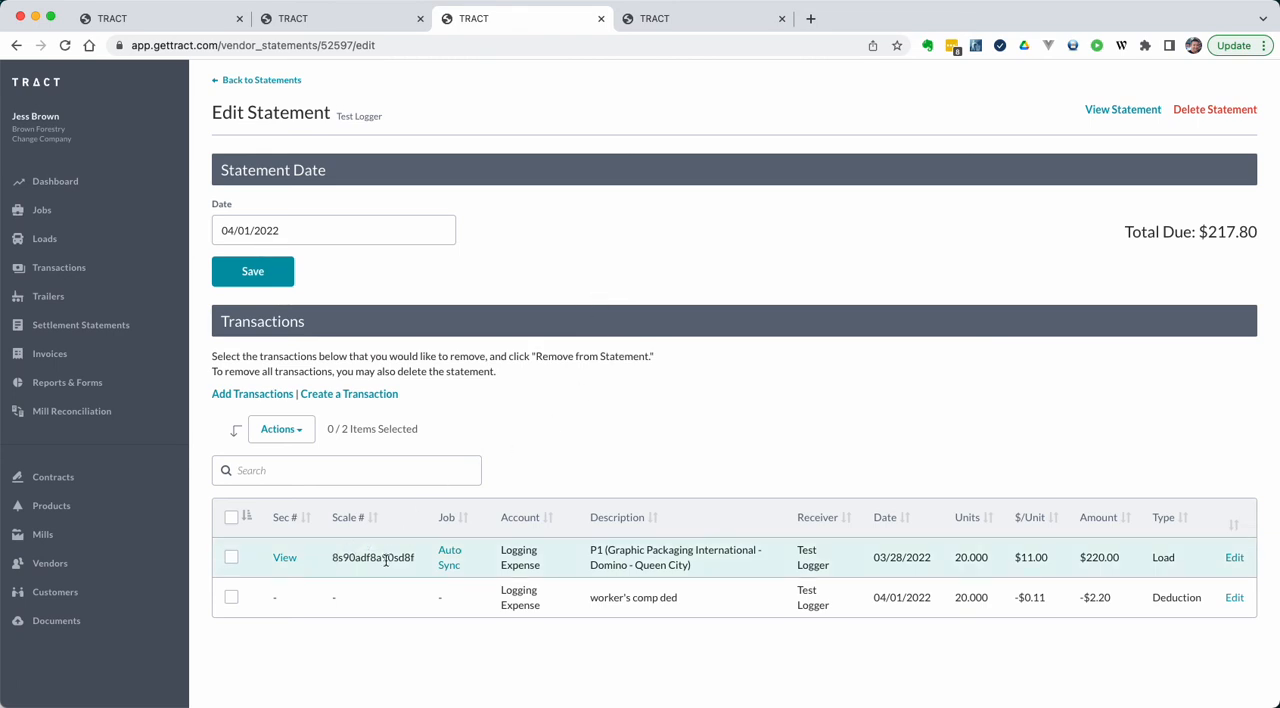
key(super+w)
key(ctrl+shift+Tab)
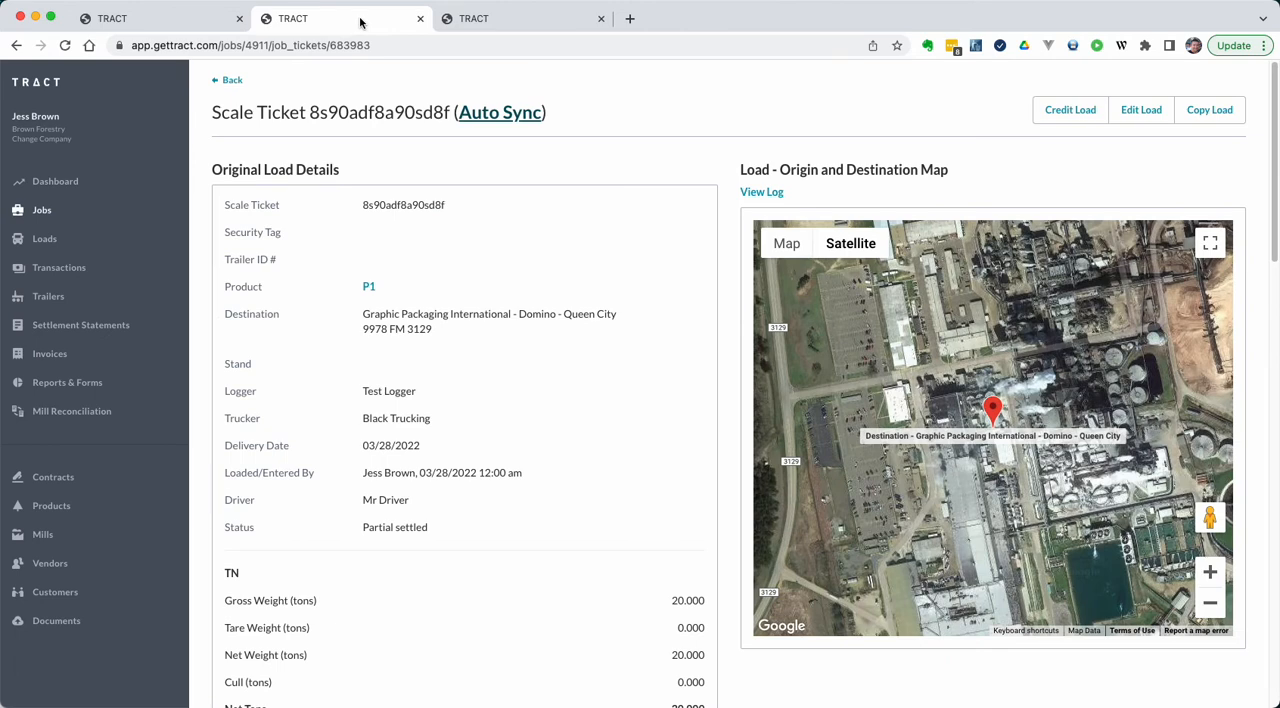
double_click(377, 206)
Step: Open the Auto Sync job's delivered load ticket and check the settlement status of its Logging Expense
click(511, 20)
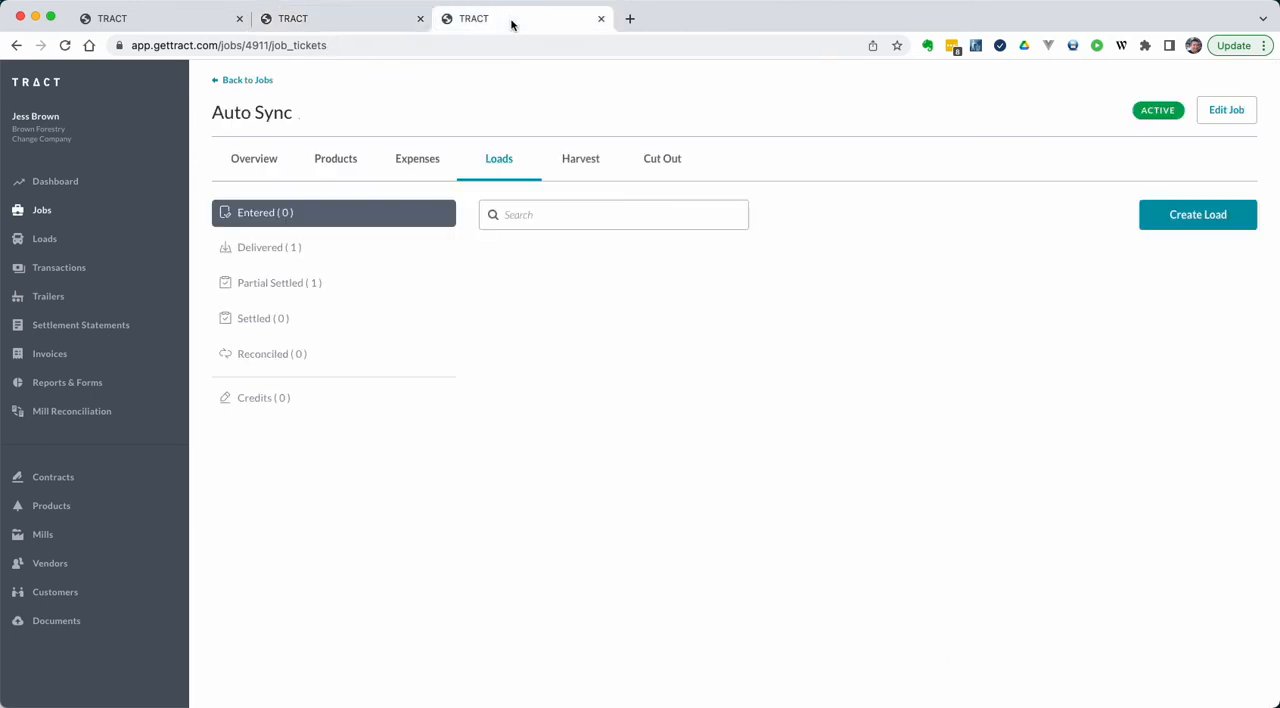
click(272, 248)
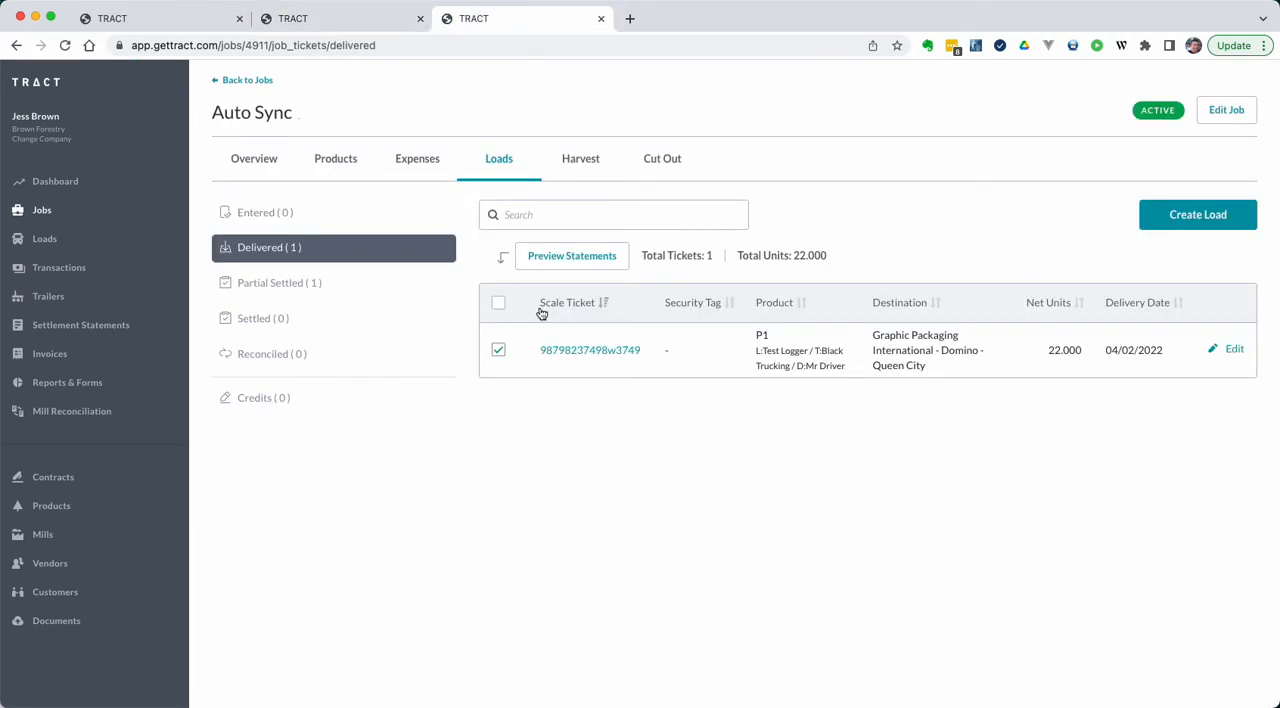
click(572, 353)
scroll(454, 376, down, 5)
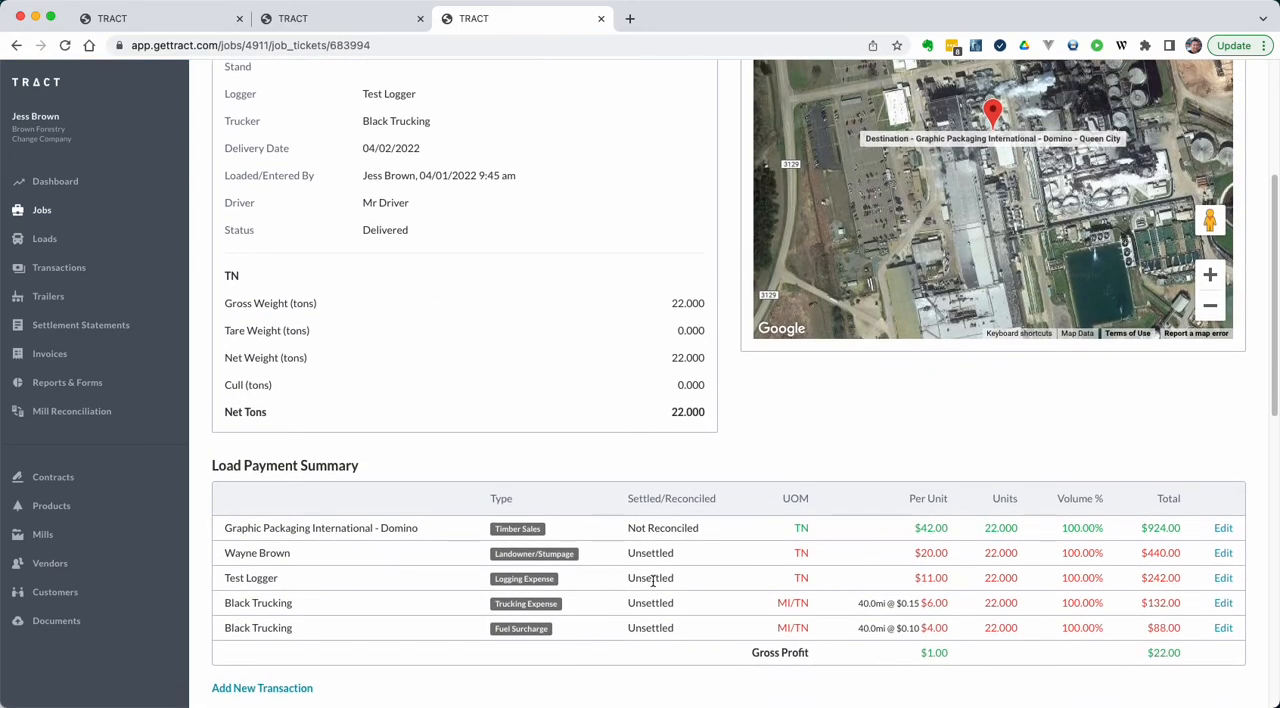
double_click(651, 580)
Step: Set Test Logger's Logging Expense rate on product P1 to $12 per ton and save the product
click(194, 22)
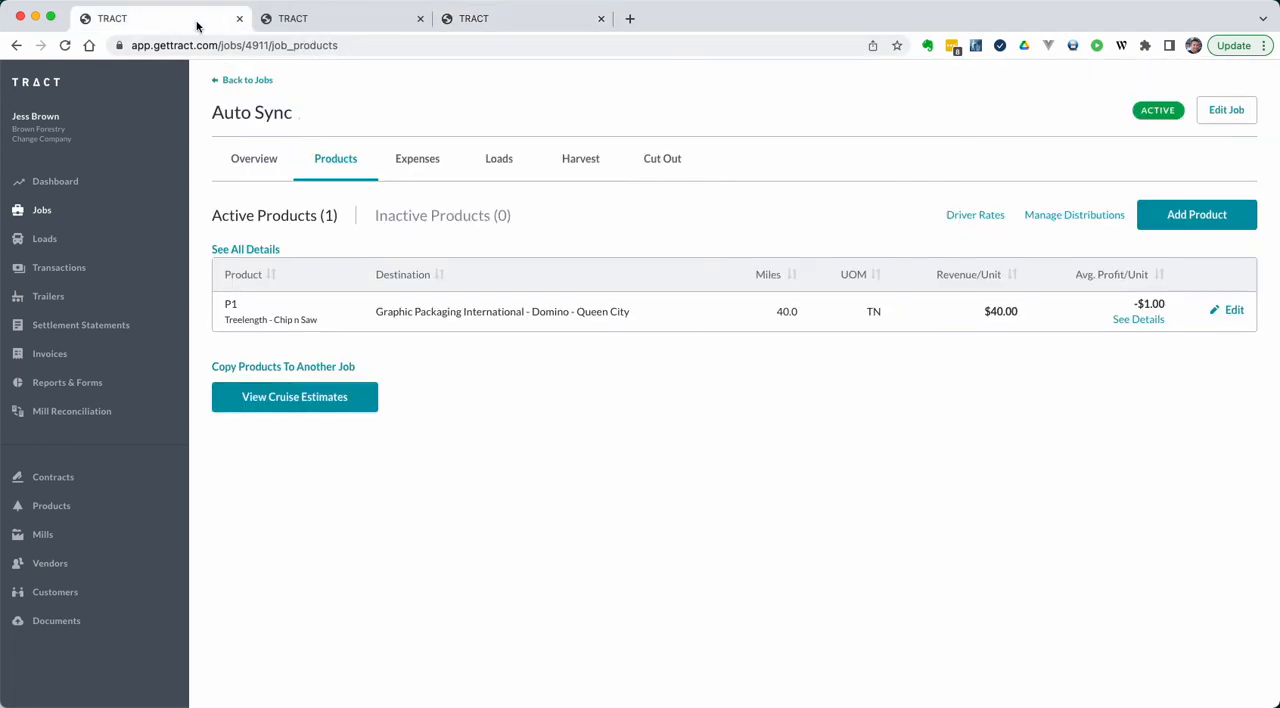
click(1230, 311)
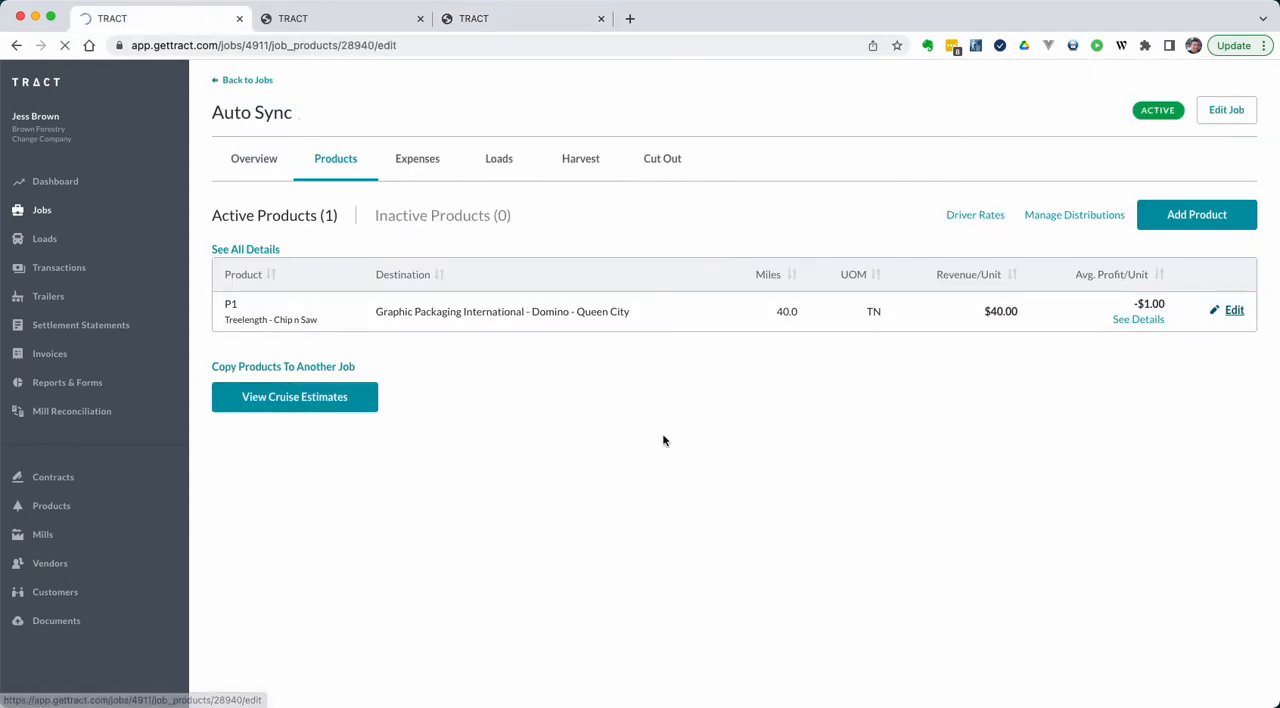
scroll(663, 440, down, 5)
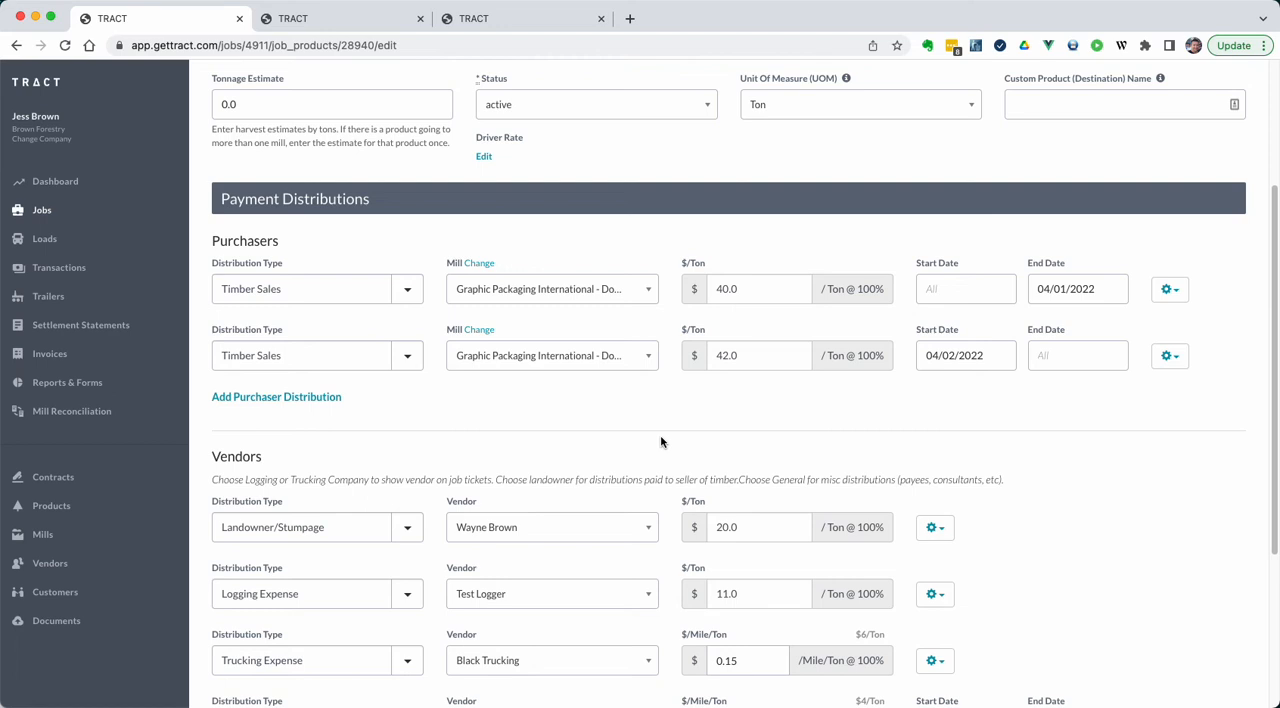
scroll(731, 565, down, 5)
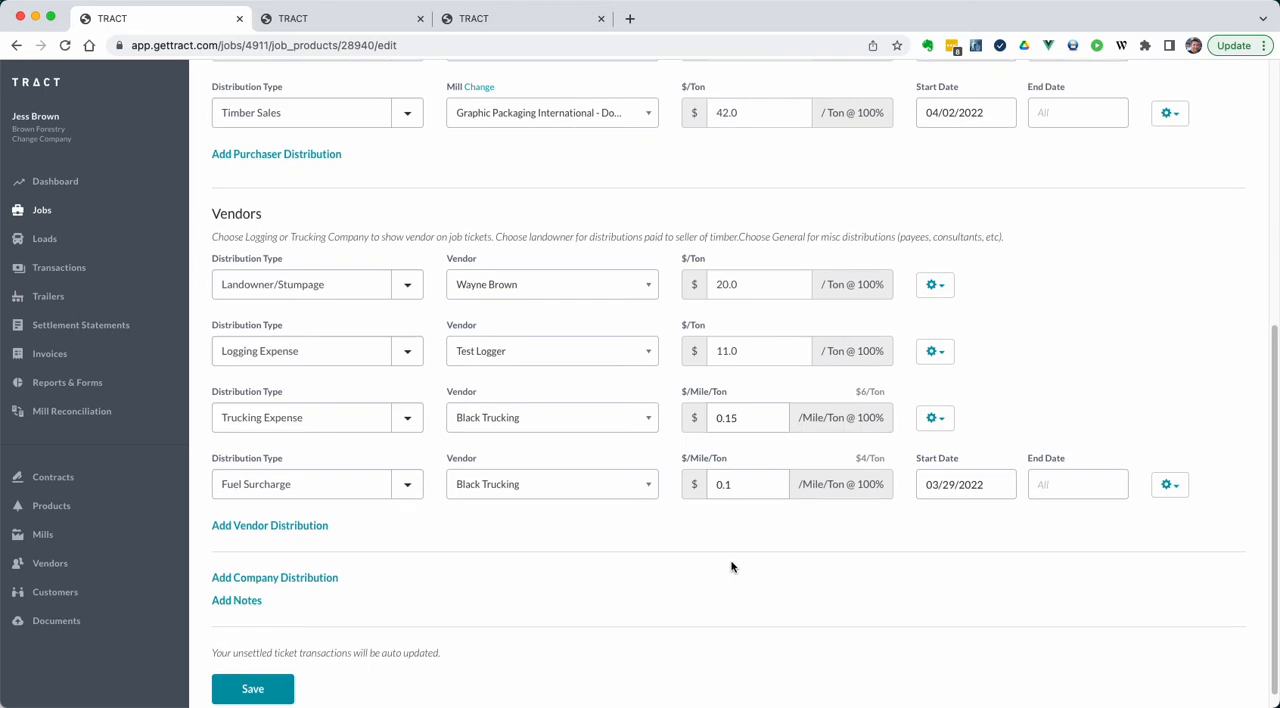
click(724, 350)
key(BackSpace)
text(2)
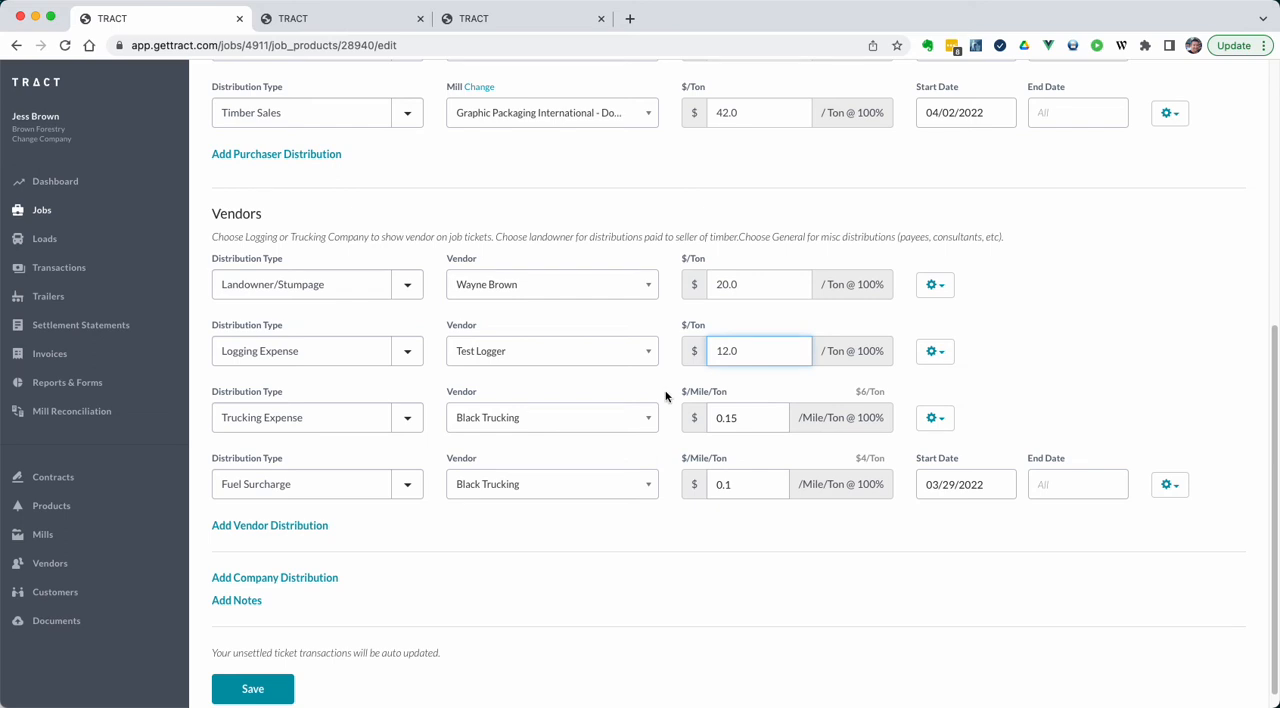
click(235, 688)
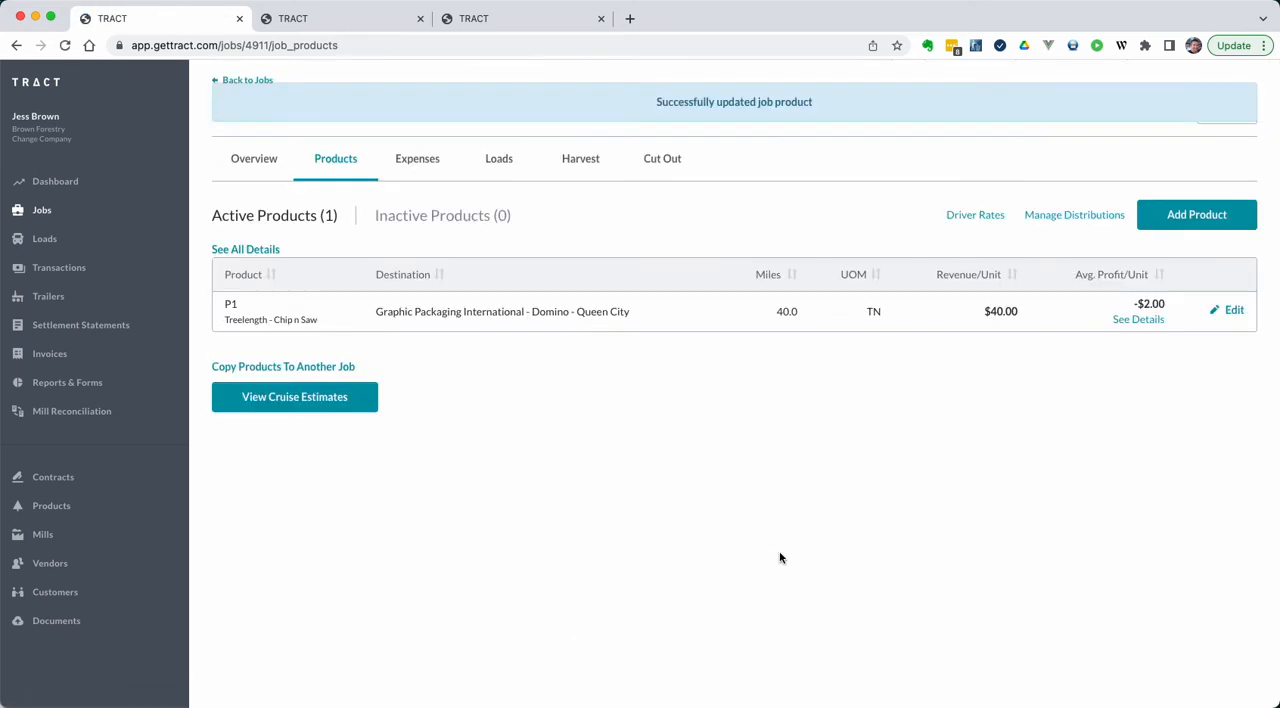
Step: Reload the first load ticket and check the per-unit rate of its settled Logging Expense
click(377, 18)
scroll(463, 308, down, 5)
scroll(463, 308, down, 1)
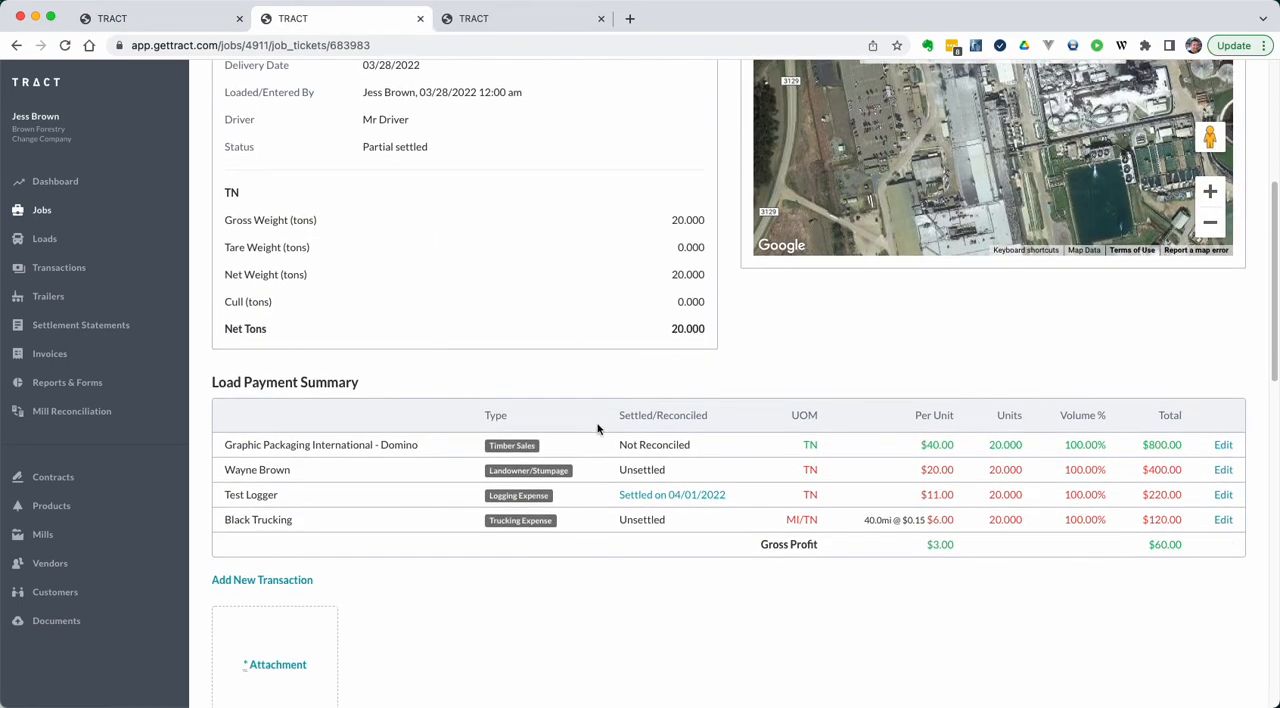
key(super+r)
double_click(931, 495)
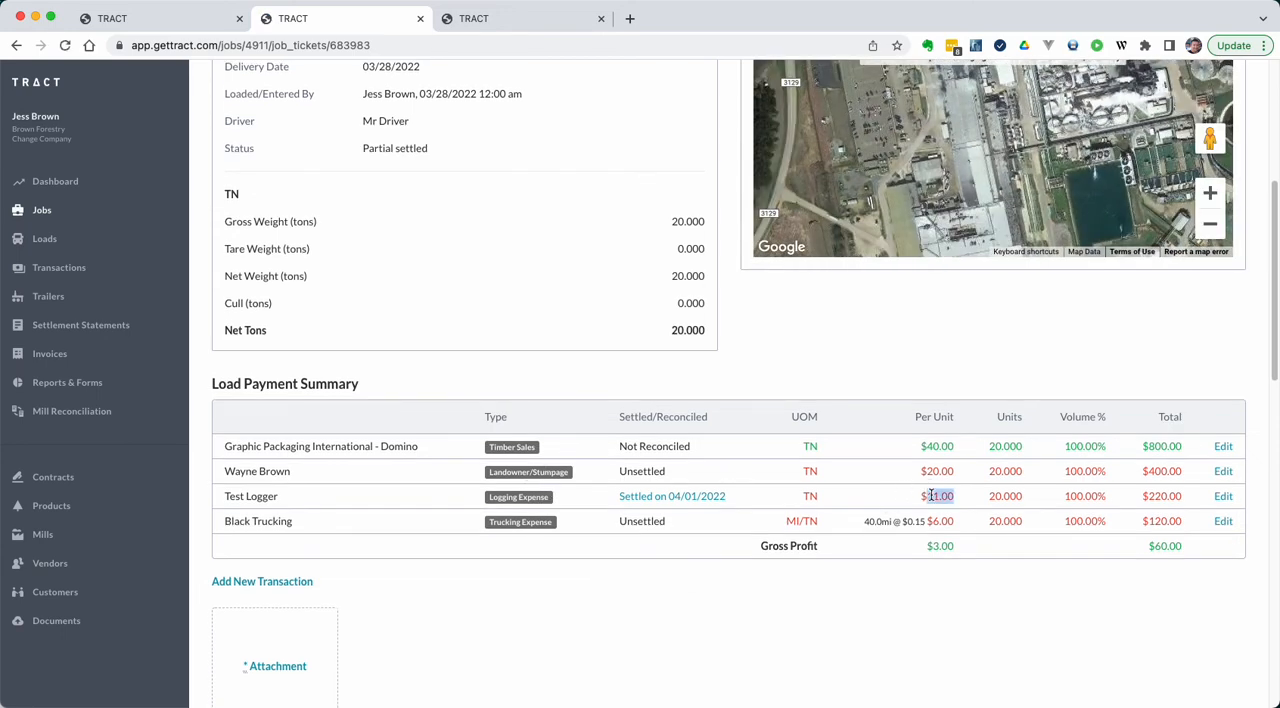
Step: Reload the second load ticket and check its Logging Expense rate and Timber Sales reconciliation status
key(ctrl+Tab)
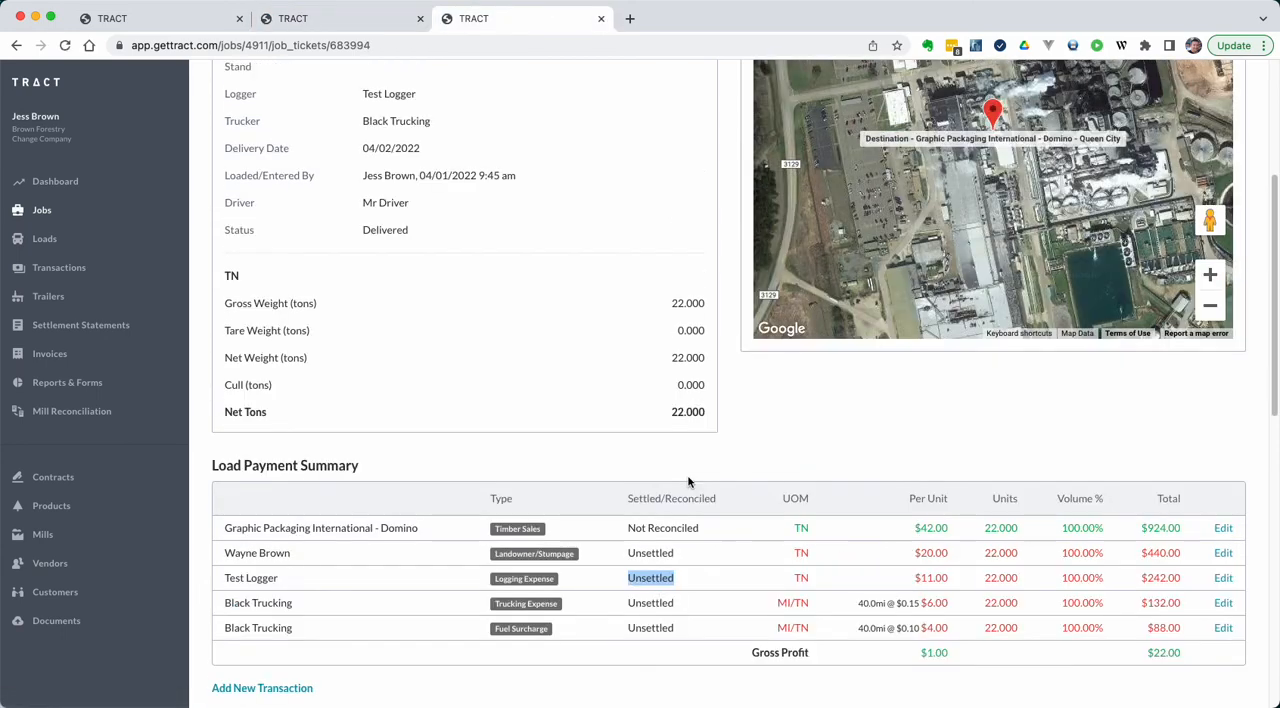
key(super+r)
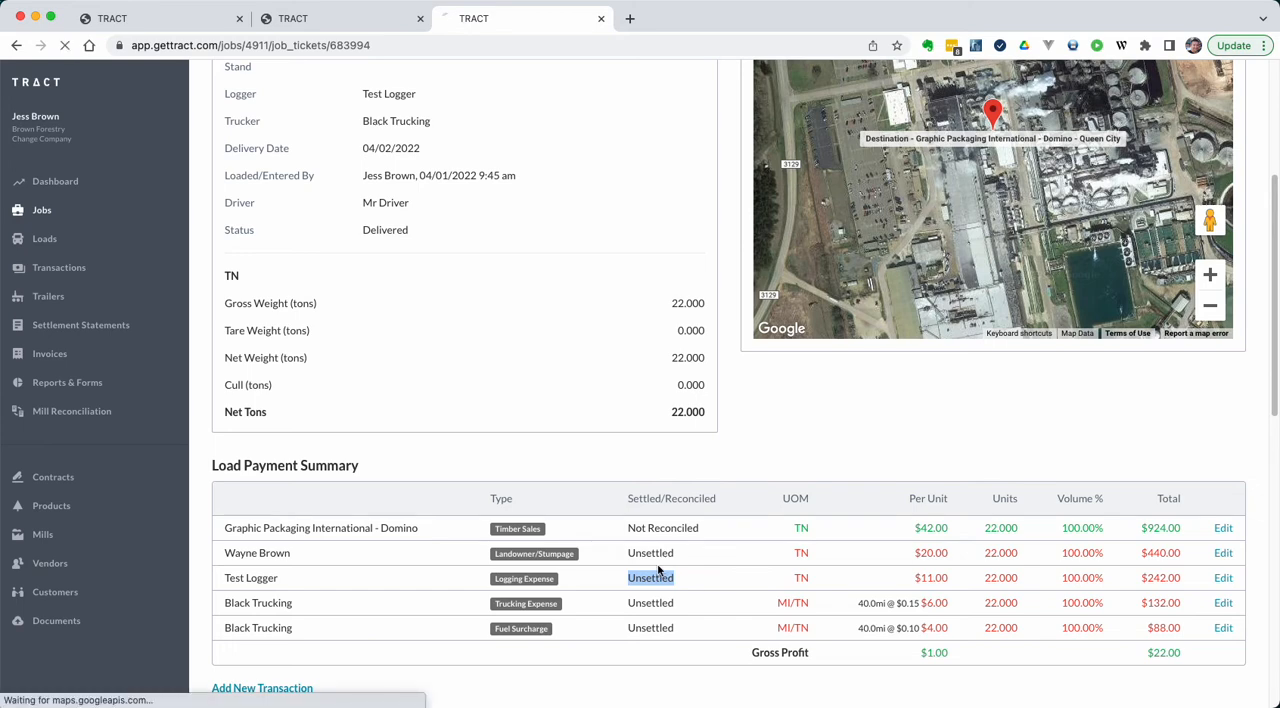
double_click(931, 578)
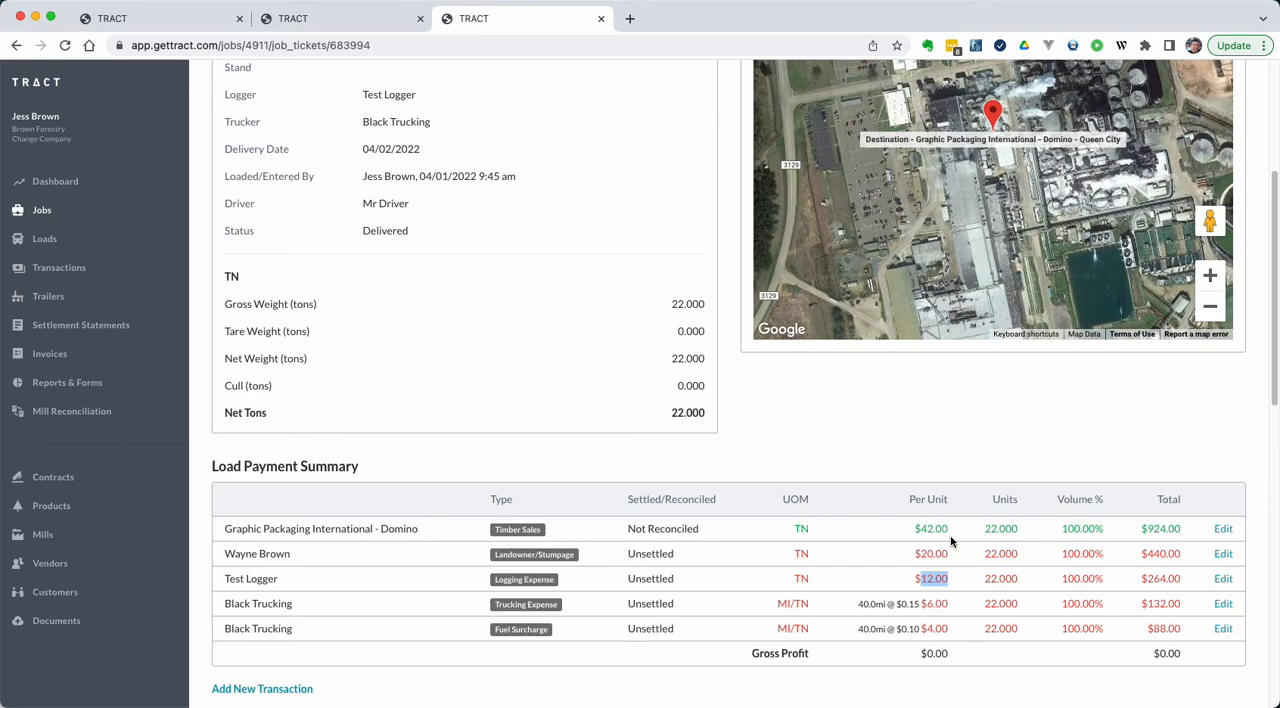
double_click(661, 529)
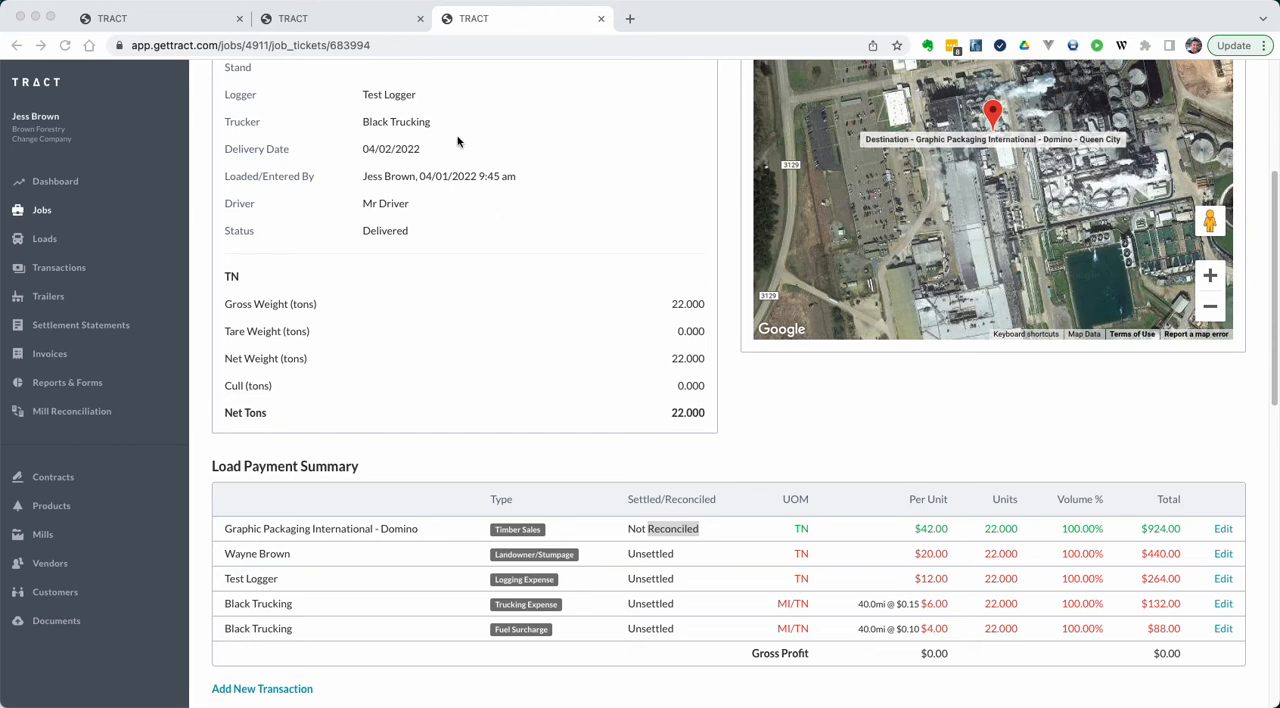
Step: Open the Test Logger settlement statement from the first load ticket and review the logging rate in its printable version
click(390, 22)
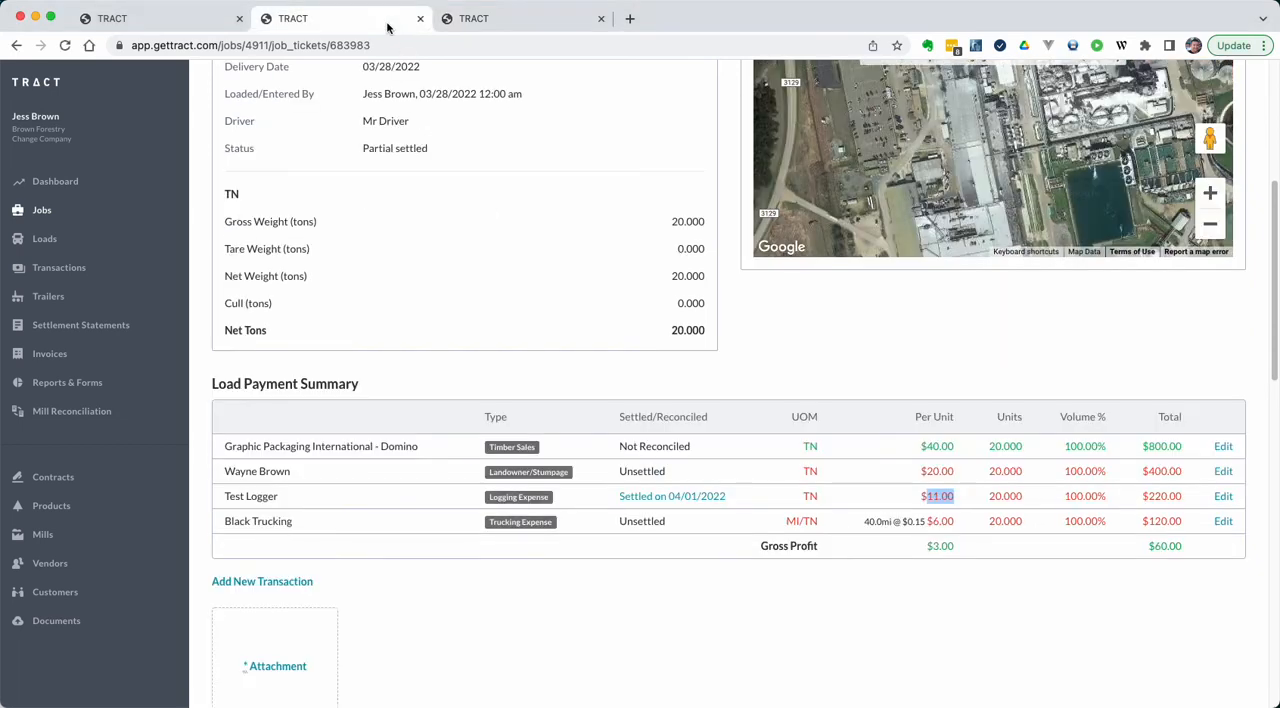
click(690, 496)
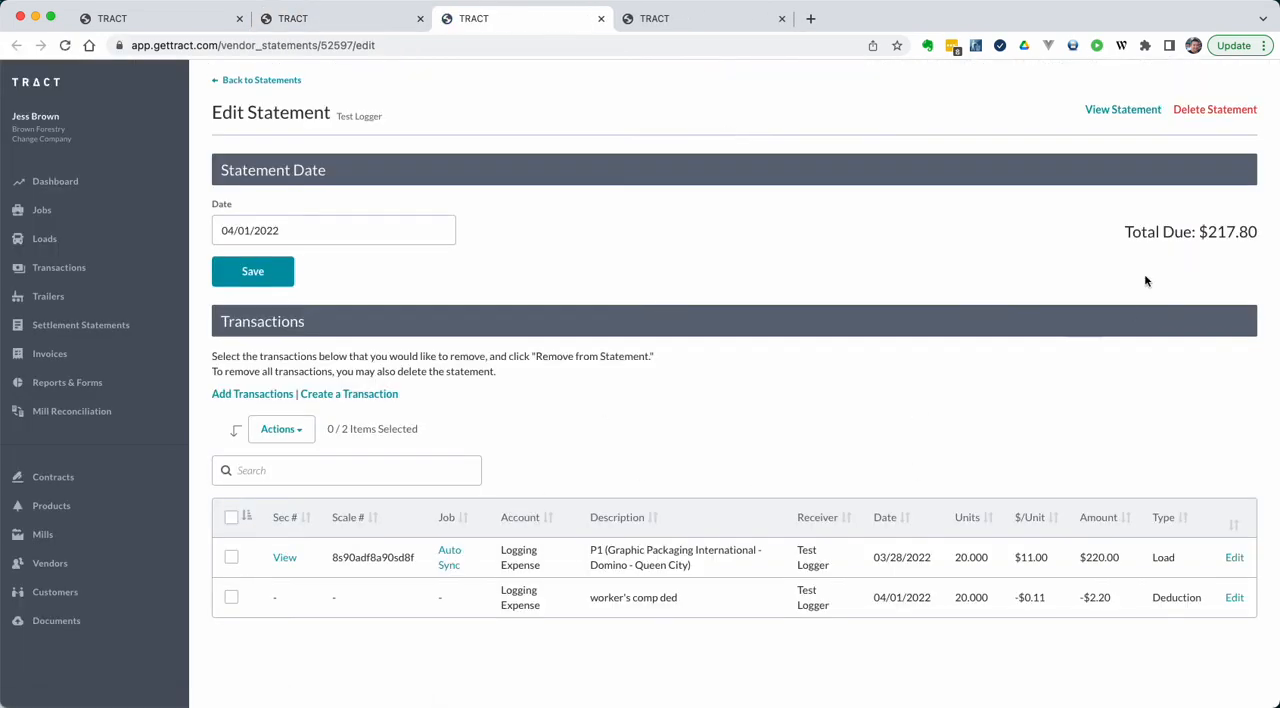
click(1118, 111)
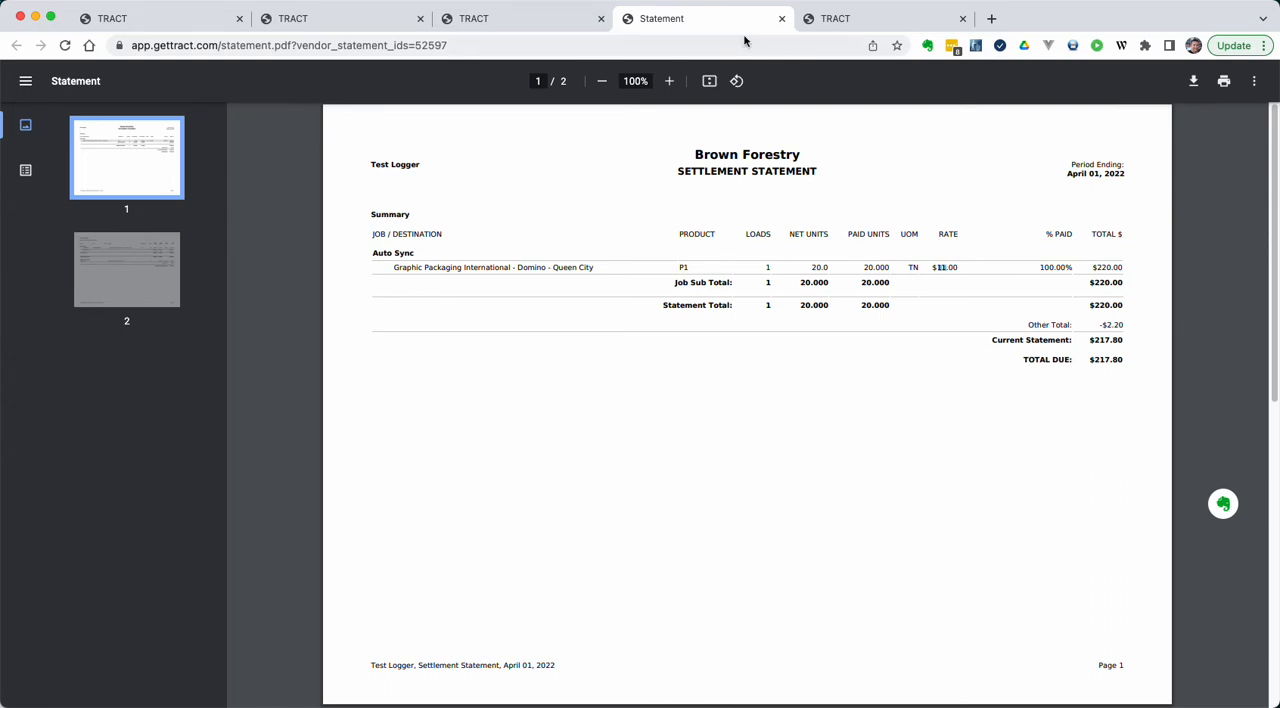
click(535, 19)
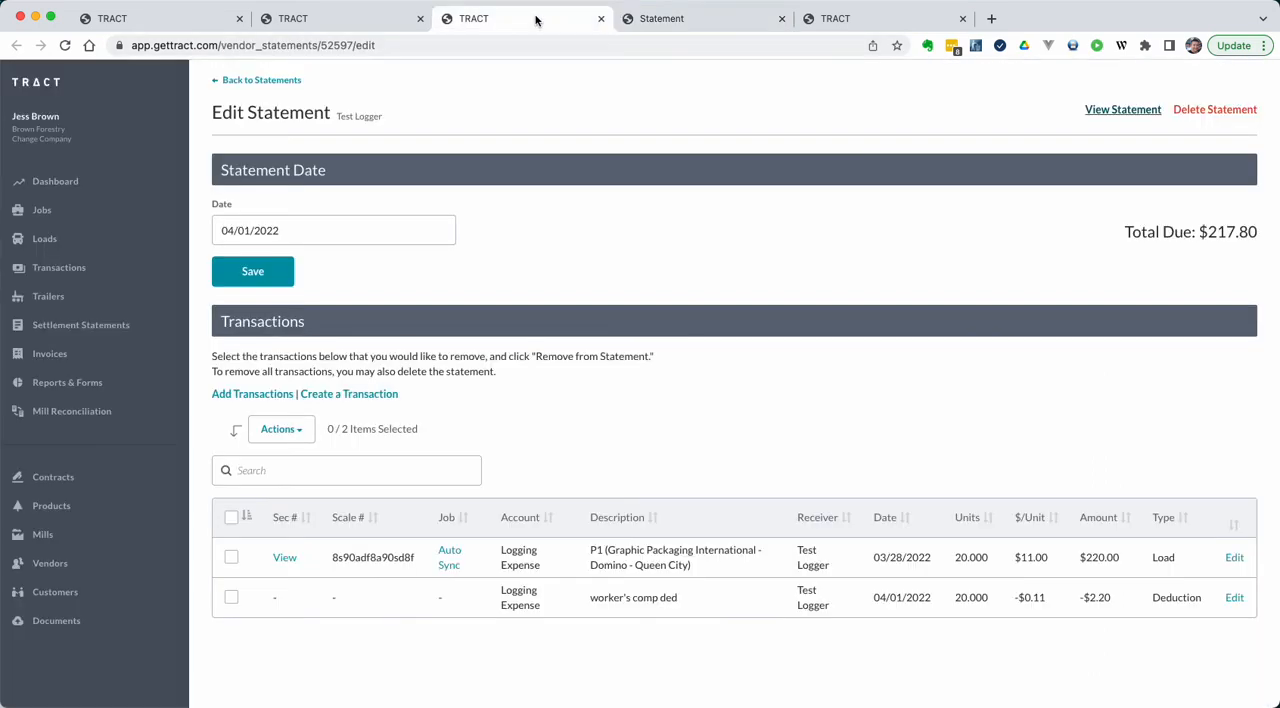
Step: Show product P1's distribution details and compare its Logging Expense rate with the first load ticket's
click(197, 19)
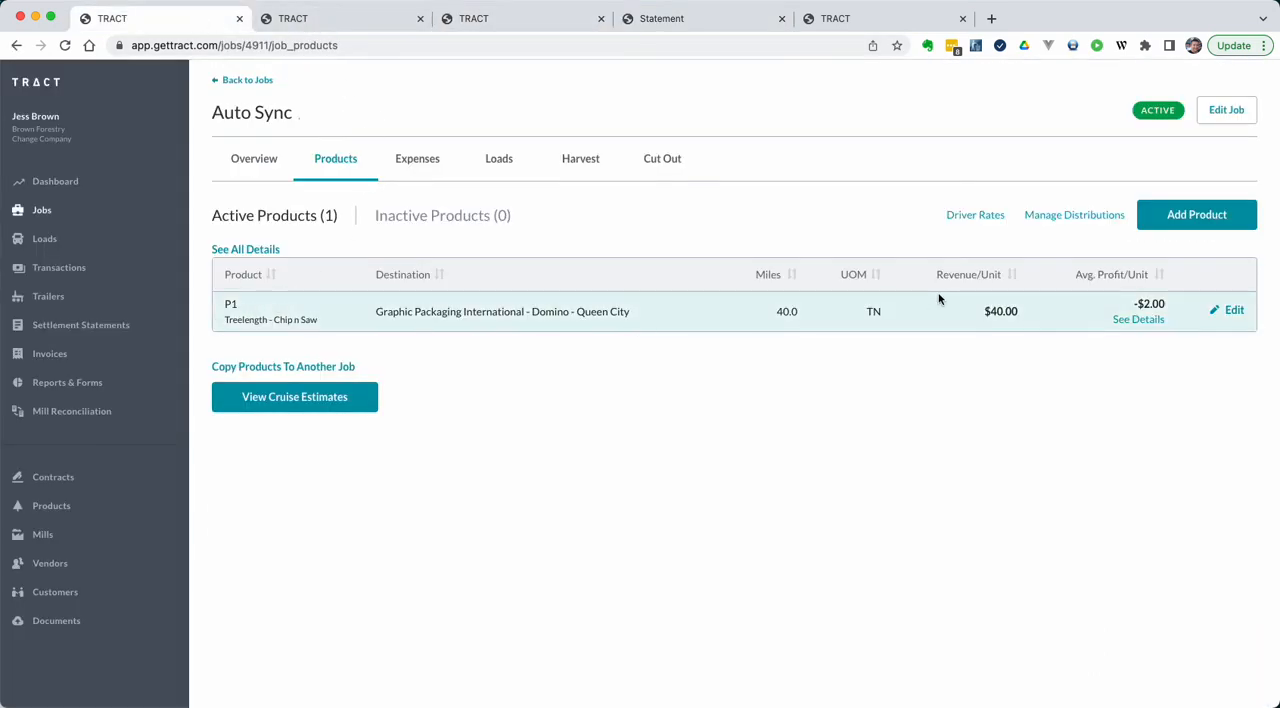
click(1136, 320)
double_click(686, 453)
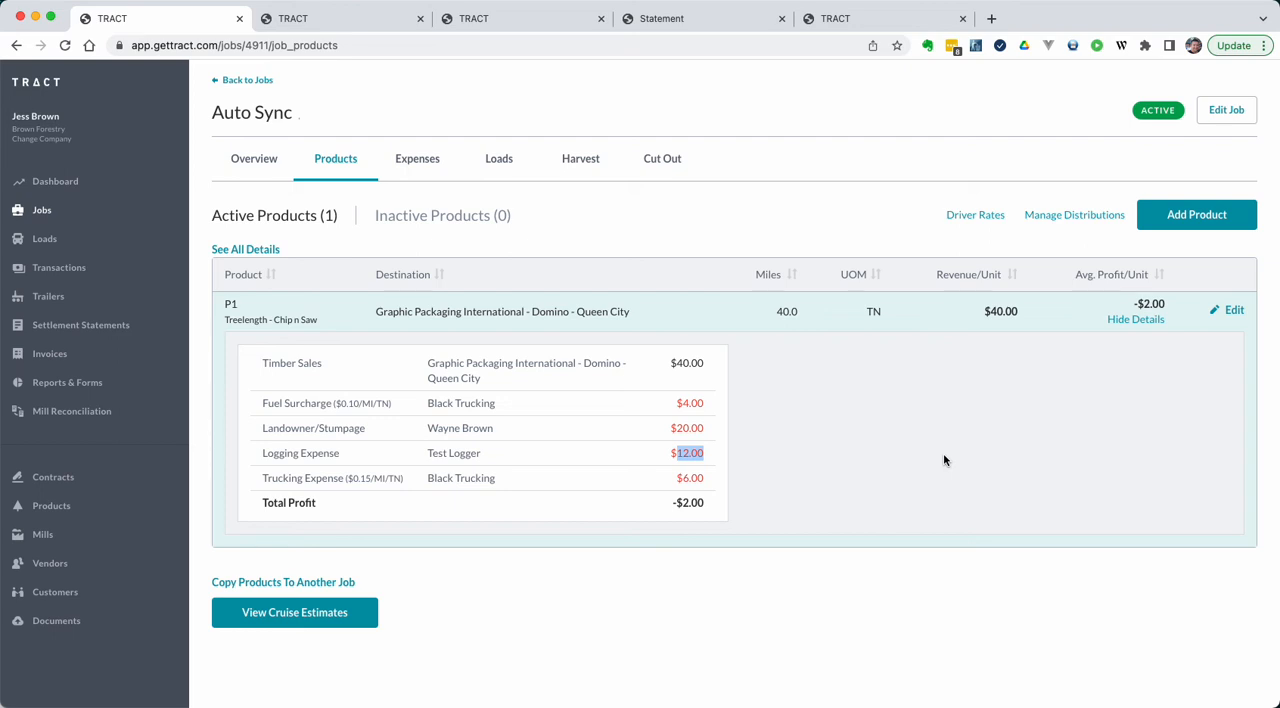
click(397, 28)
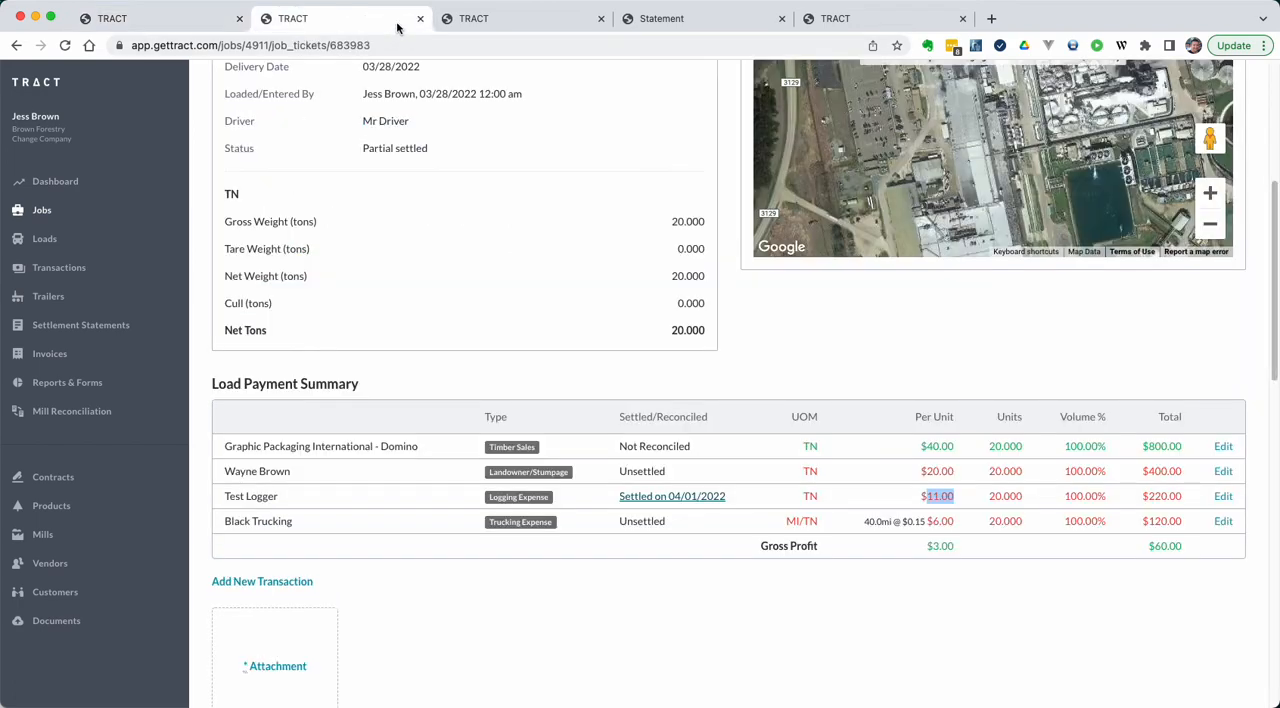
Step: Delete the Test Logger settlement statement dated 04/01/2022
click(529, 20)
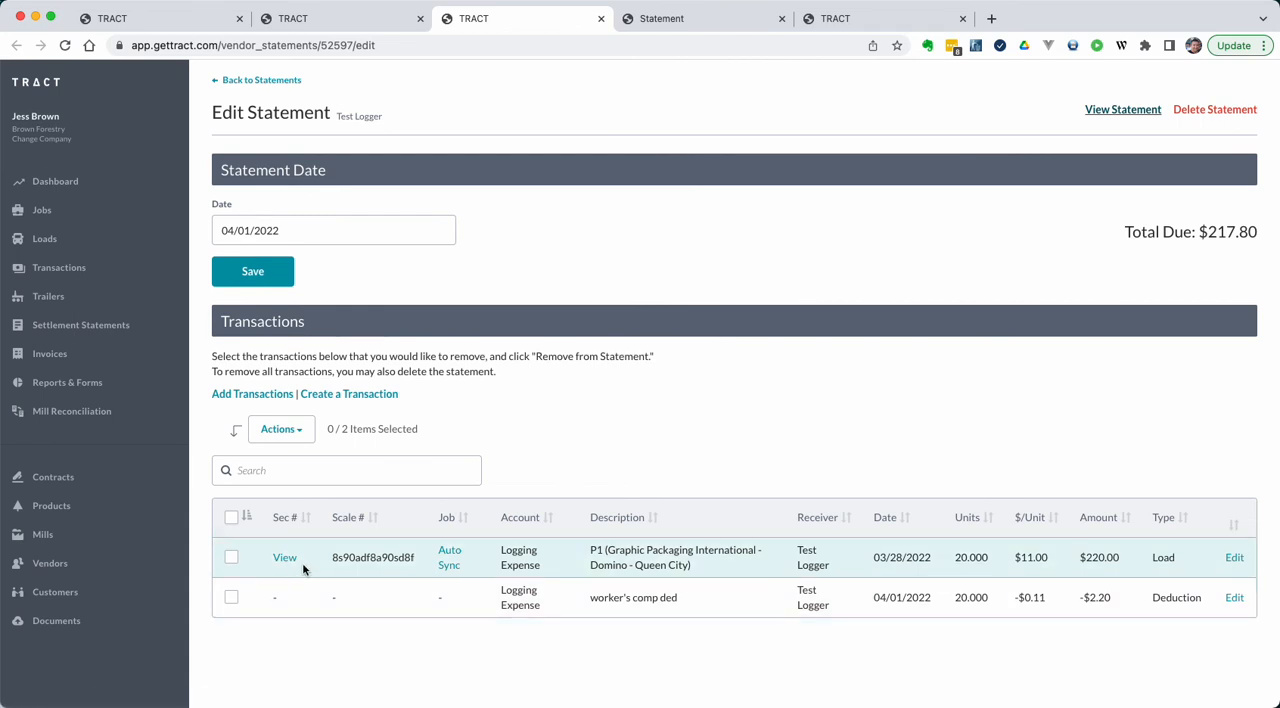
click(233, 558)
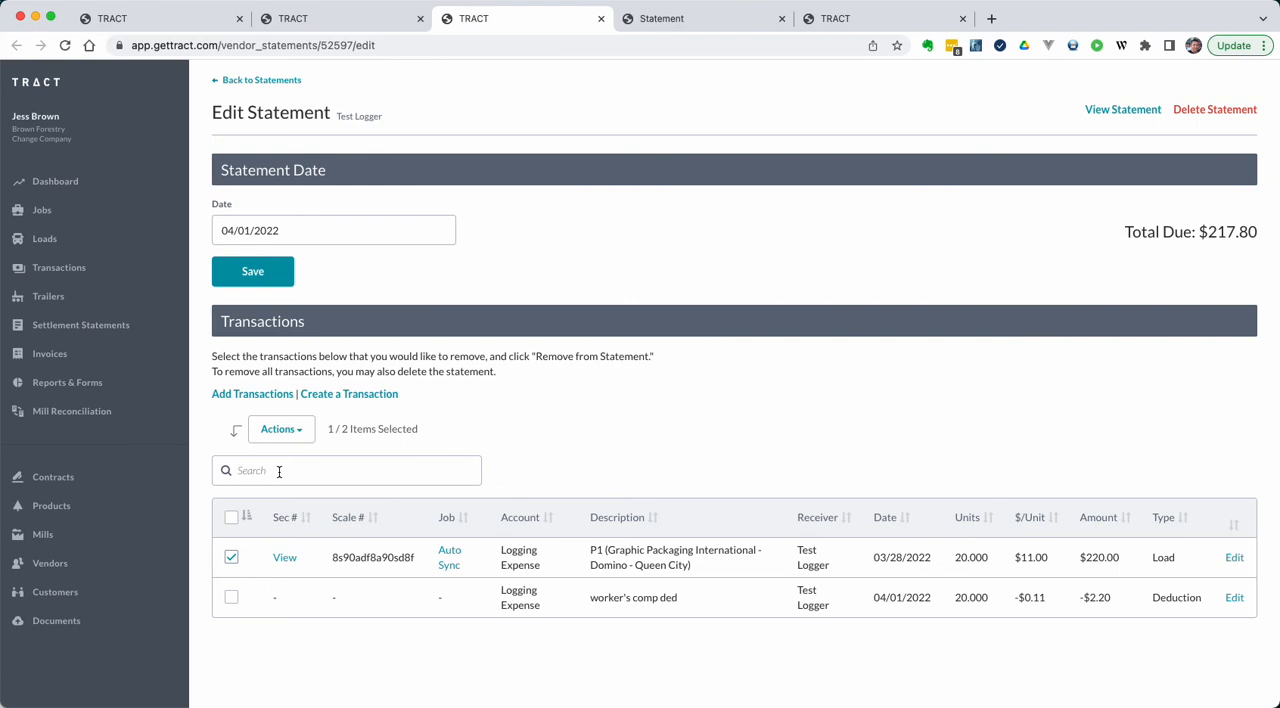
click(1224, 113)
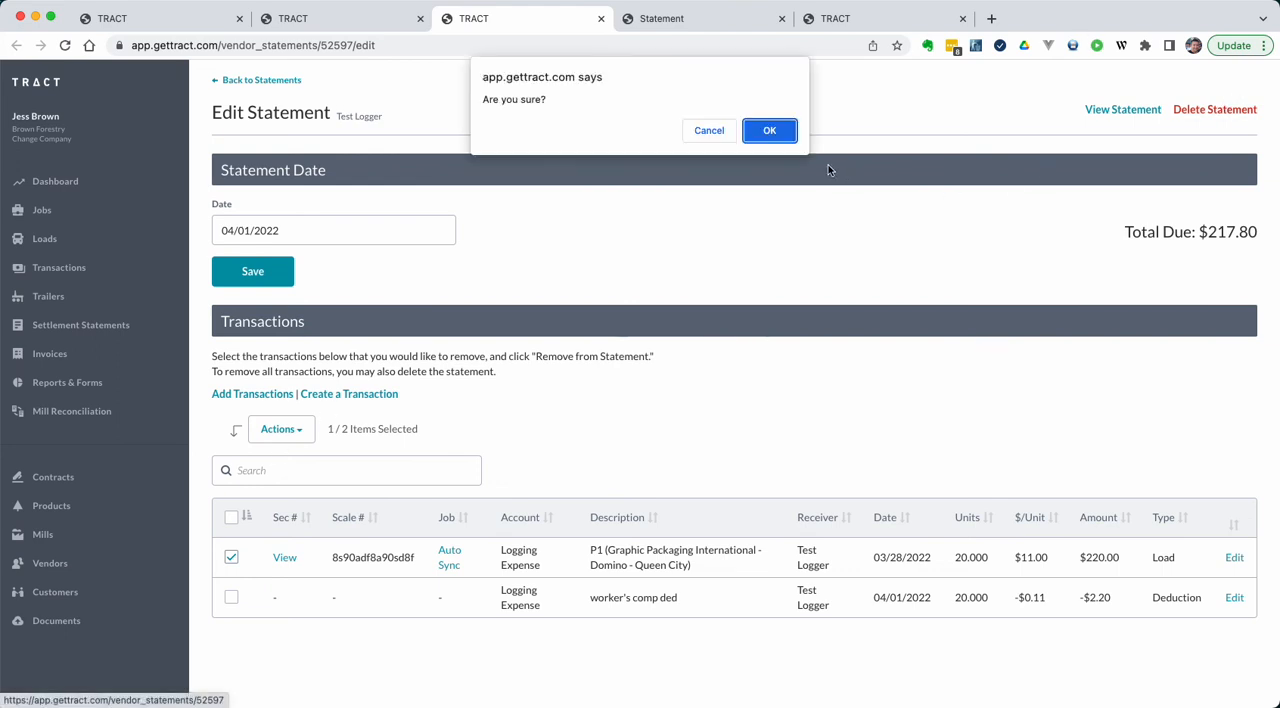
click(775, 130)
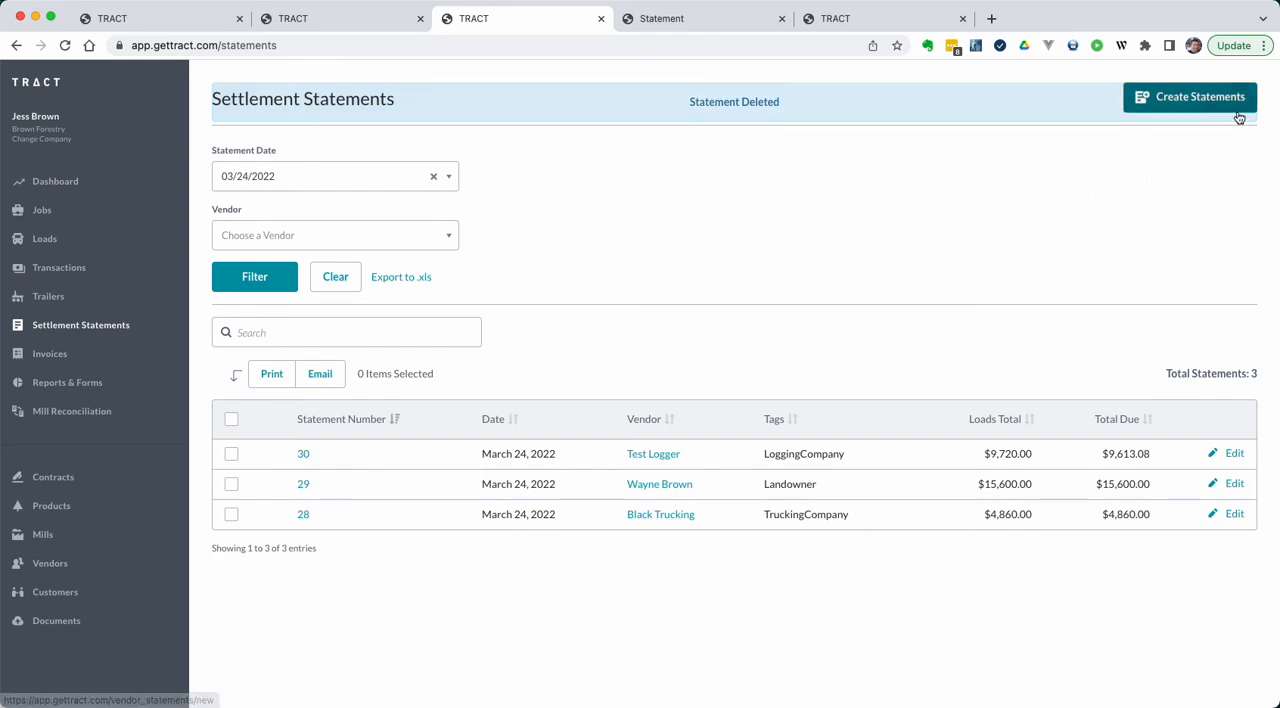
Step: Close the deleted statement's printable version and reload the first load ticket
click(713, 22)
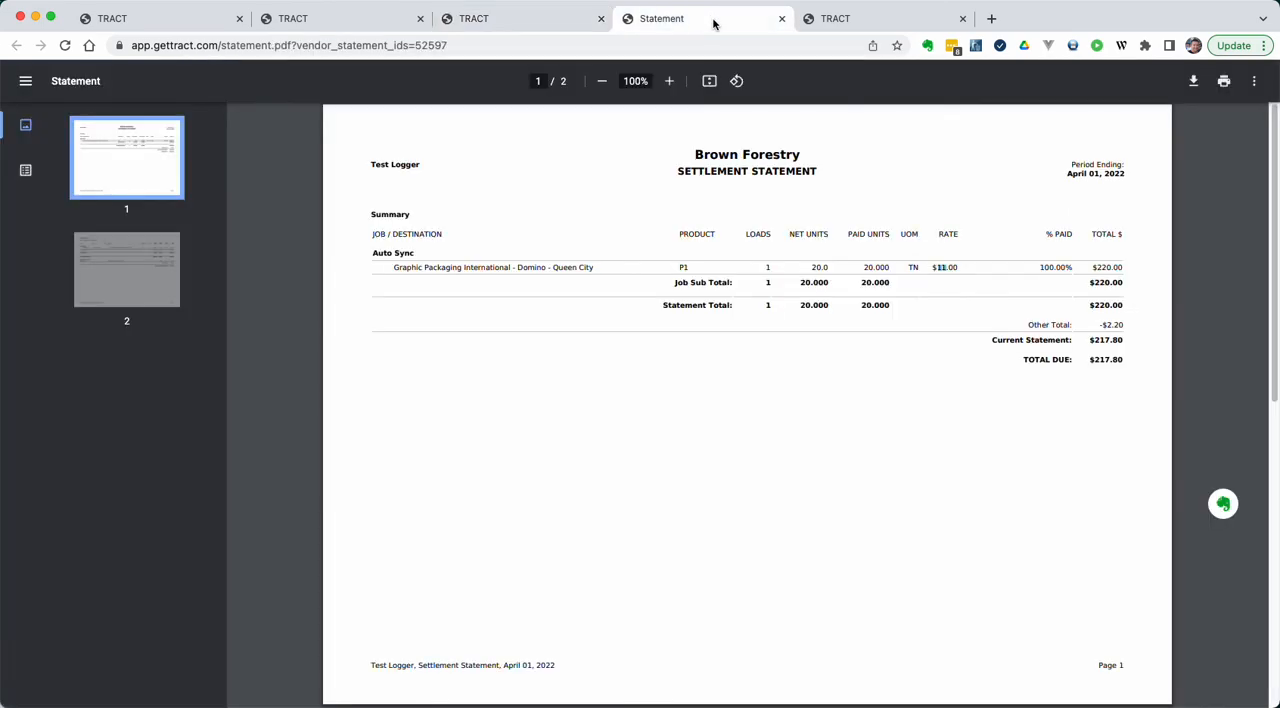
key(super+w)
click(713, 22)
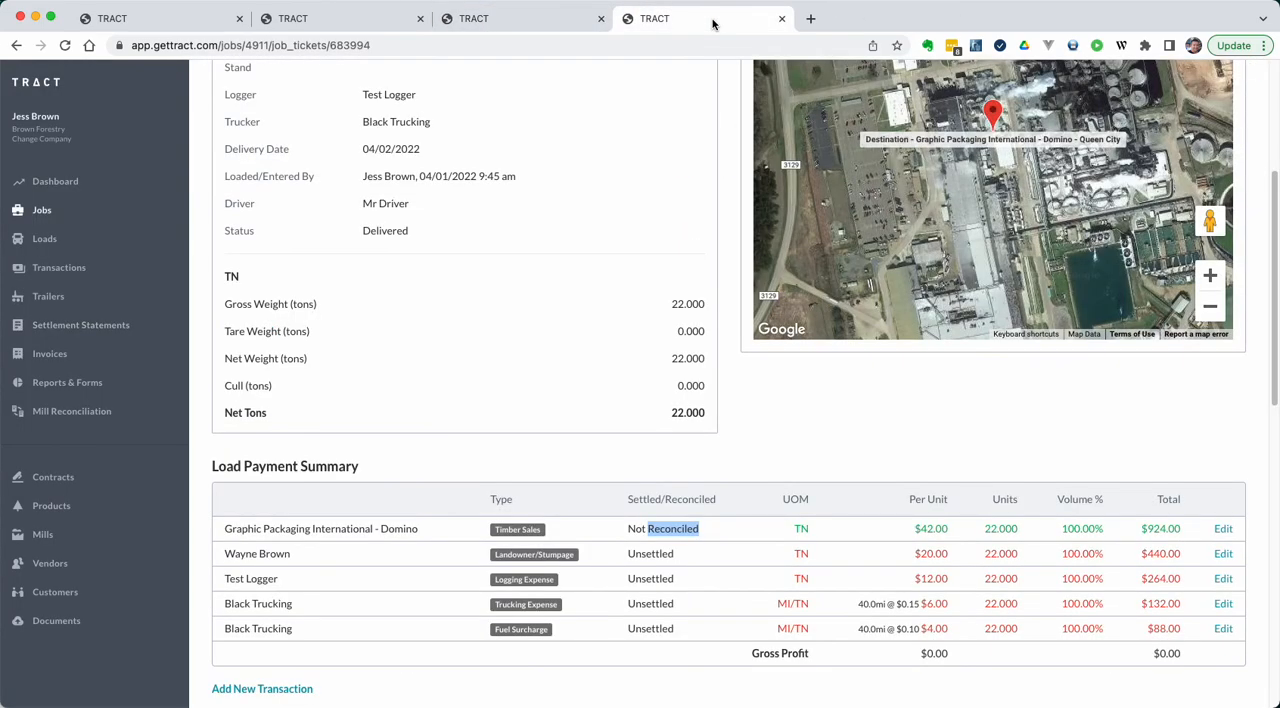
click(558, 22)
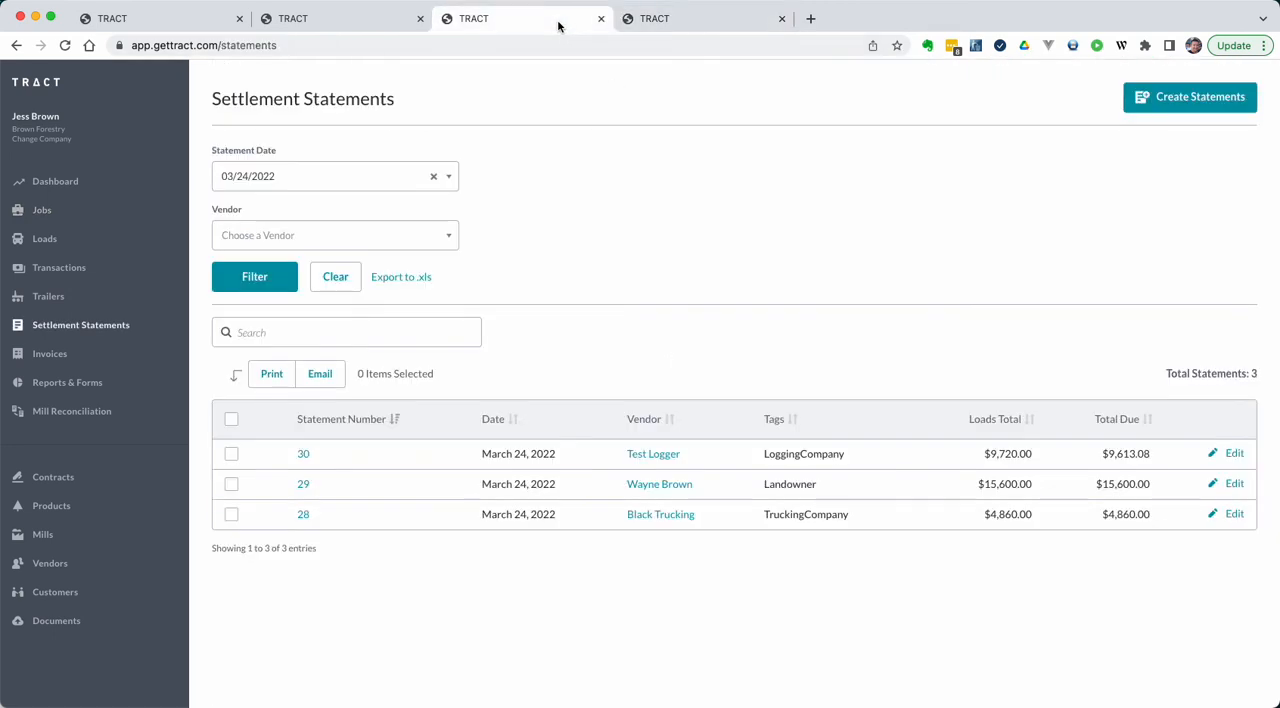
click(340, 26)
key(super+r)
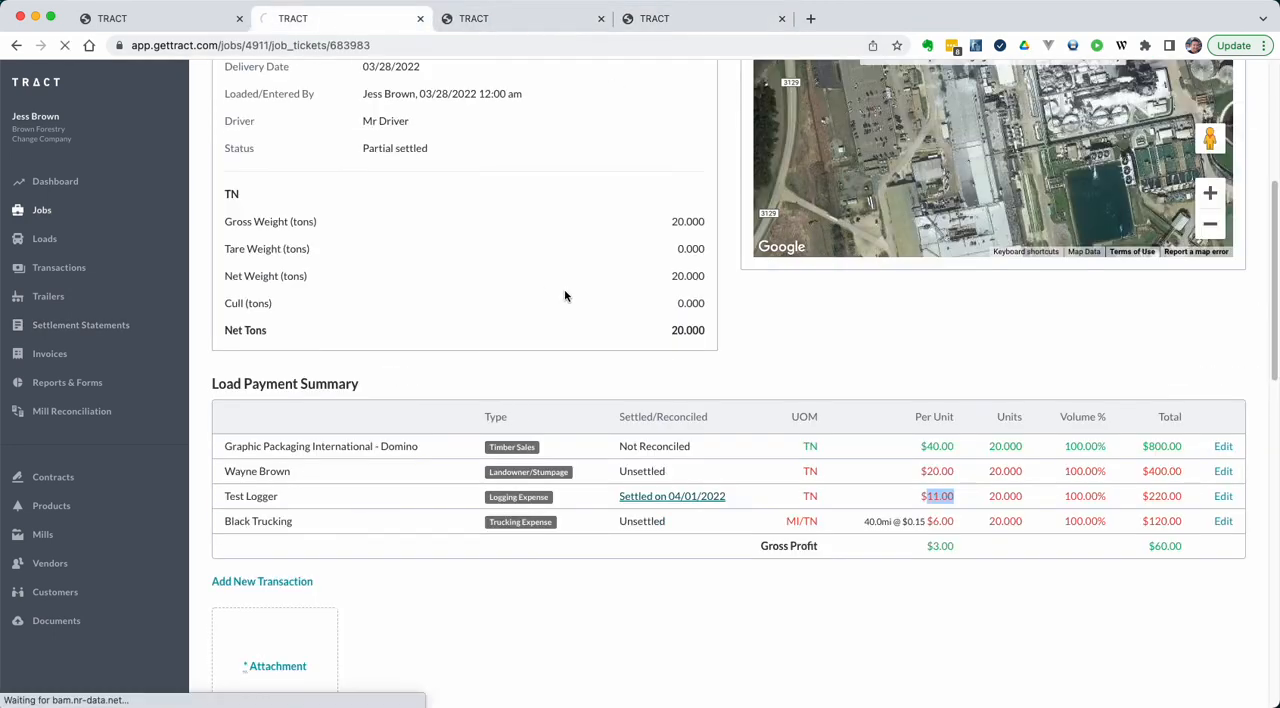
scroll(585, 452, up, 5)
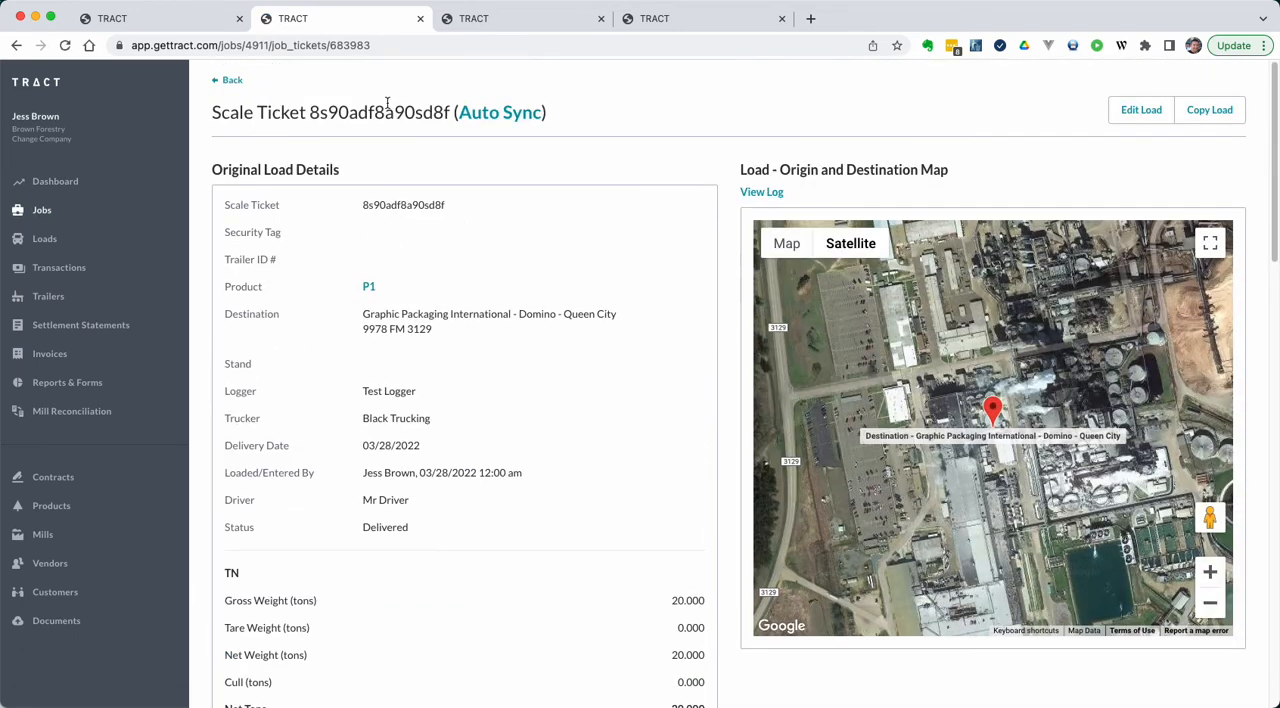
Step: From the Auto Sync job's delivered loads, preview statements for only the load delivered 03/28/2022
click(520, 110)
click(500, 176)
click(276, 247)
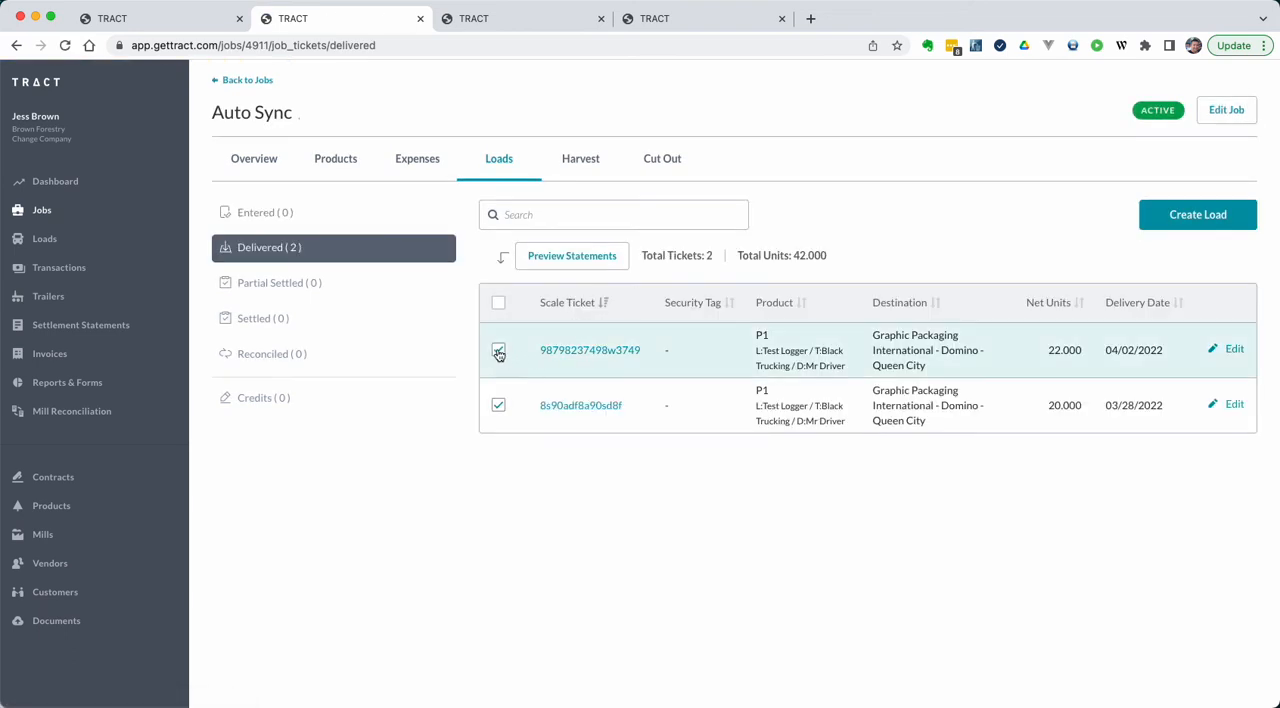
click(498, 350)
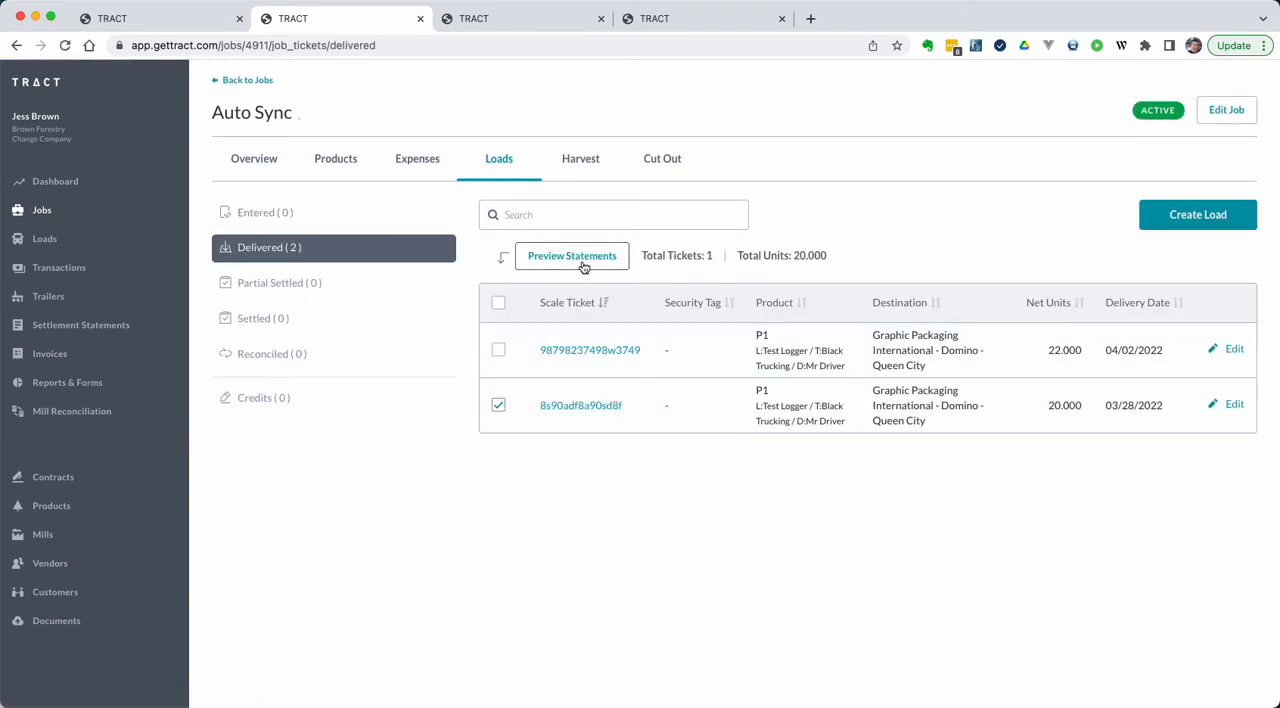
click(583, 266)
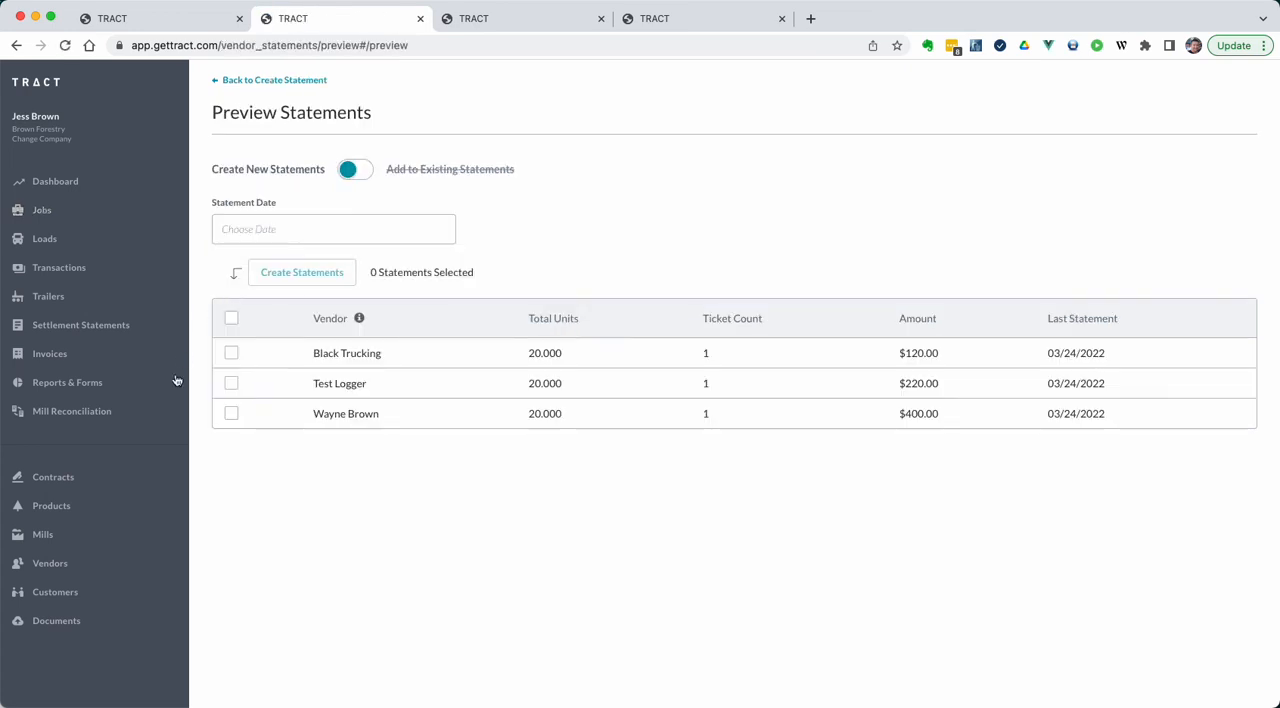
Step: Create a new settlement statement for Test Logger dated 04/01/2022
click(230, 385)
click(316, 232)
click(405, 356)
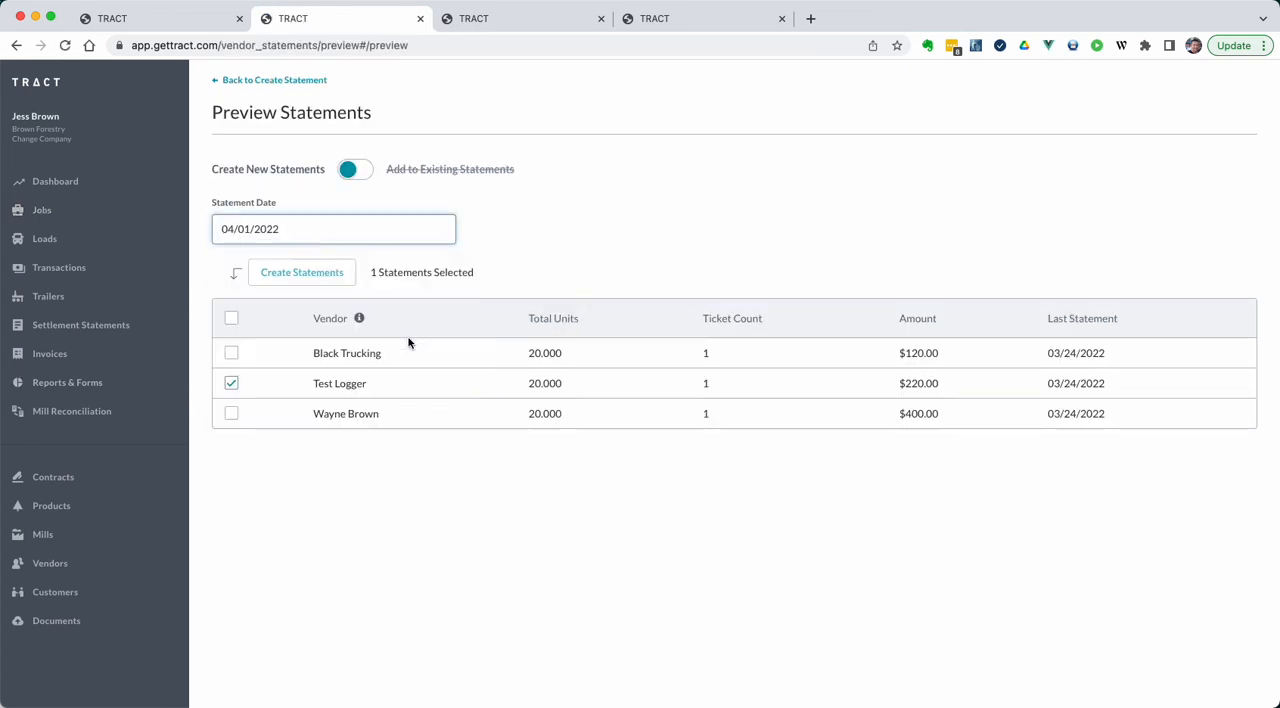
click(338, 282)
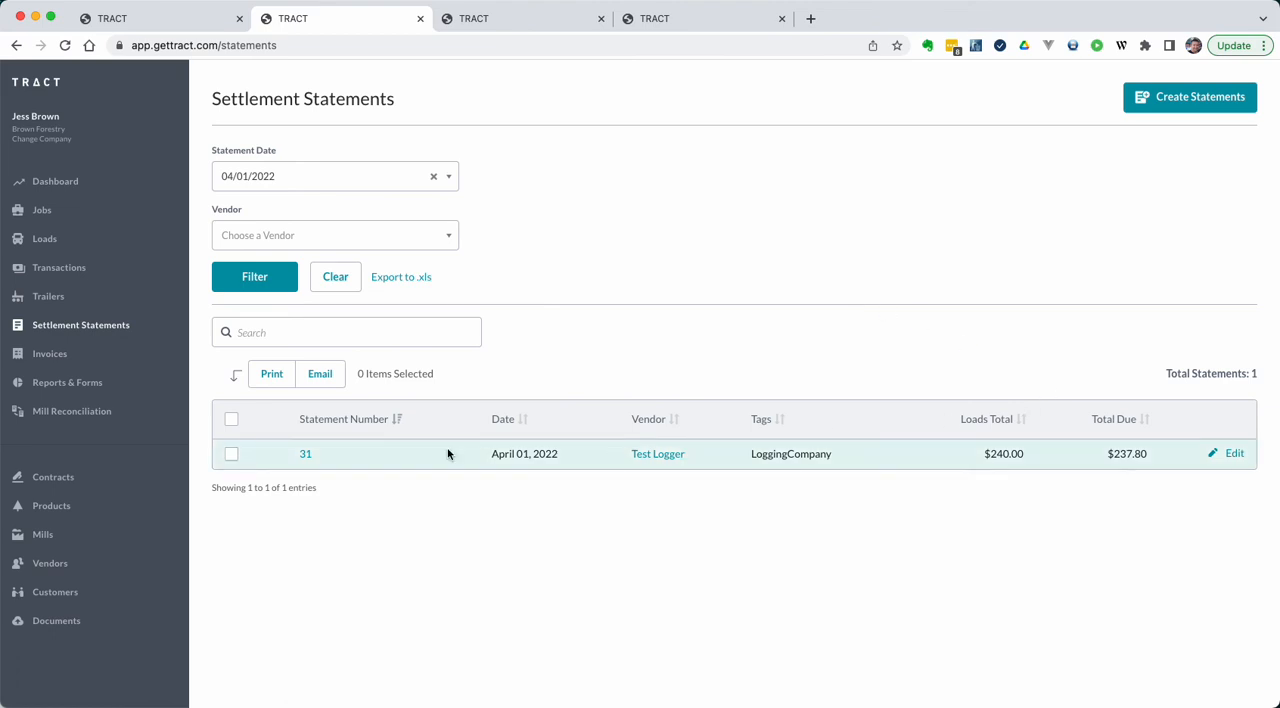
Step: View the new Test Logger statement in its printable version at 125% and check the product P1 rate
click(307, 455)
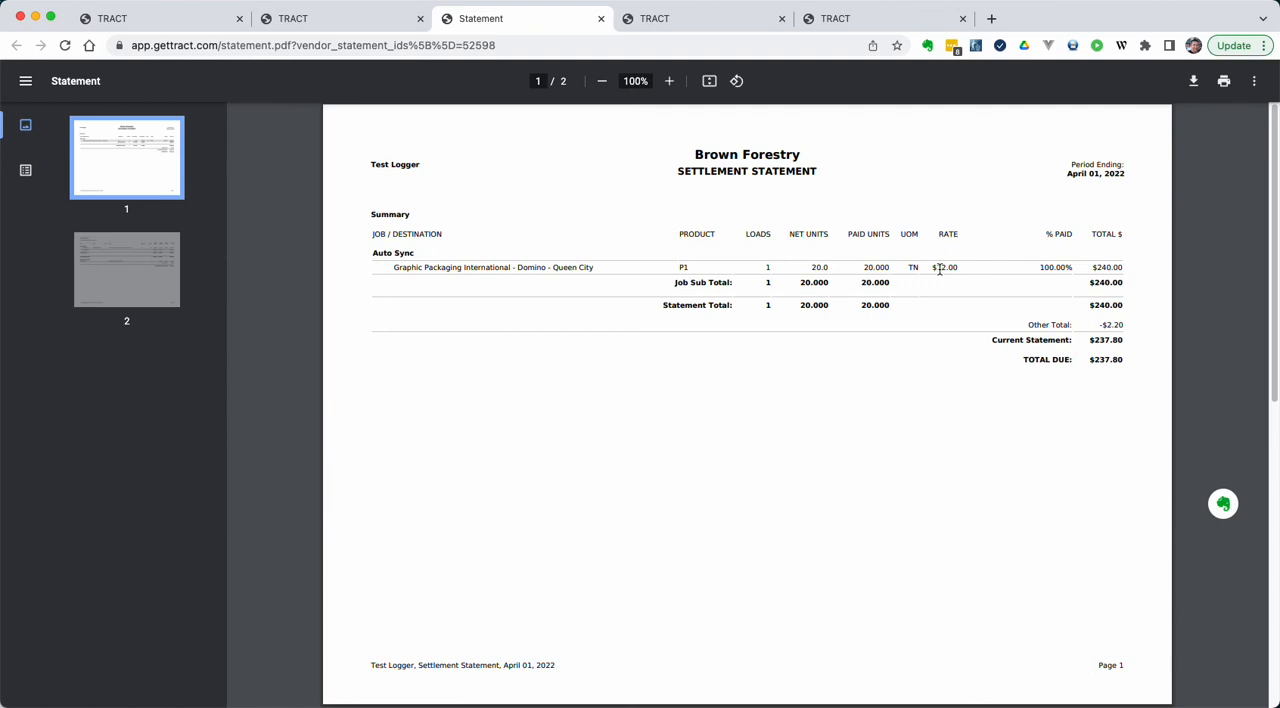
key(super+equal)
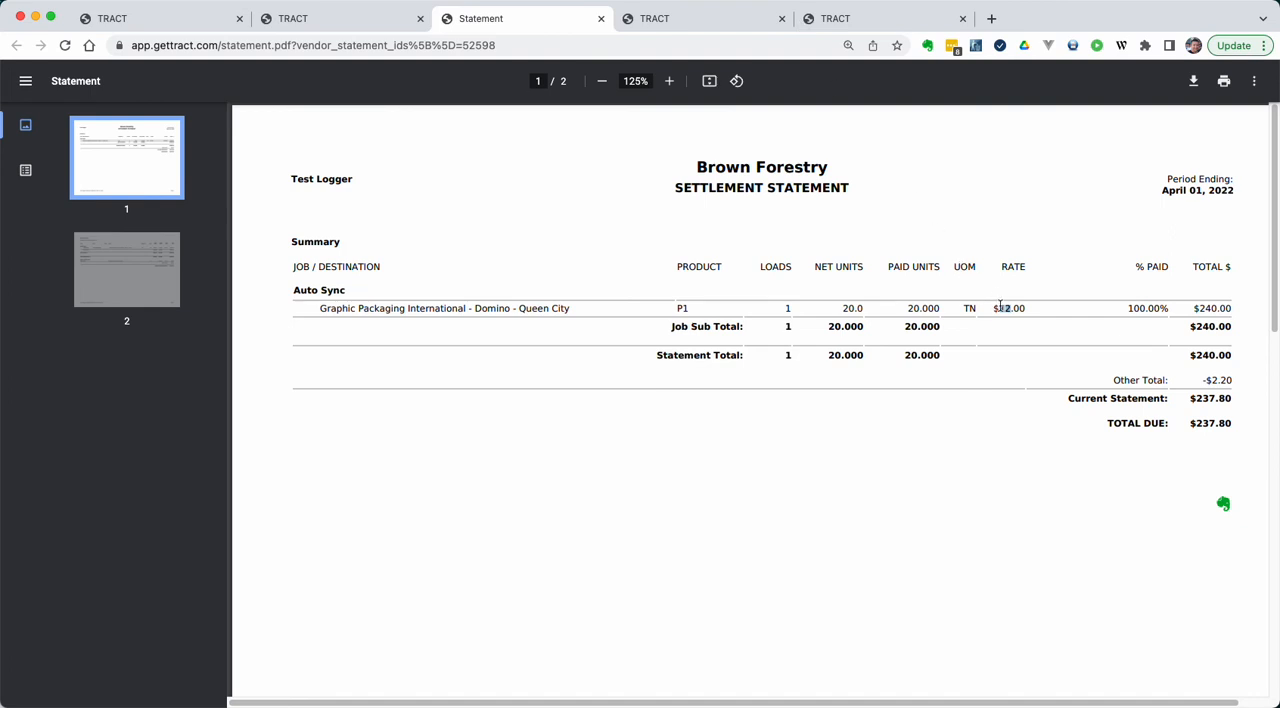
drag(1001, 307, 1013, 316)
click(1009, 311)
drag(995, 308, 1051, 260)
click(612, 706)
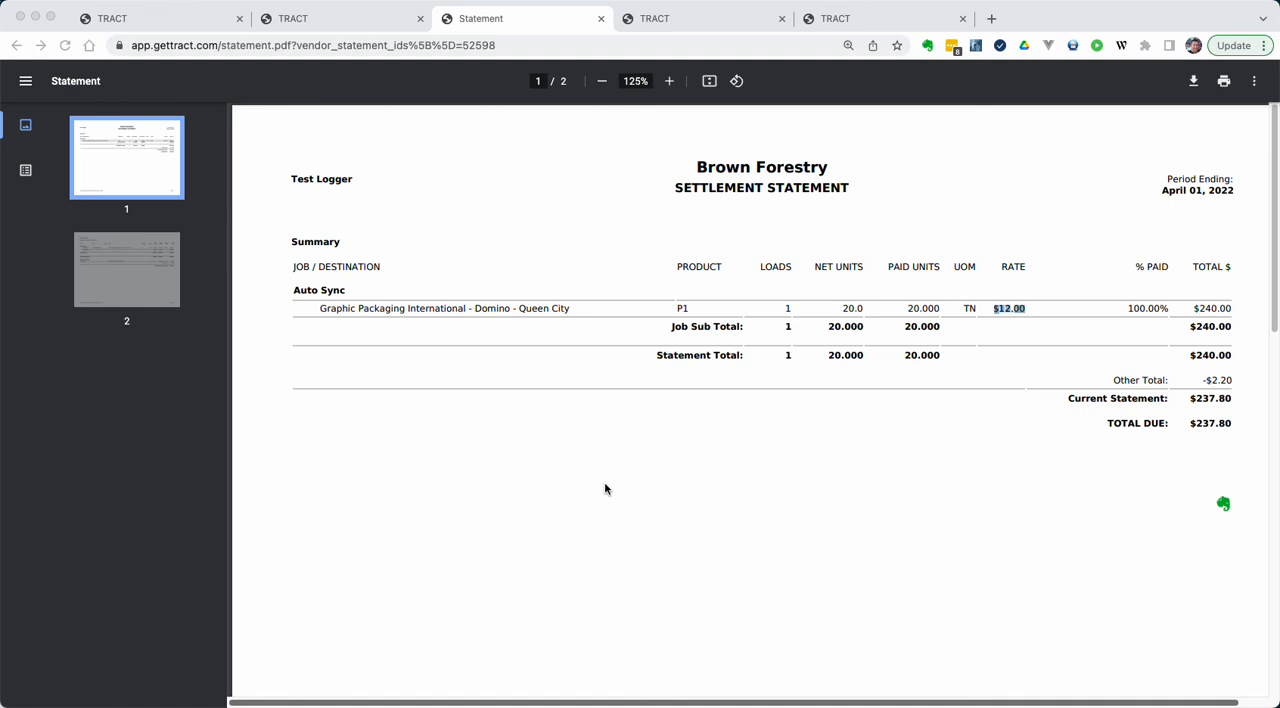
Step: Open the trucking contract from the company's contracts to view its rates and start/end date settings
click(203, 20)
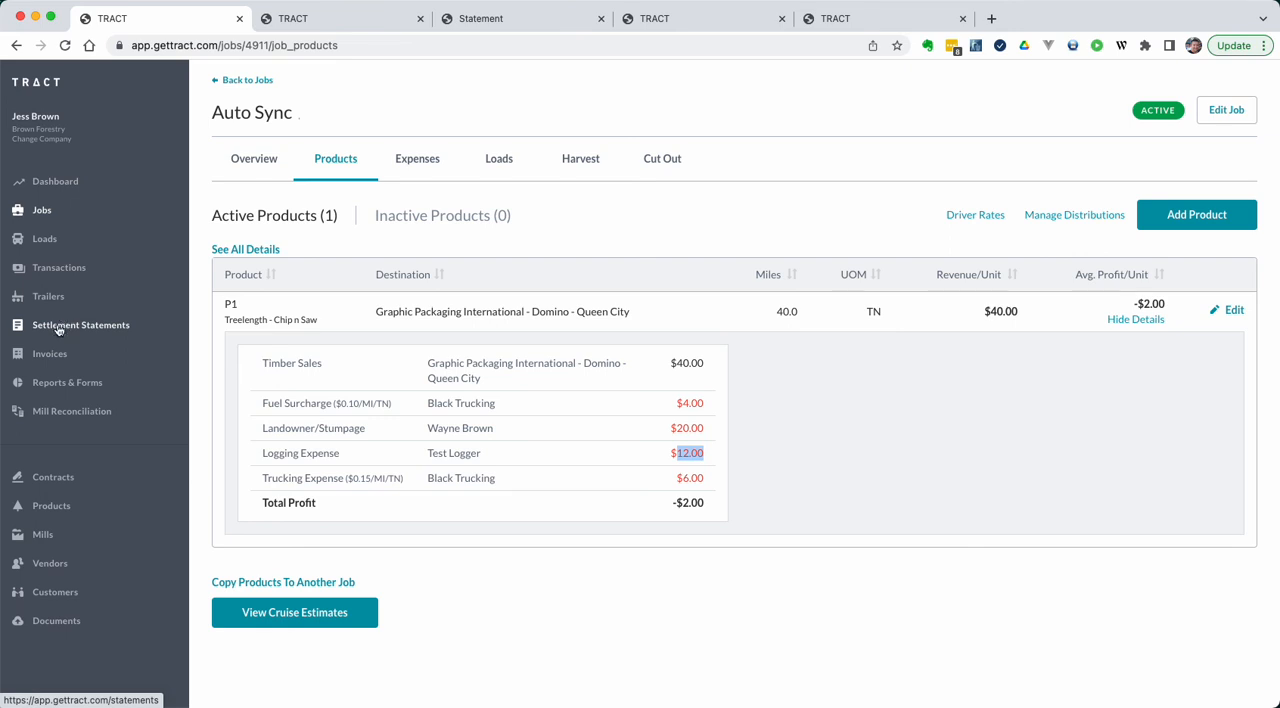
click(53, 477)
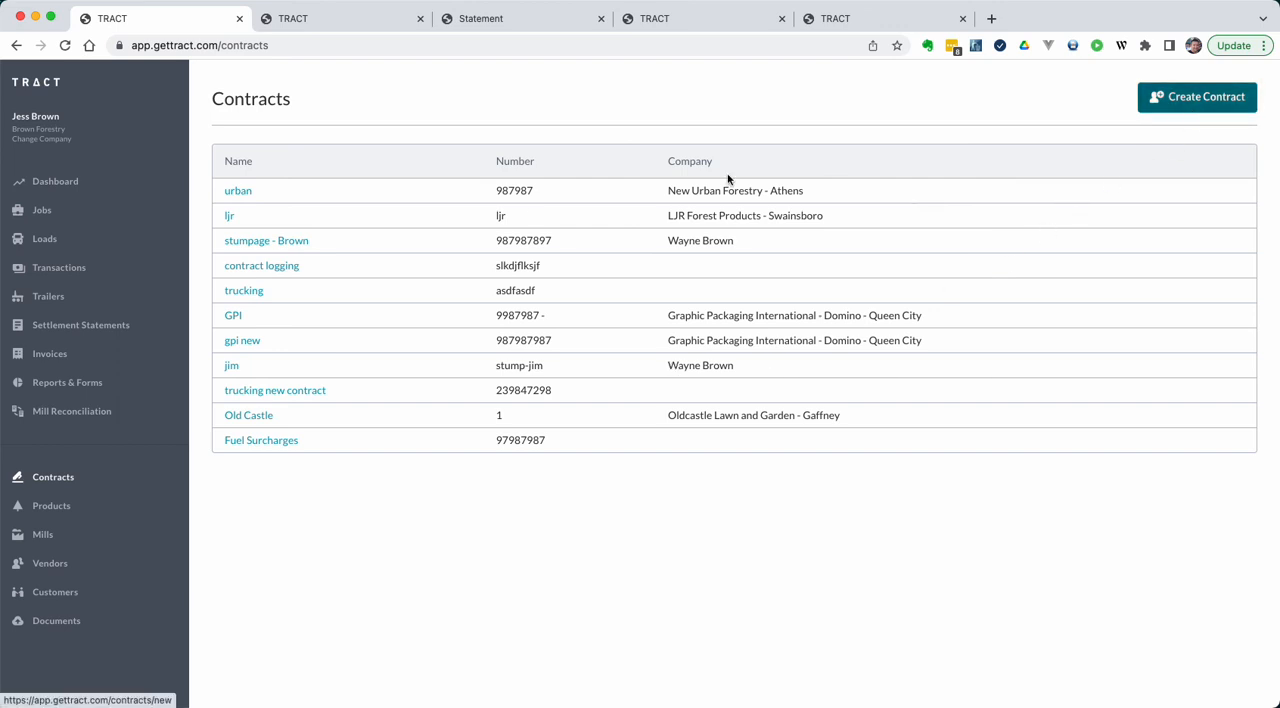
click(248, 292)
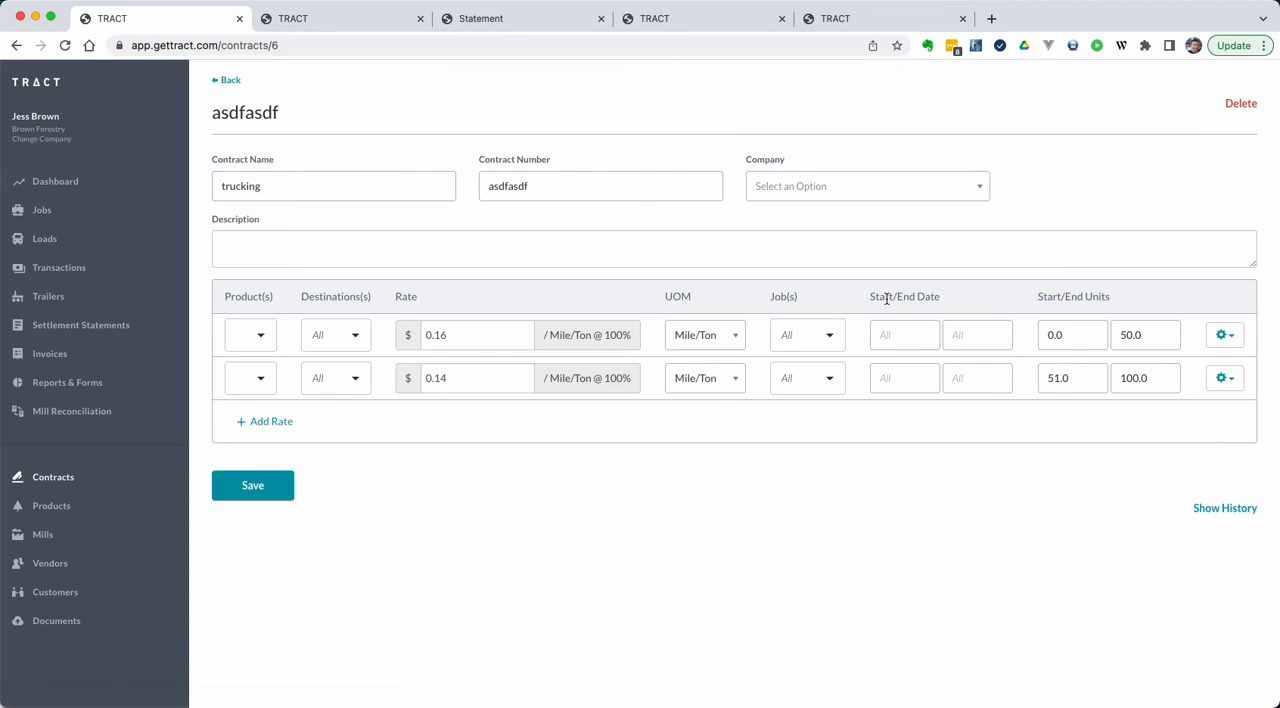